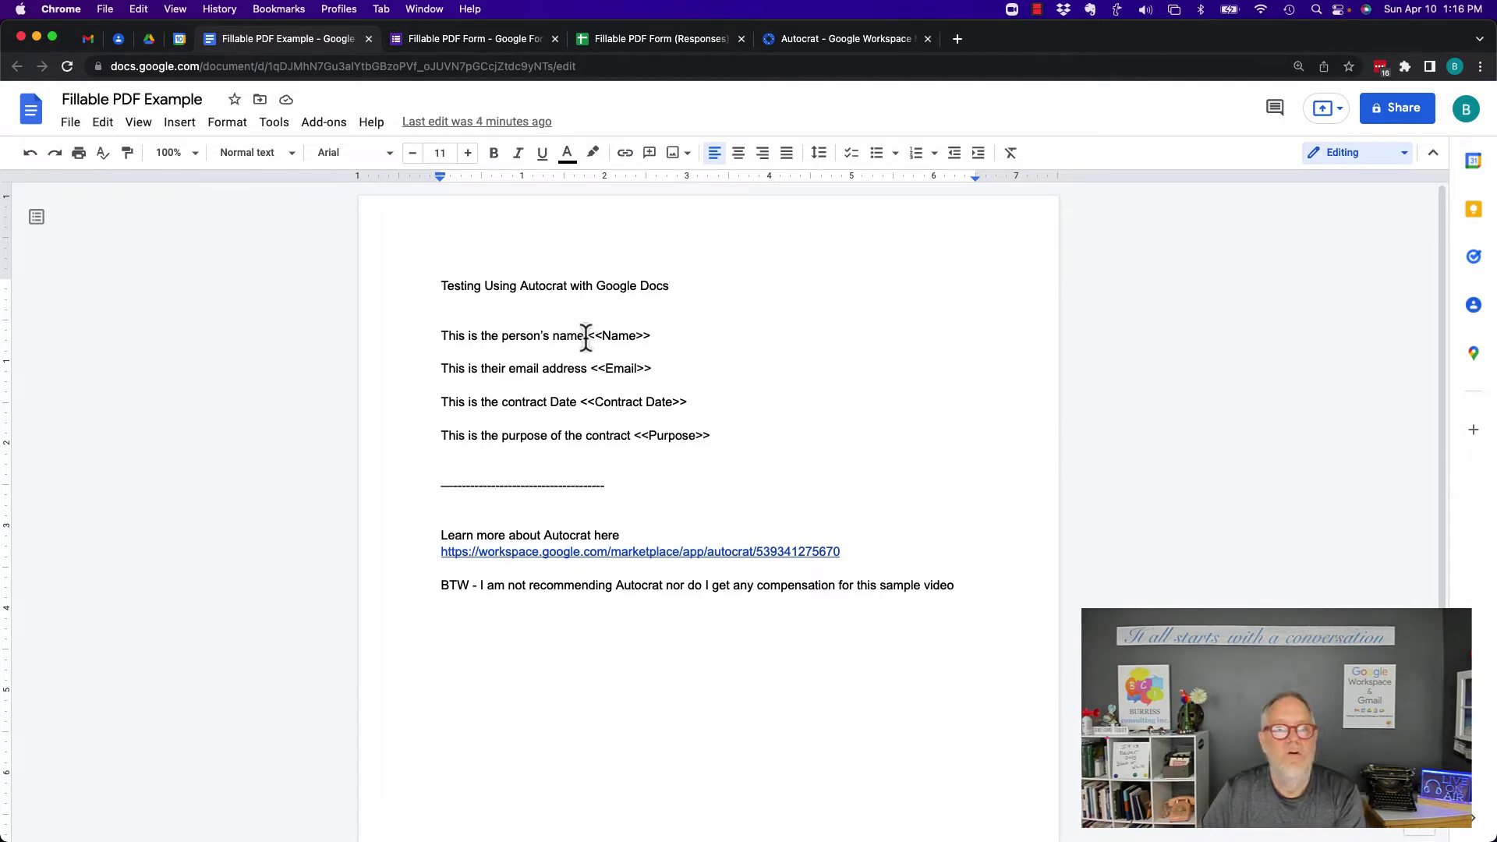
# Highlight the <<Name>>, <<Email>>, <<Contract Date>> and <<Purpose>> template placeholders, then view the form's responses
pyautogui.moveTo(587, 337); pyautogui.dragTo(672, 372)
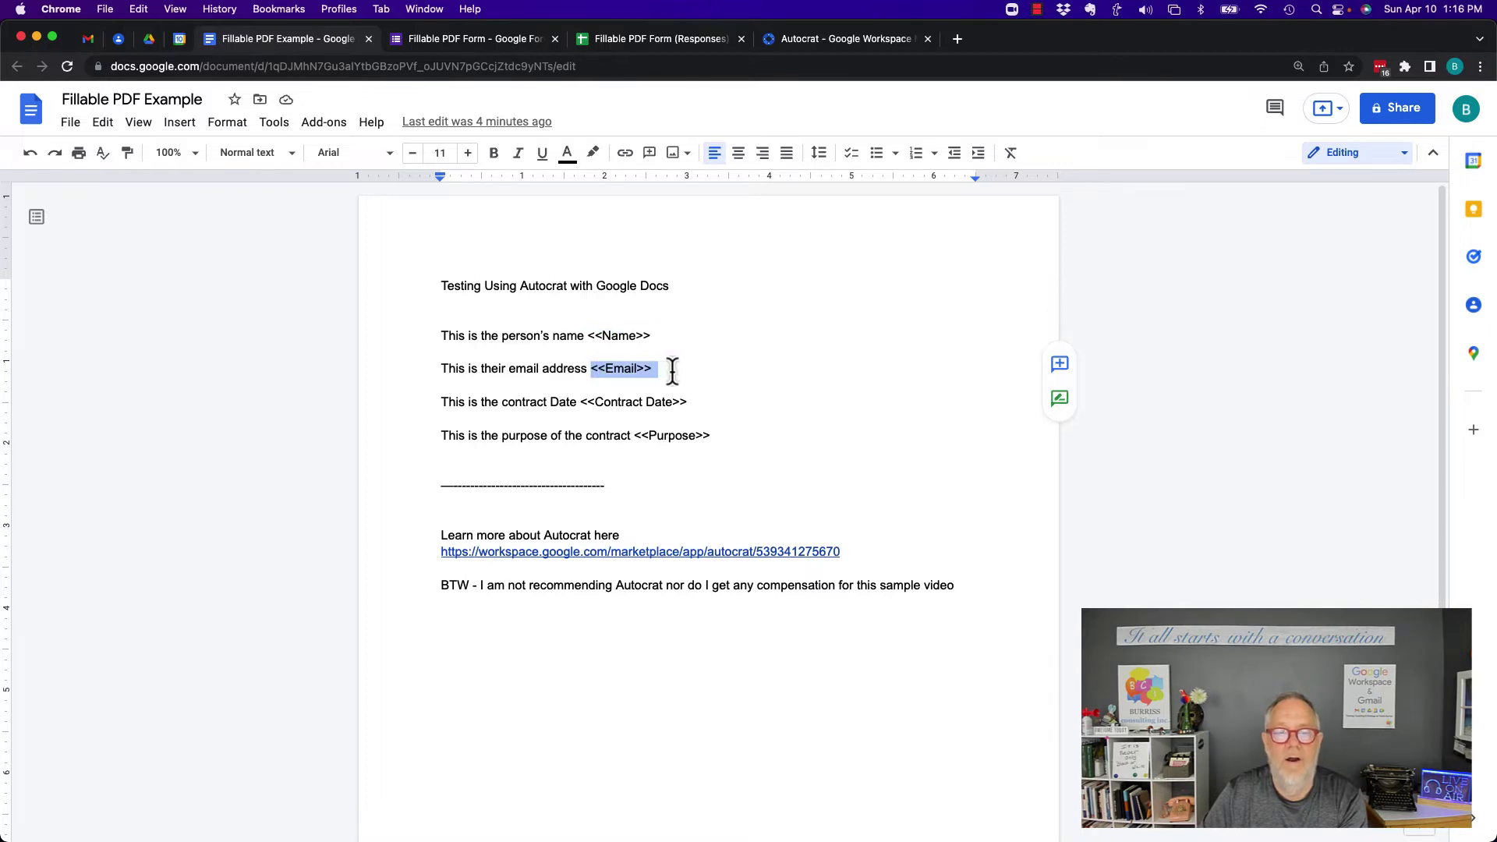
pyautogui.moveTo(579, 403); pyautogui.dragTo(718, 436)
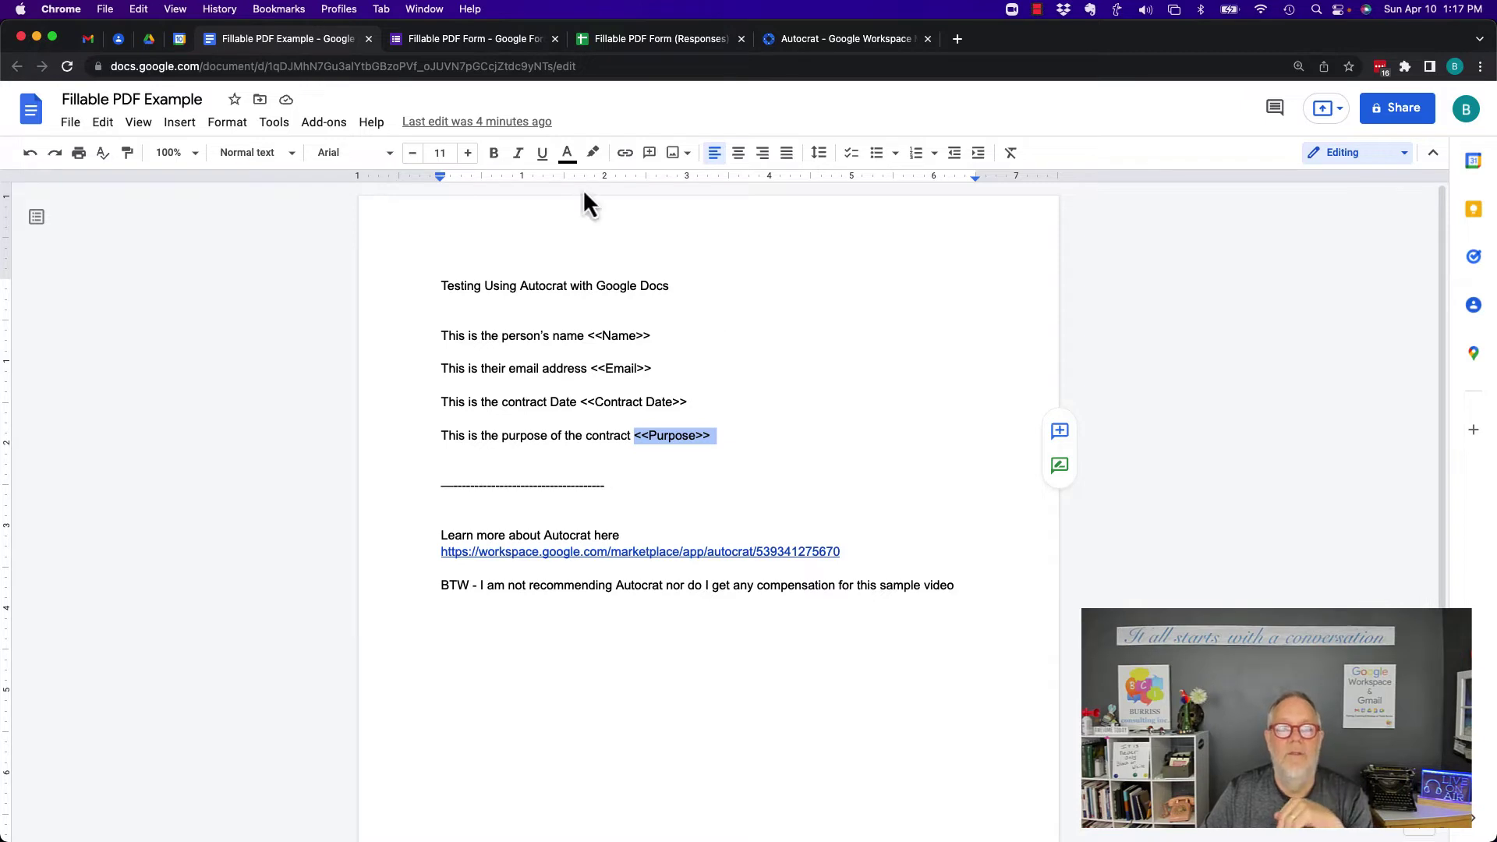
pyautogui.click(438, 41)
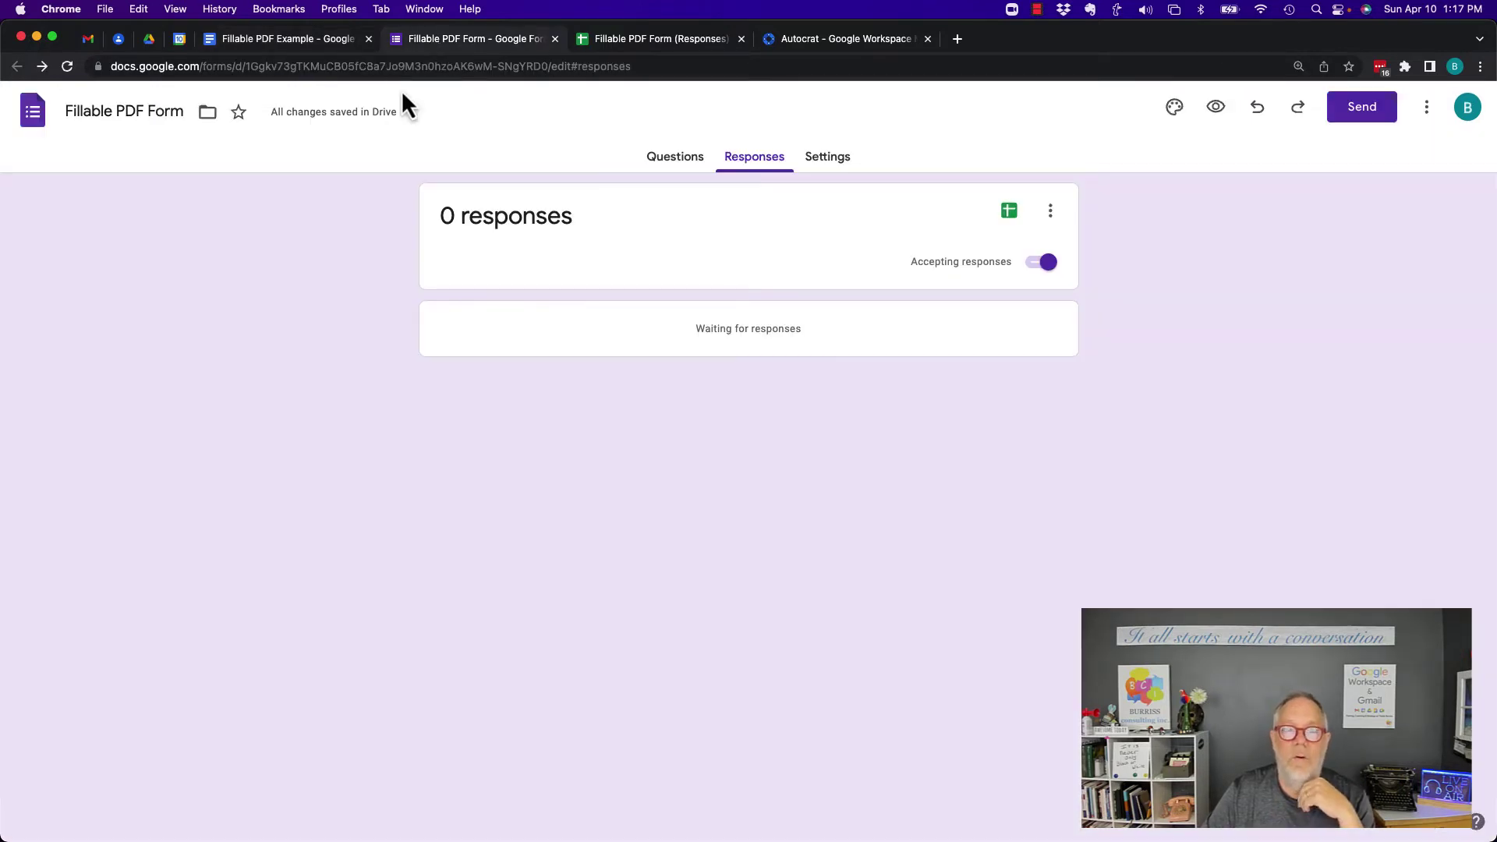
pyautogui.click(657, 166)
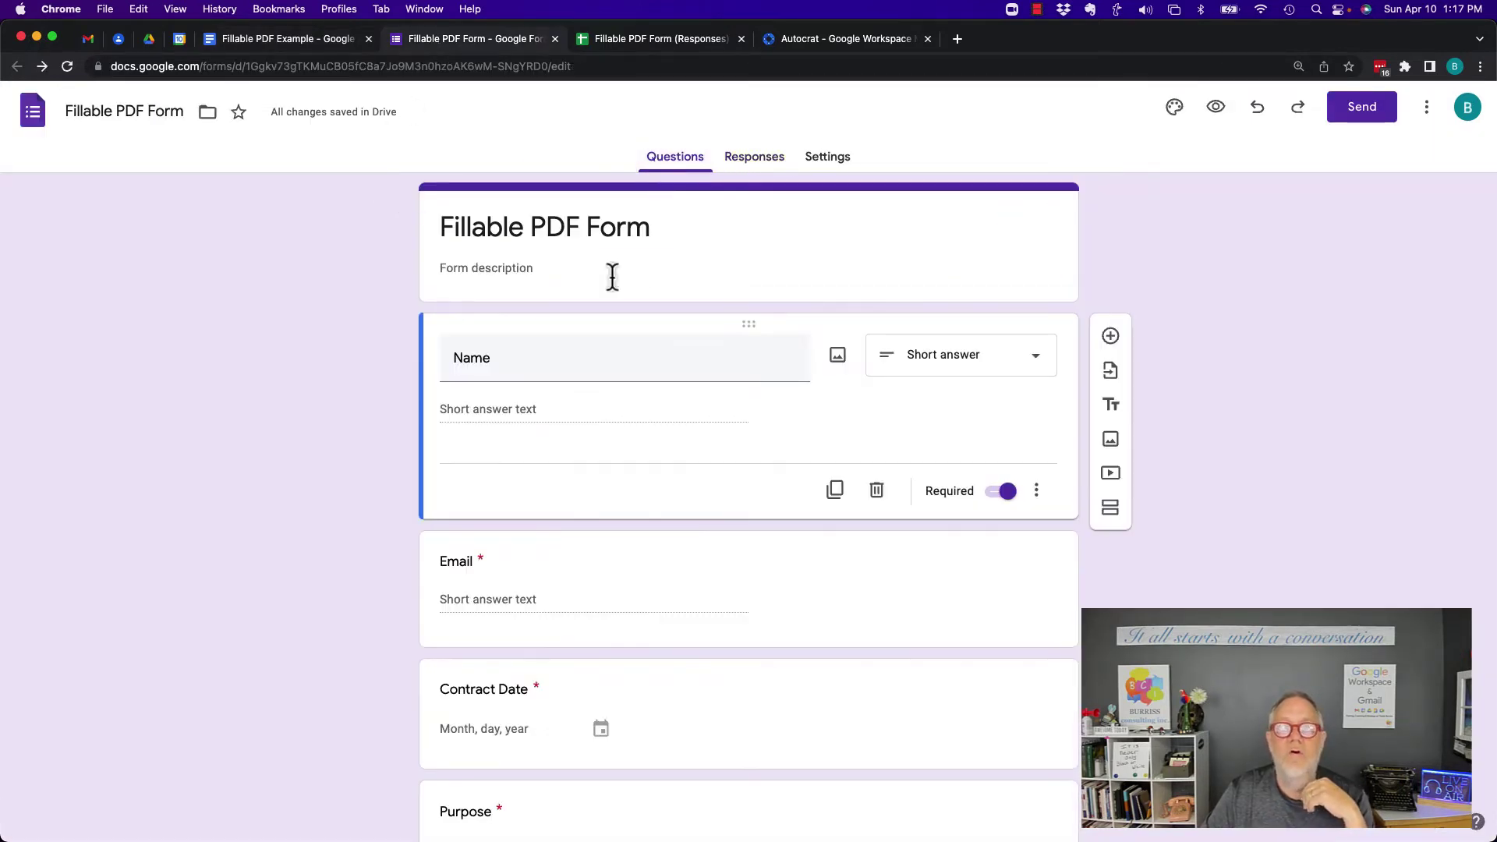
pyautogui.doubleClick(471, 358)
pyautogui.scroll(-2, 607, 438)
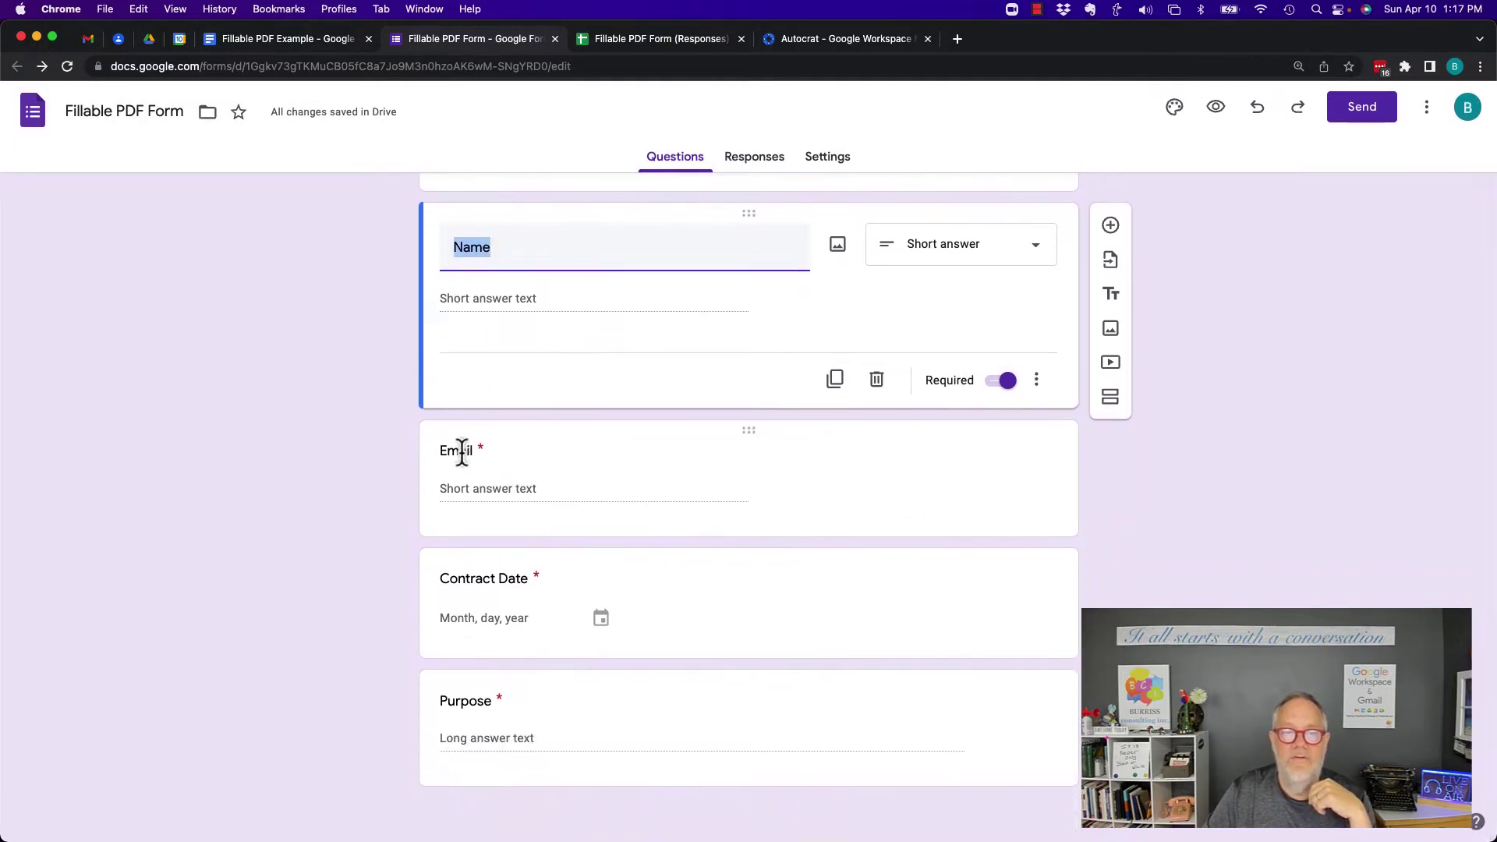
pyautogui.click(461, 450)
pyautogui.click(487, 578)
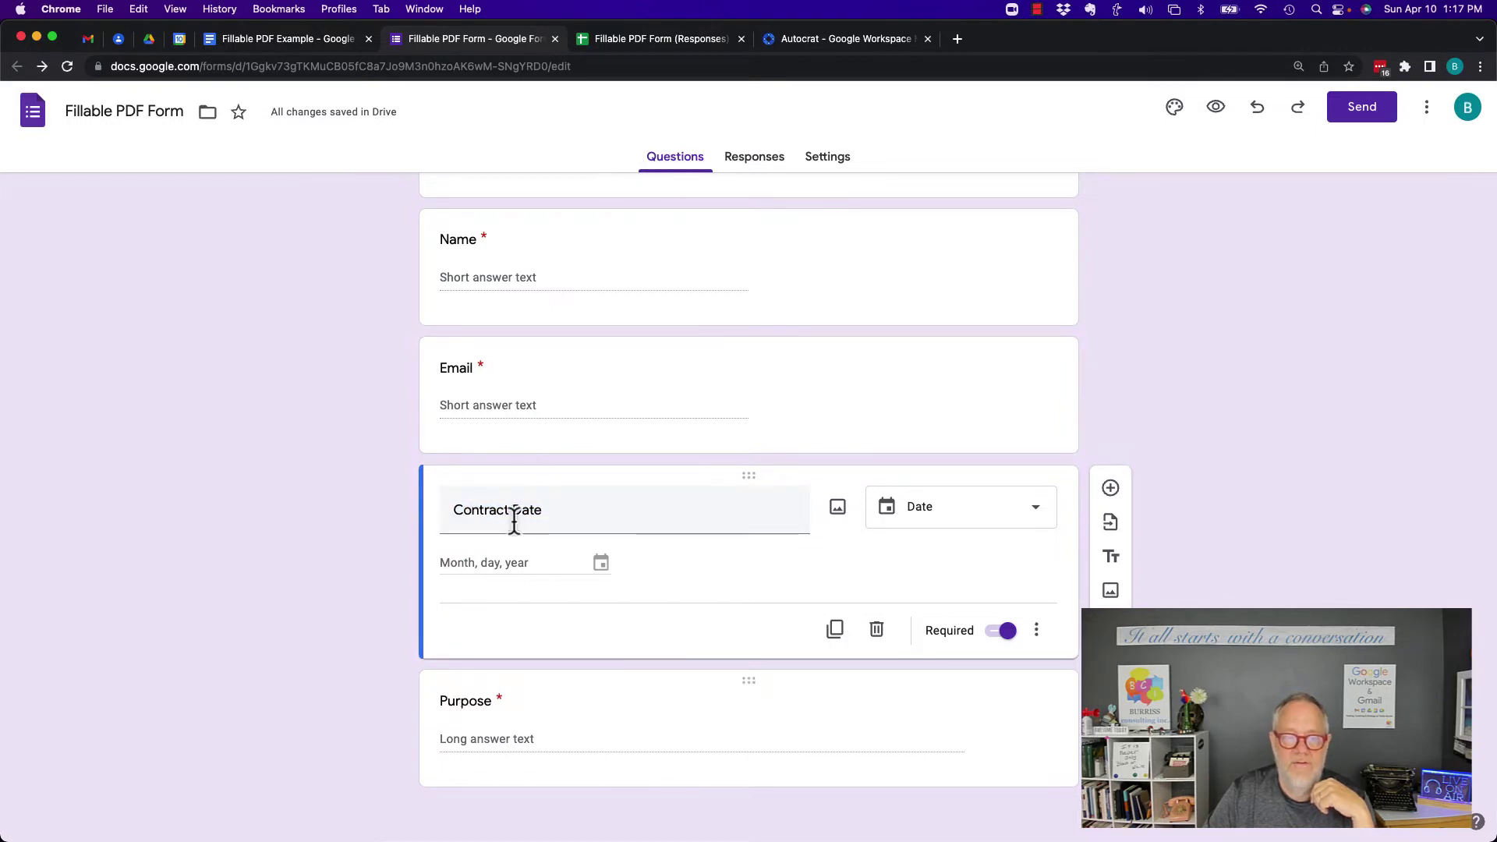
pyautogui.click(316, 43)
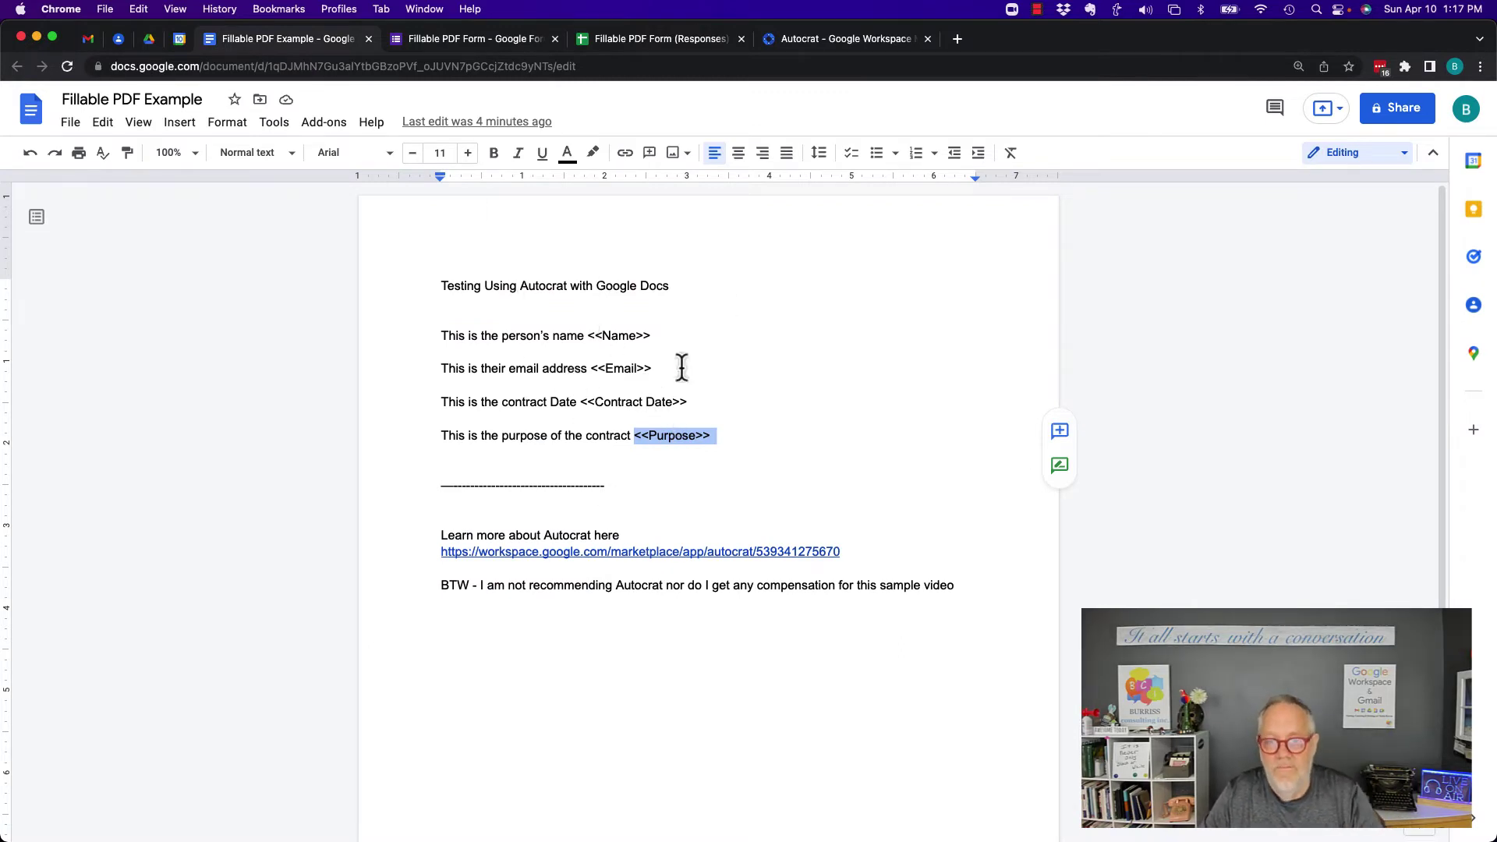
pyautogui.click(433, 42)
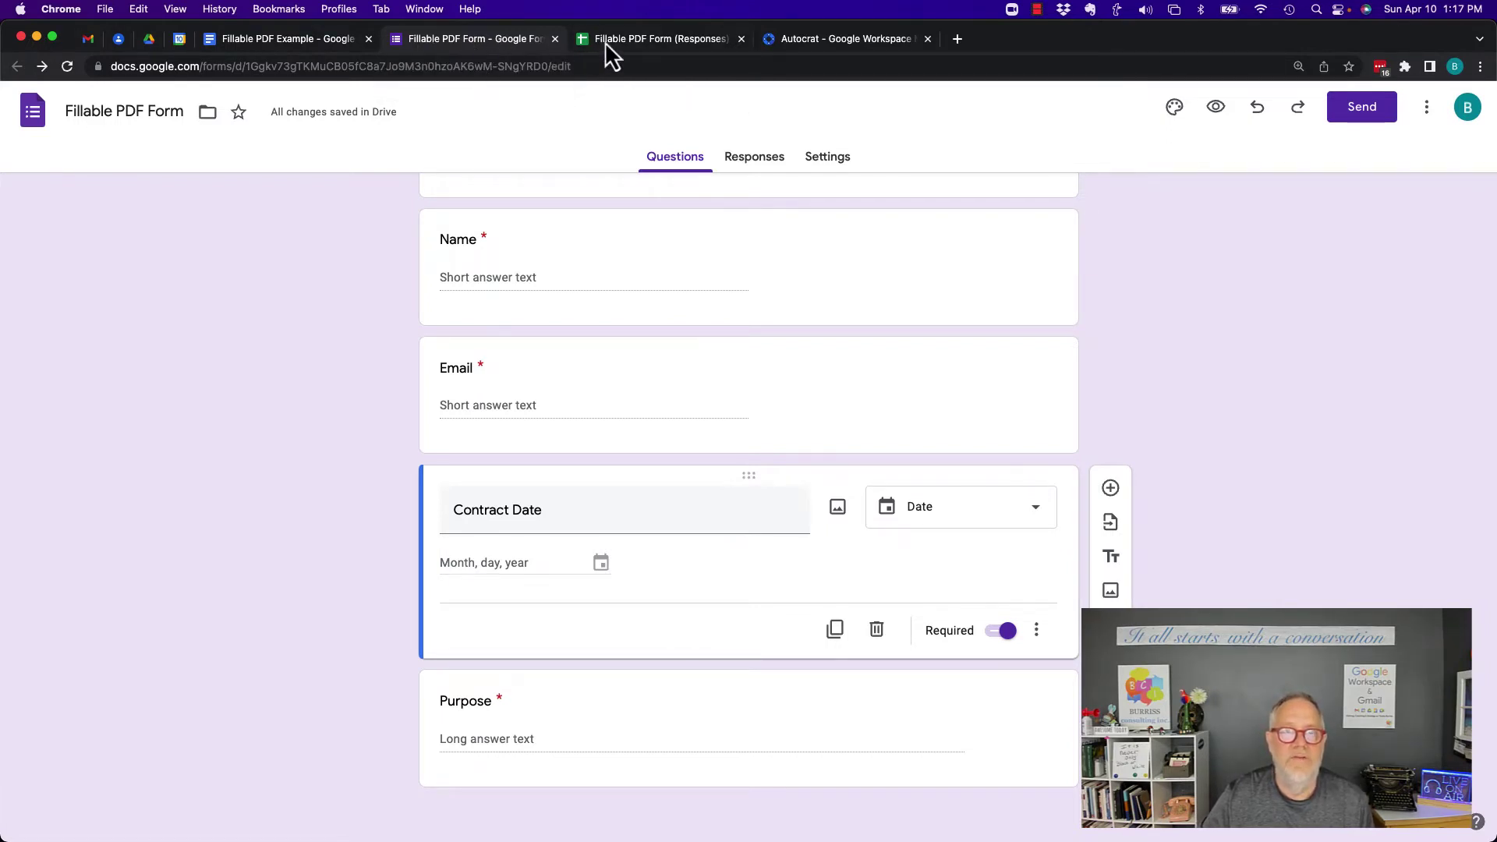
pyautogui.click(757, 166)
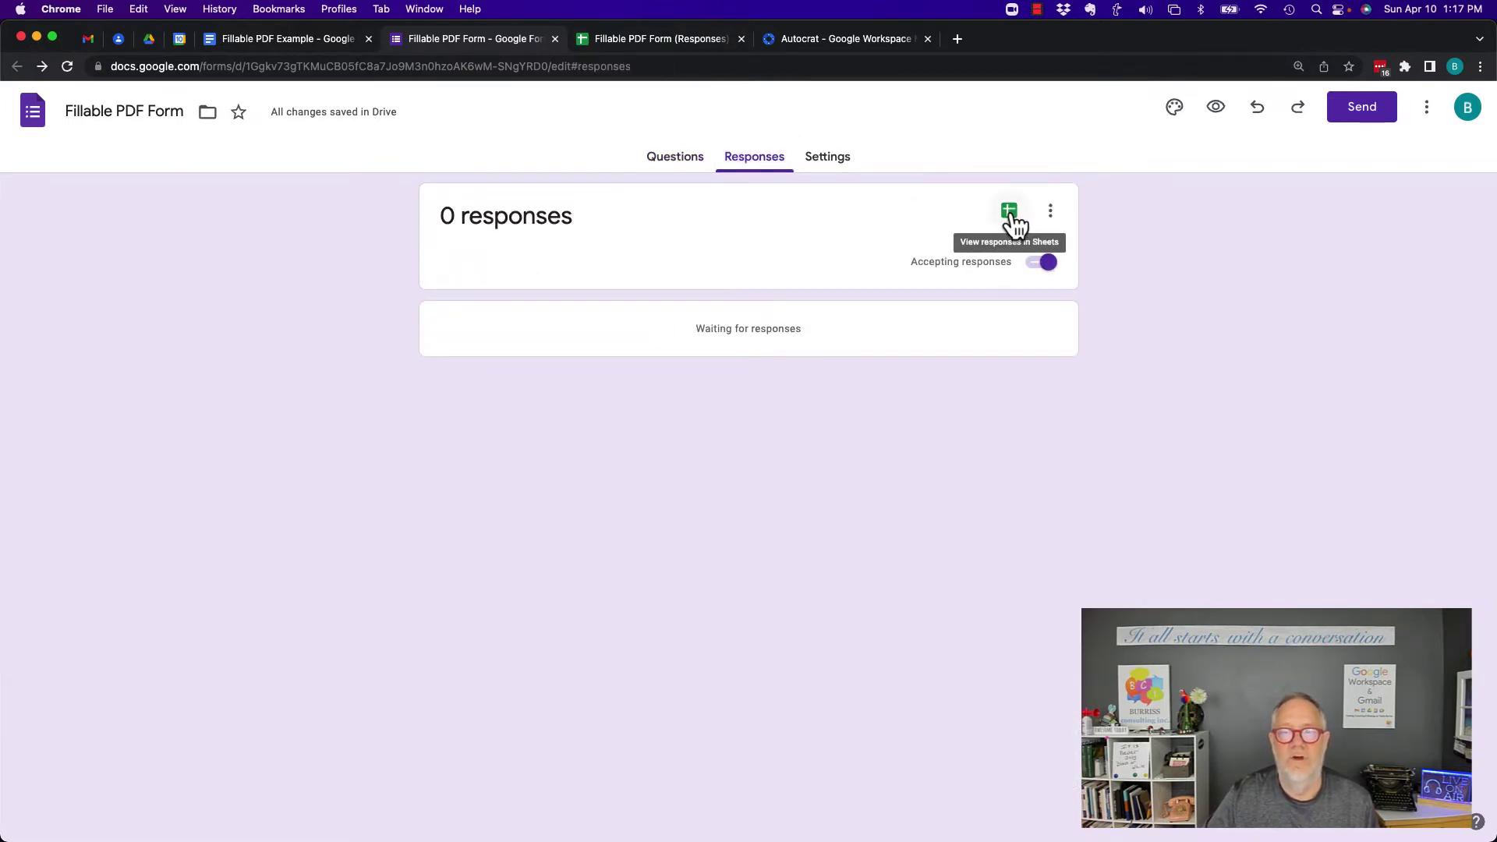
# Open the Fillable PDF Form (Responses) spreadsheet and check the Extensions menu and the Autocrat Marketplace page
pyautogui.click(650, 43)
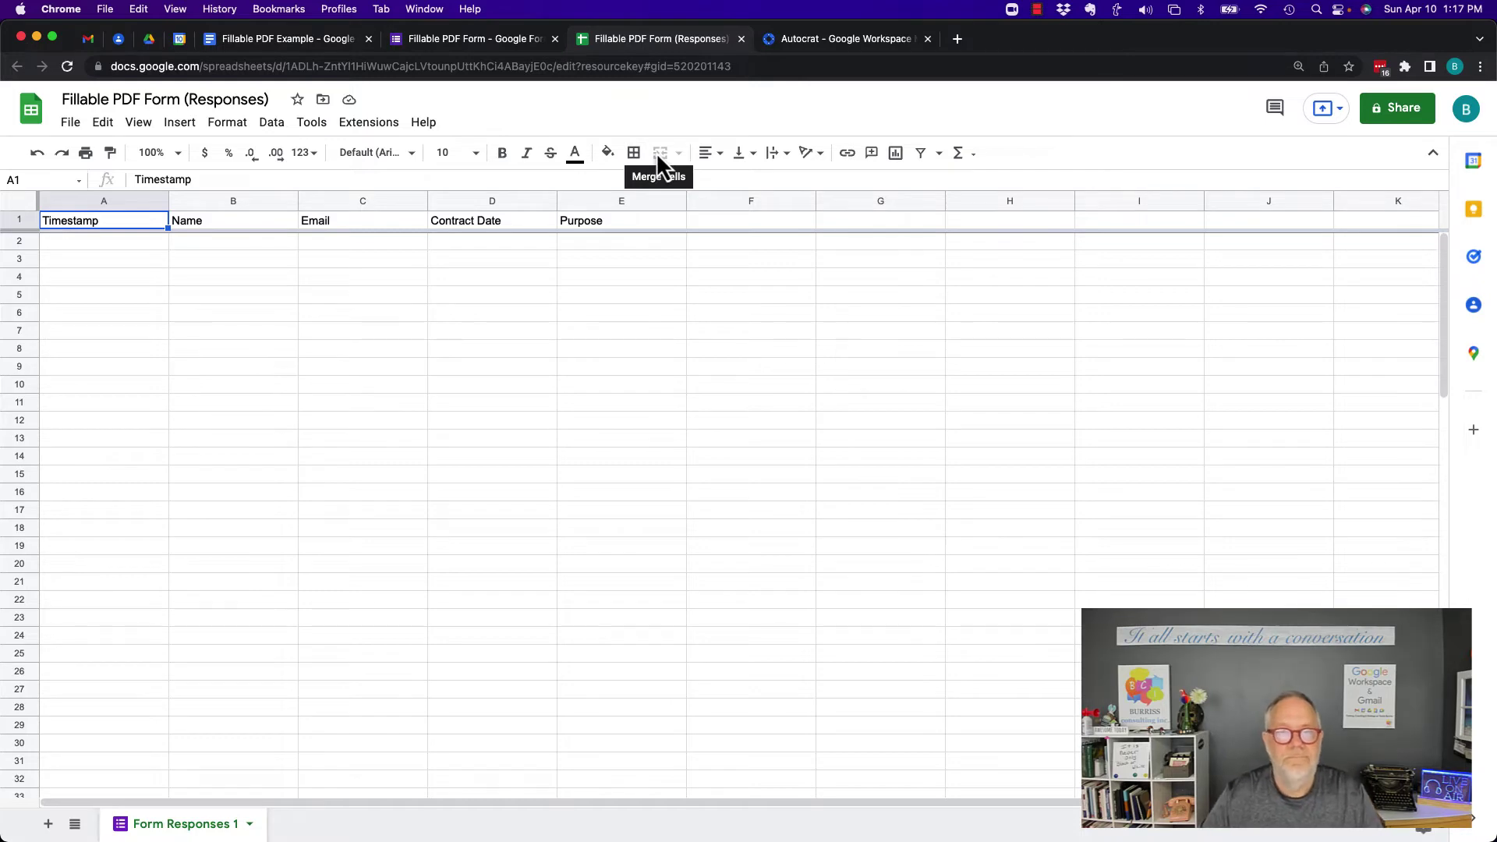
pyautogui.click(369, 124)
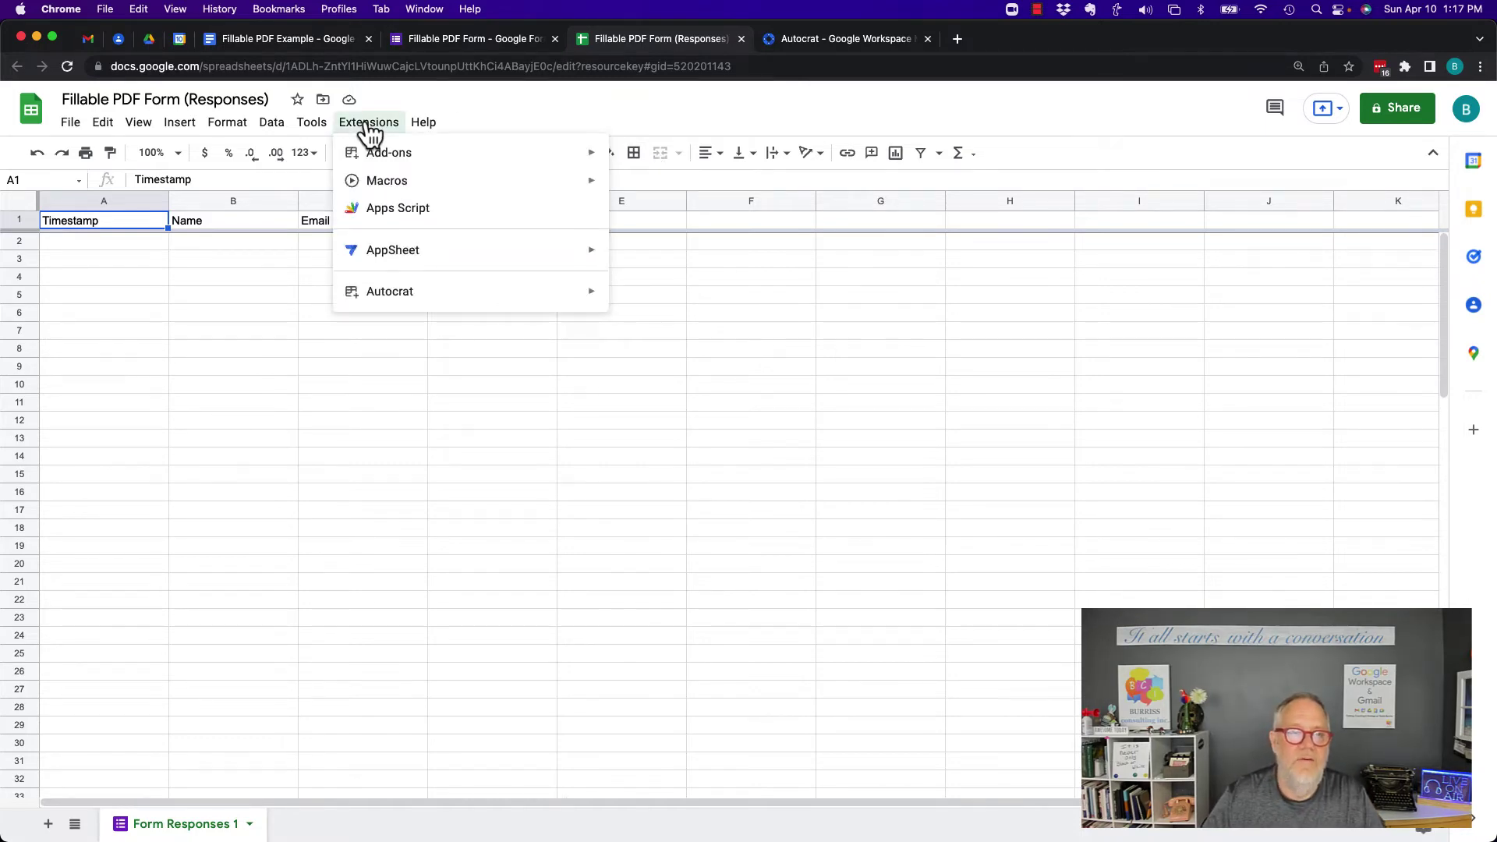
pyautogui.moveTo(389, 301)
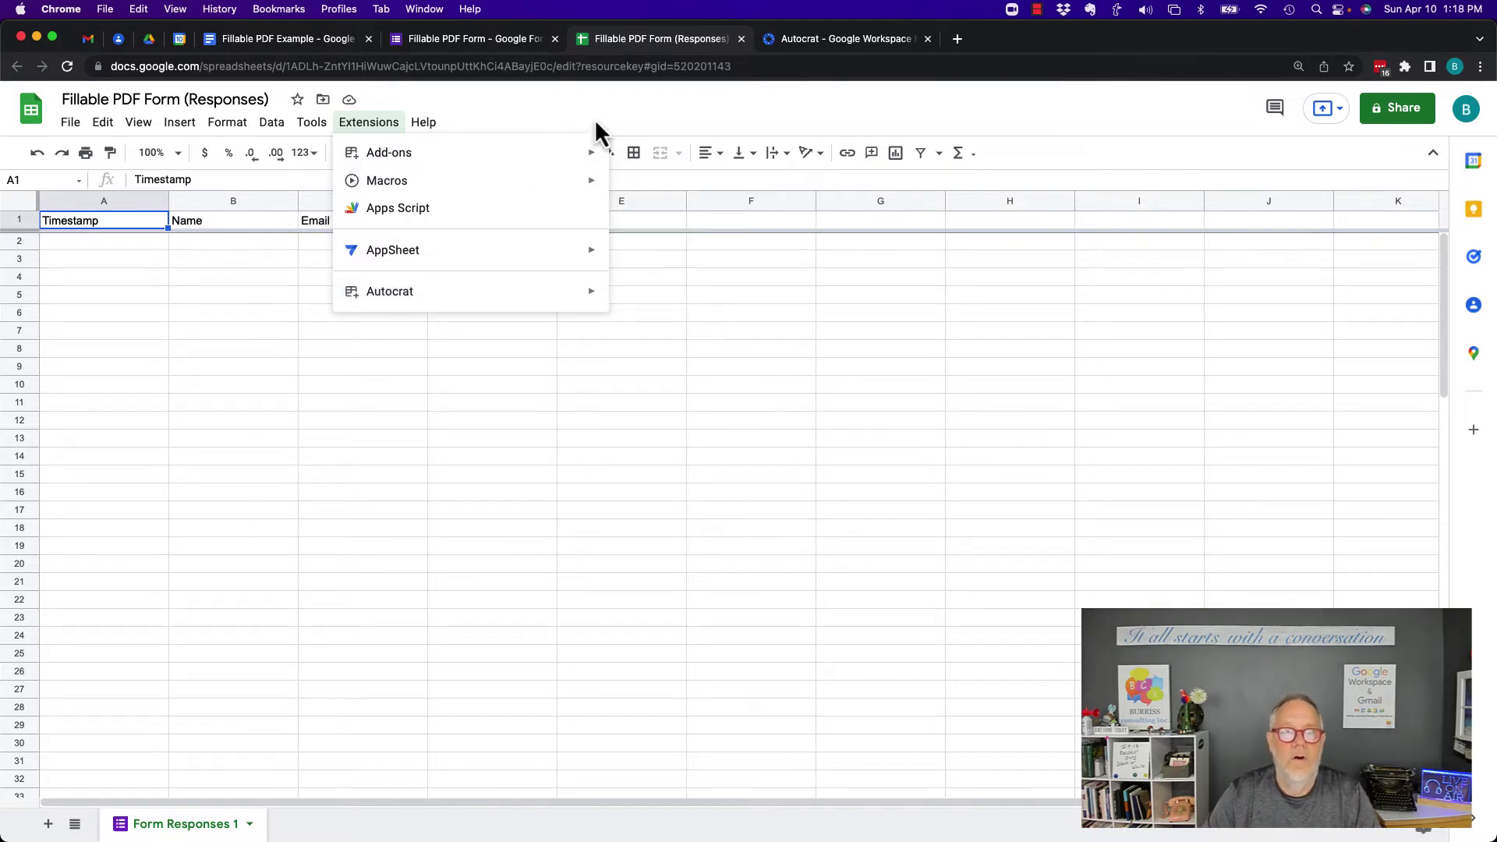
pyautogui.click(701, 102)
pyautogui.click(823, 45)
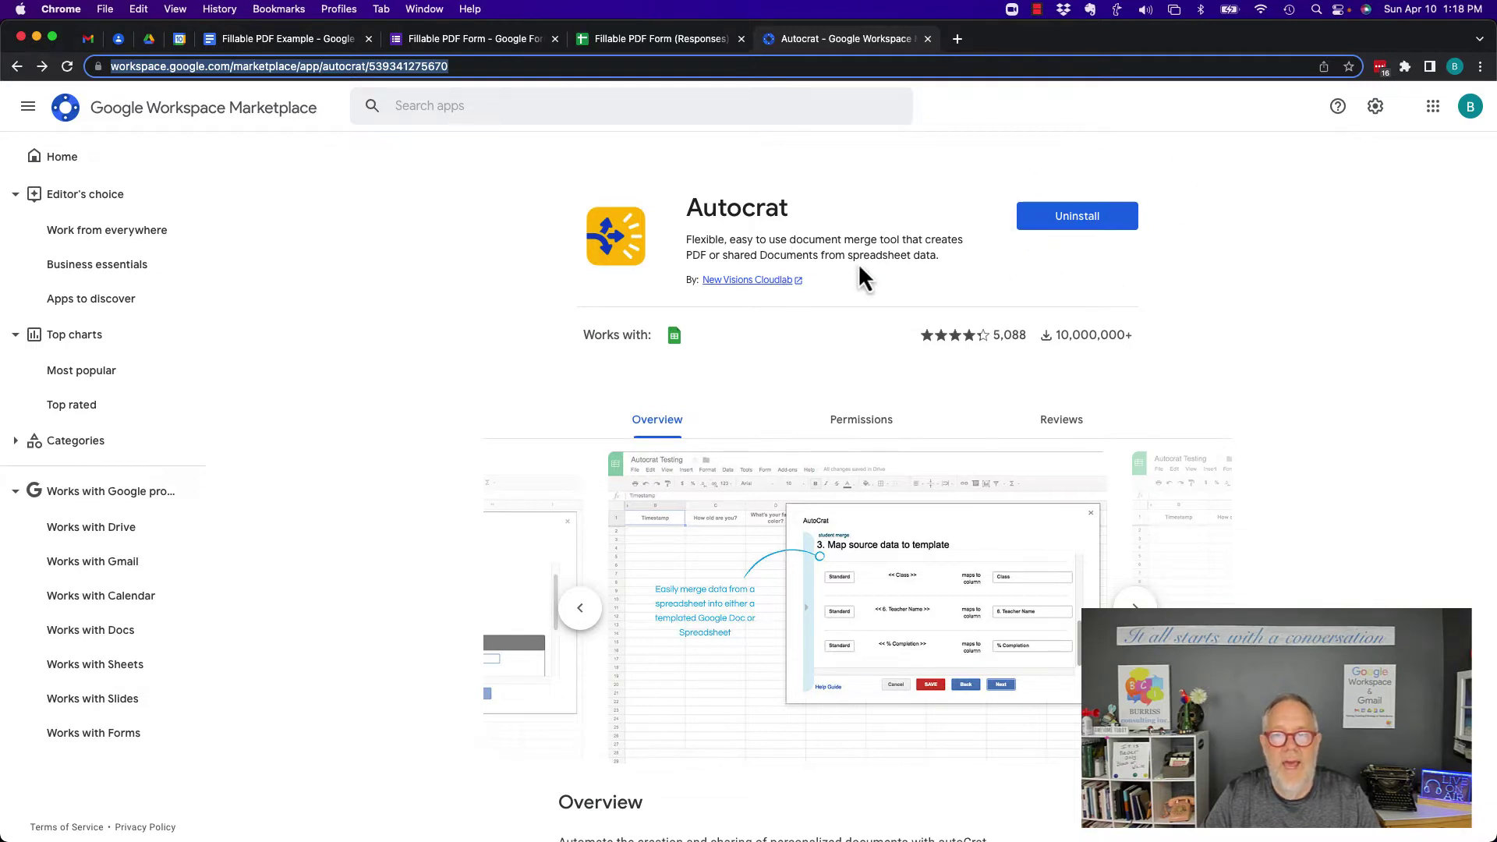
pyautogui.click(635, 40)
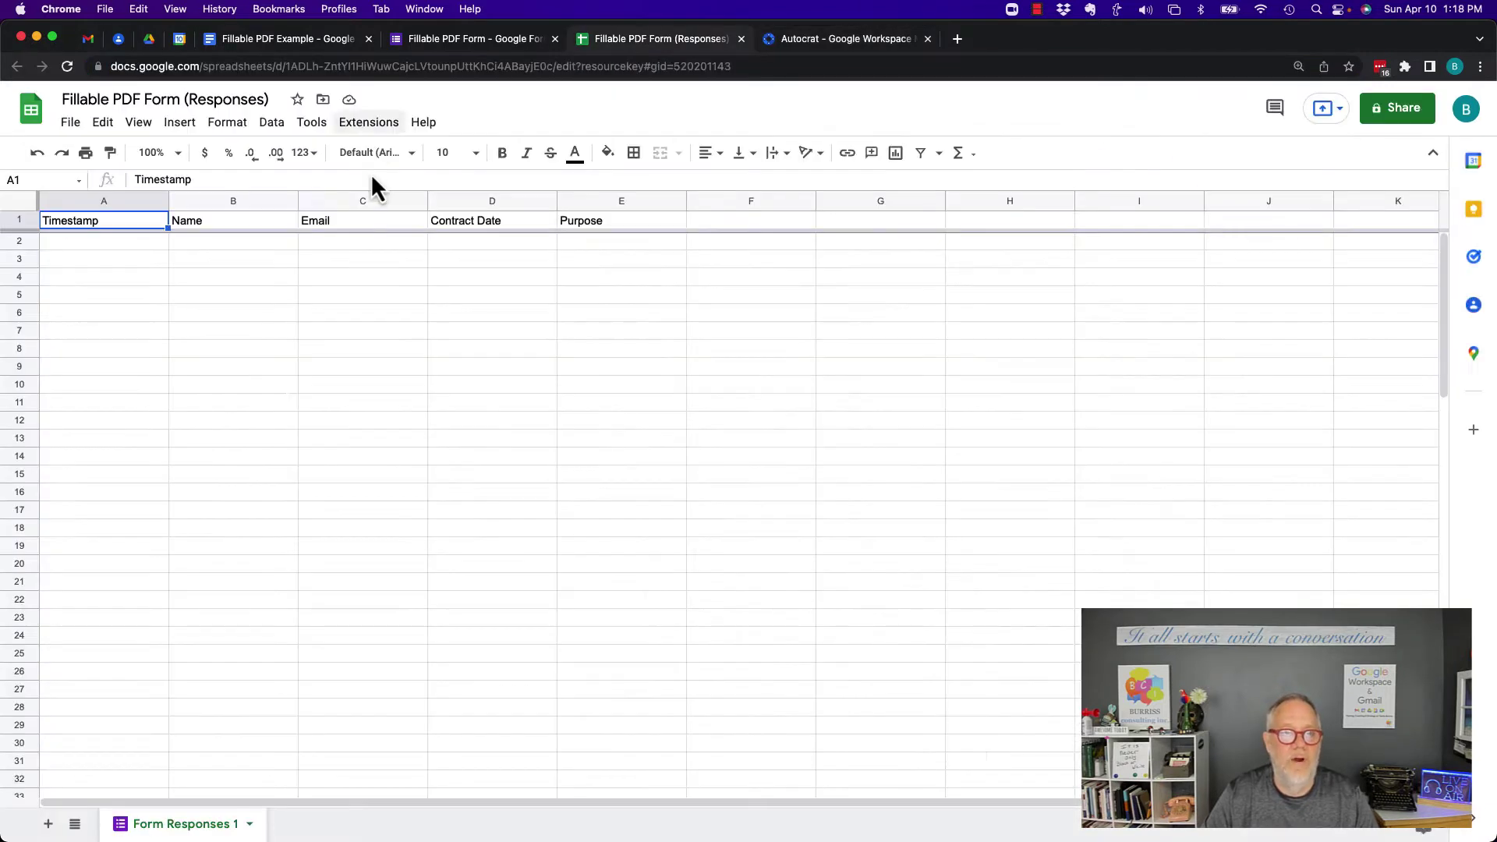
# Open the Extensions menu to reach Autocrat's Launch option
pyautogui.click(368, 127)
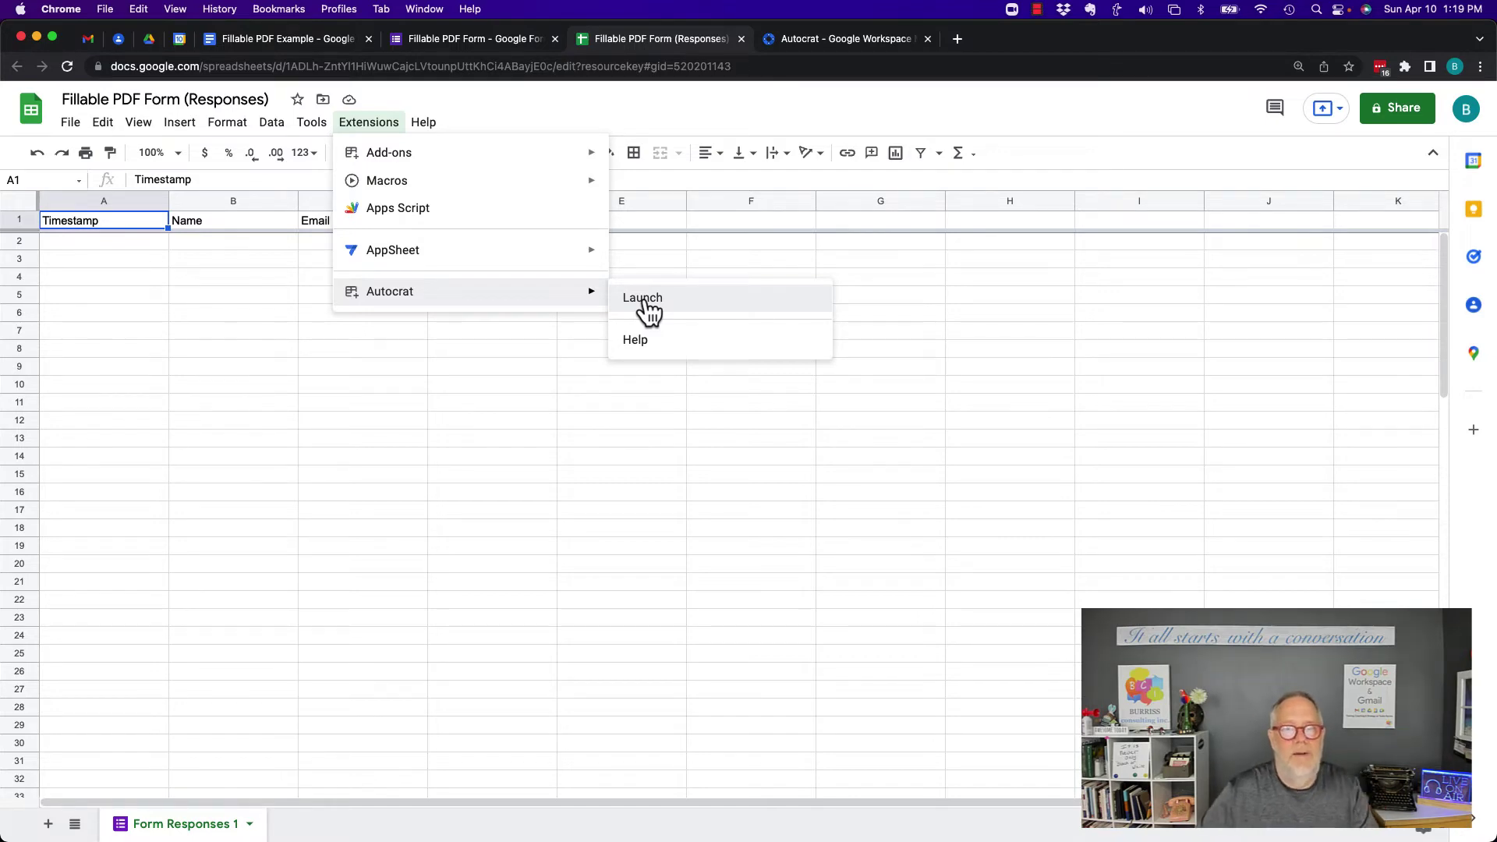
# Launch Autocrat and create a new merge job named 'Fillable PDF'
pyautogui.click(644, 299)
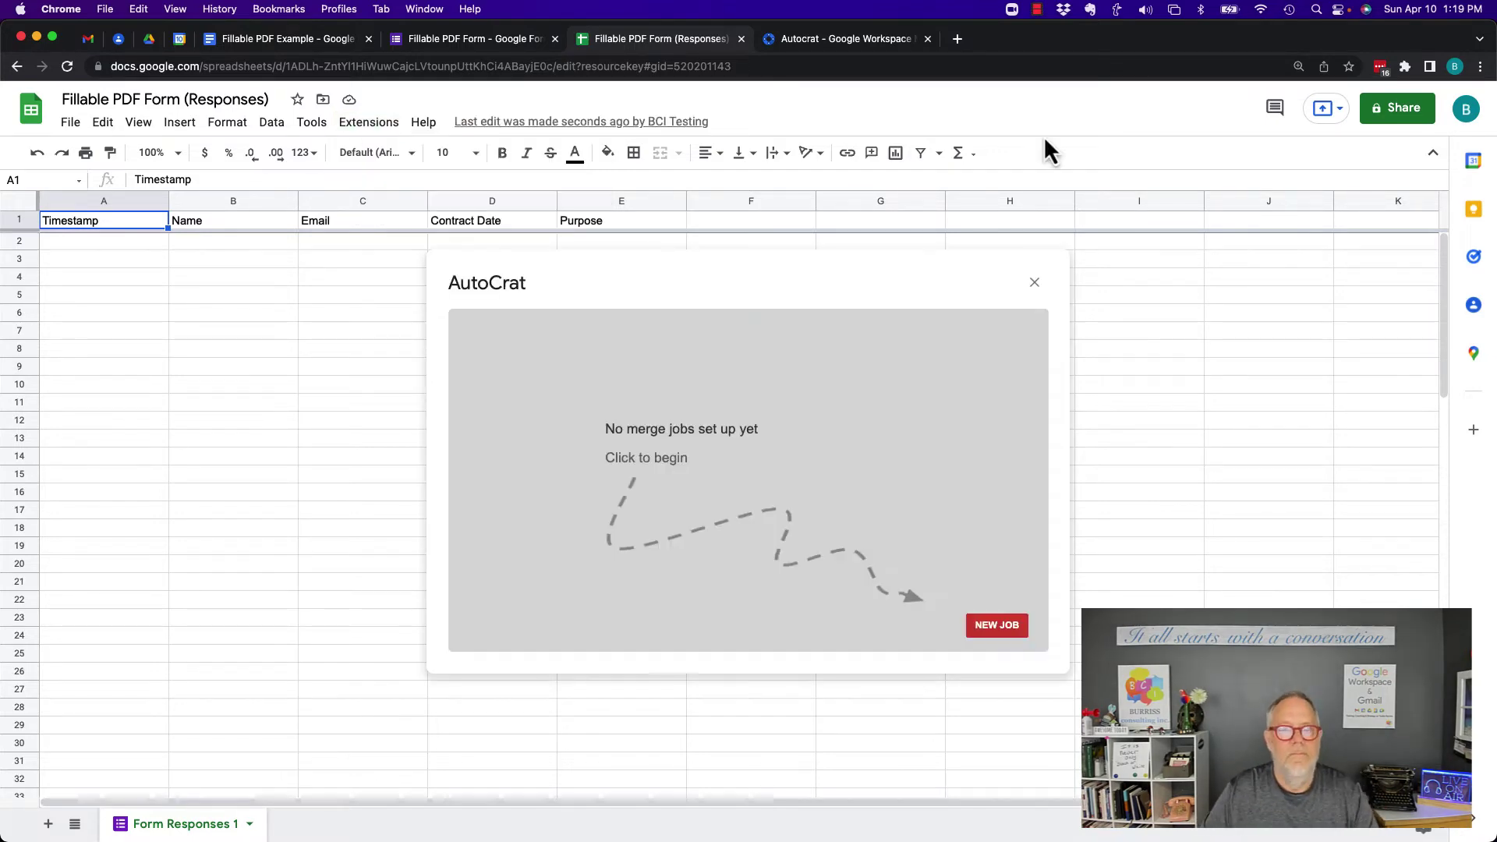
pyautogui.click(998, 625)
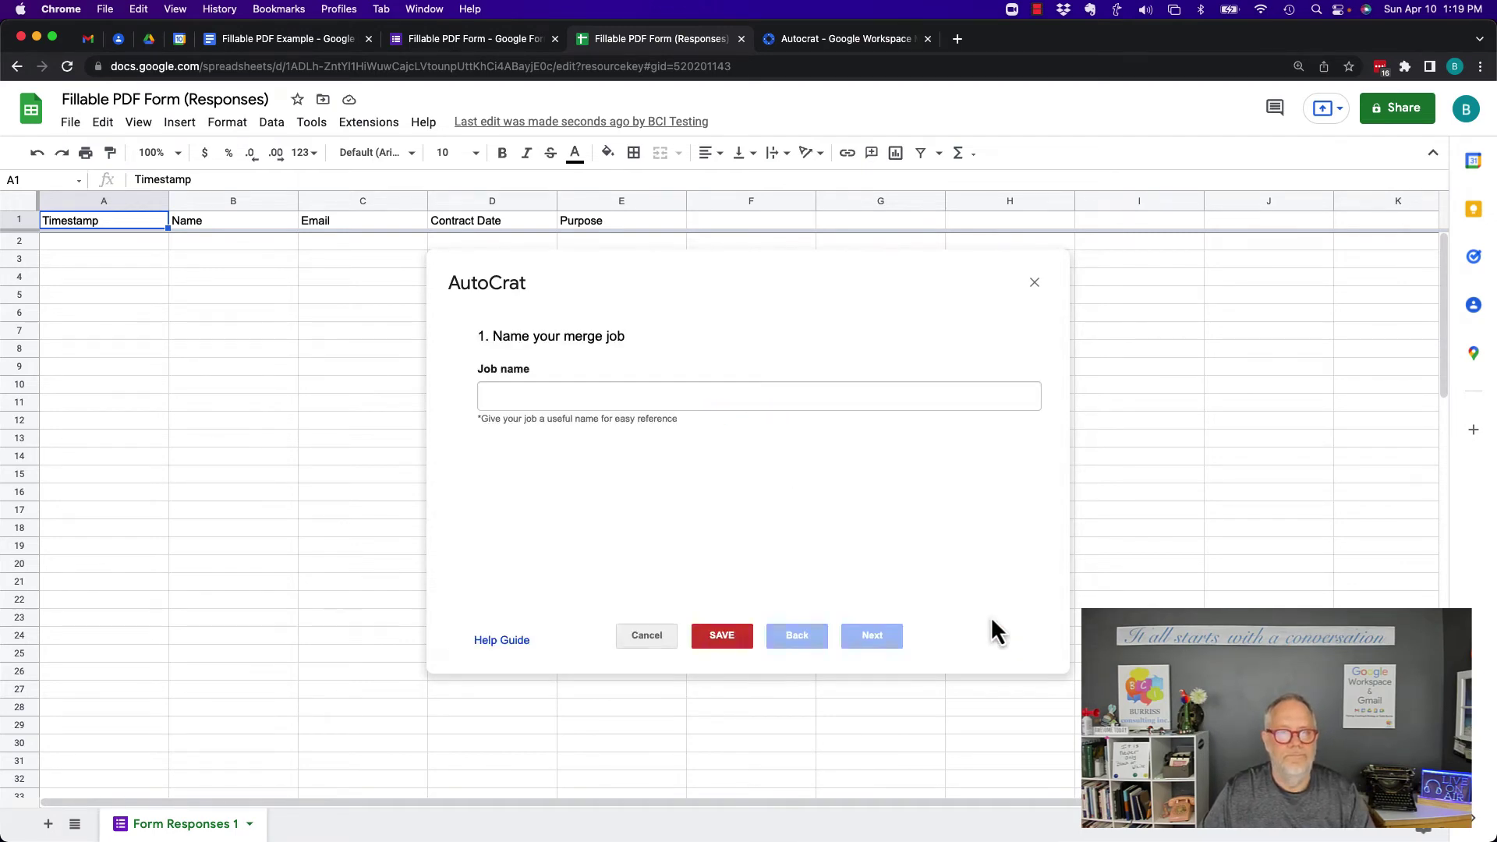
pyautogui.click(569, 395)
pyautogui.write('F')
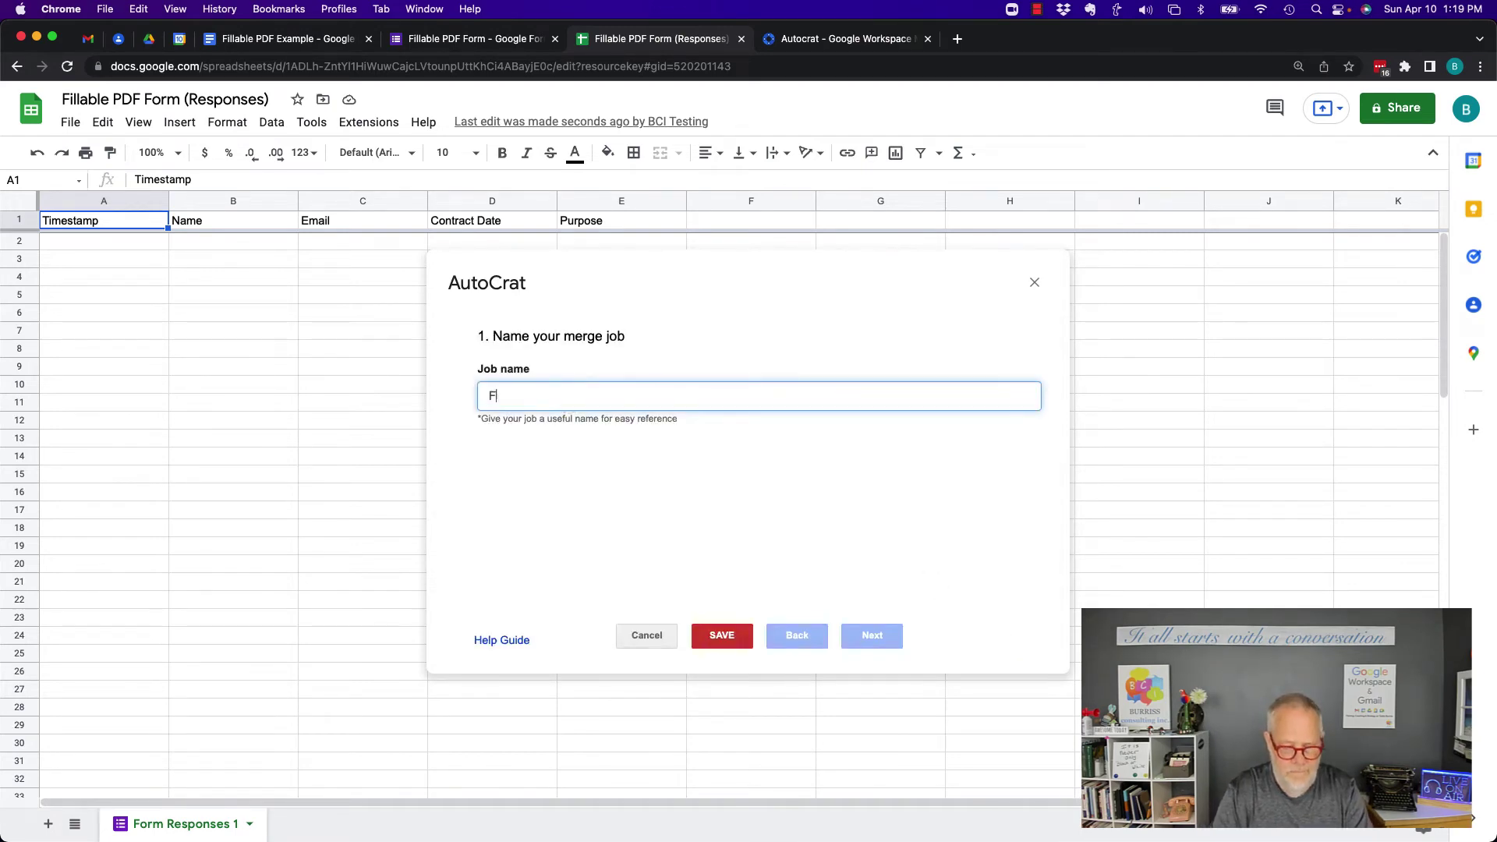
pyautogui.write('illable PDF')
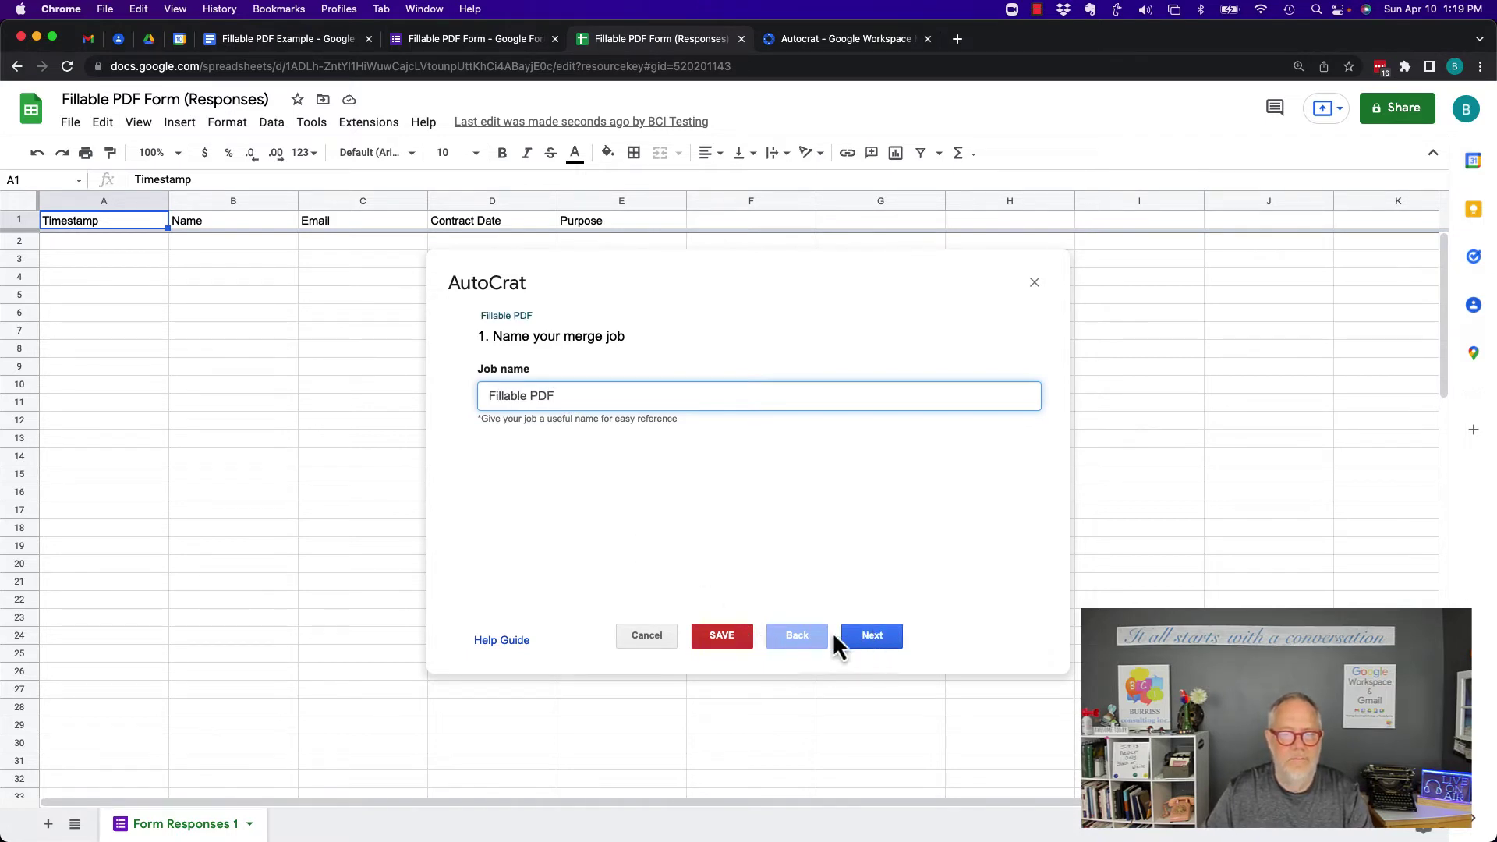
pyautogui.click(866, 637)
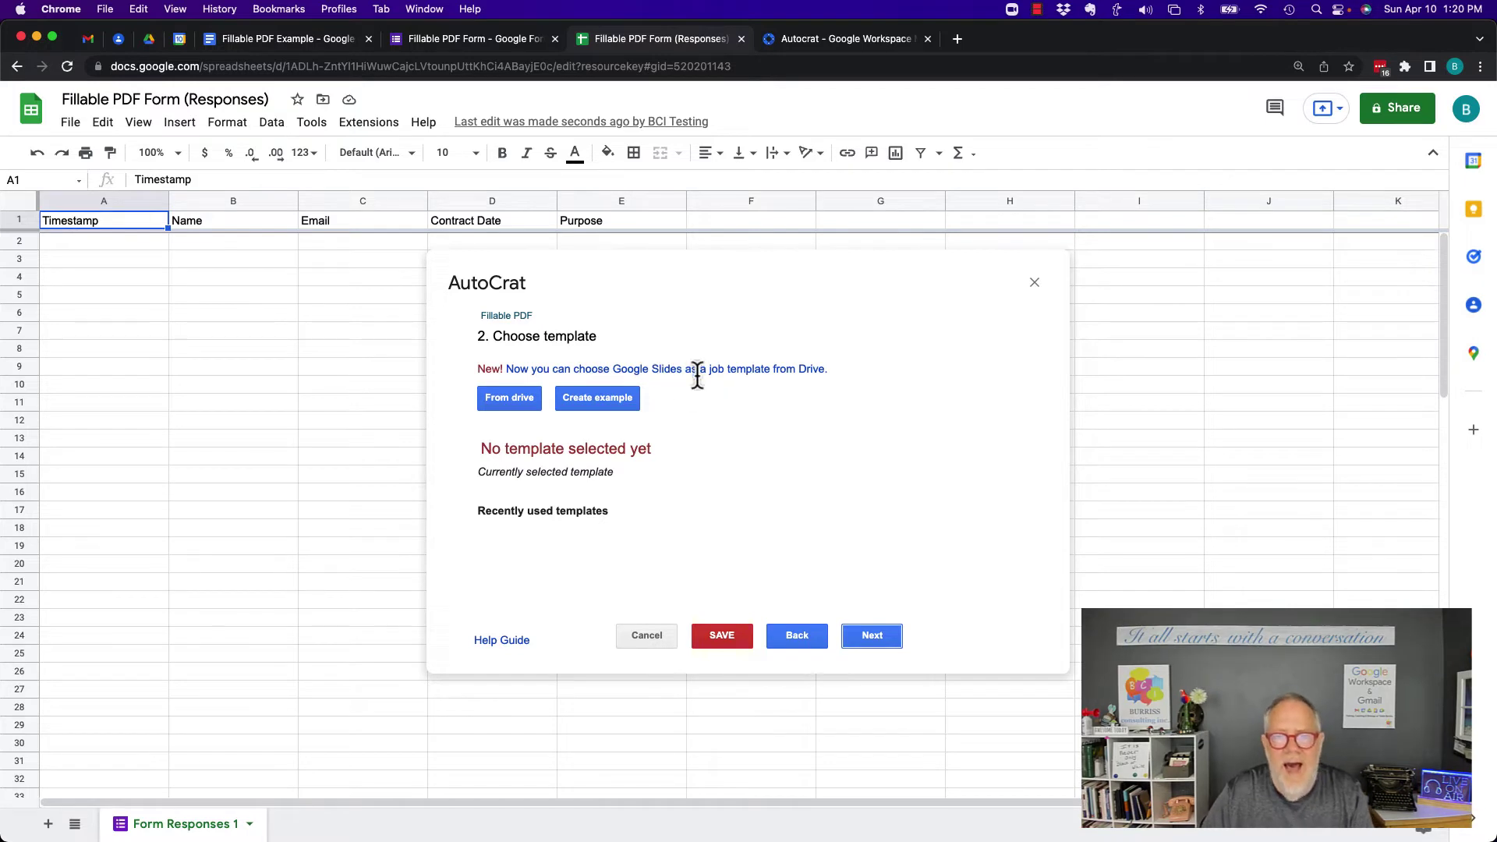
# Pick the Fillable PDF Example doc from Drive as the job's template
pyautogui.click(507, 409)
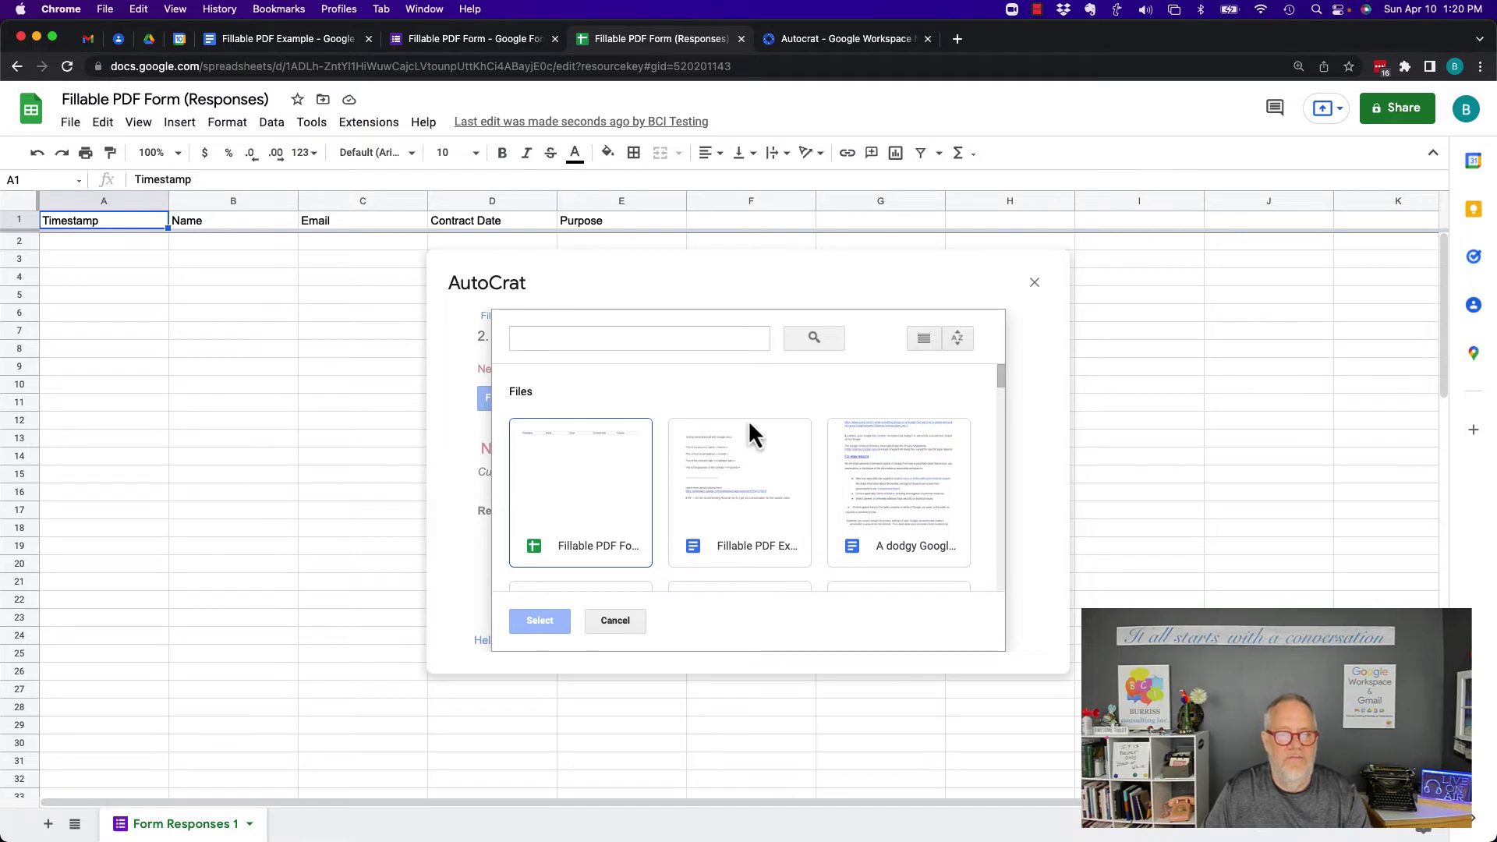
pyautogui.doubleClick(719, 456)
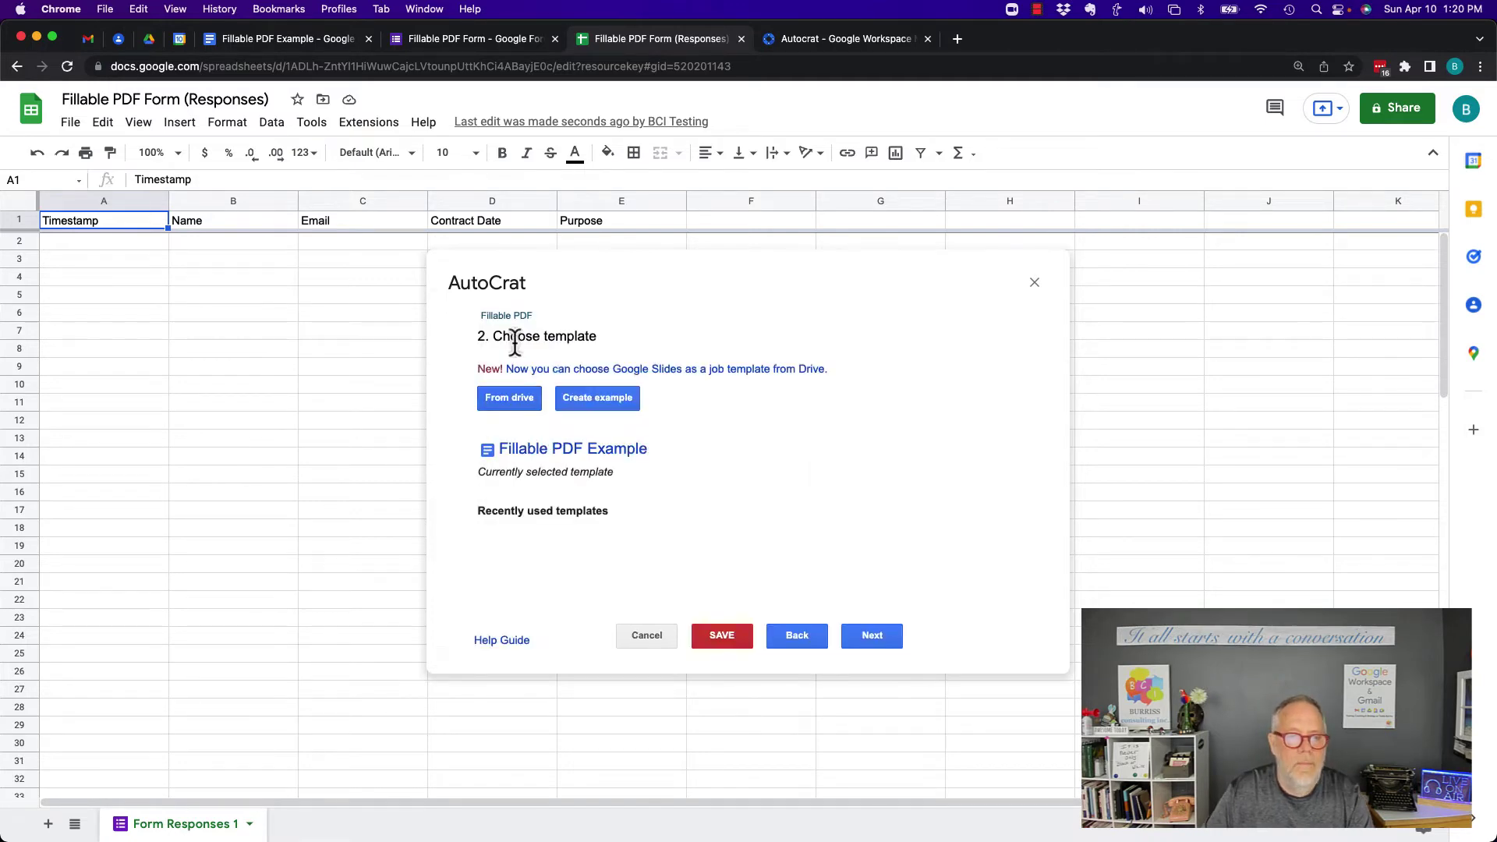
pyautogui.click(873, 640)
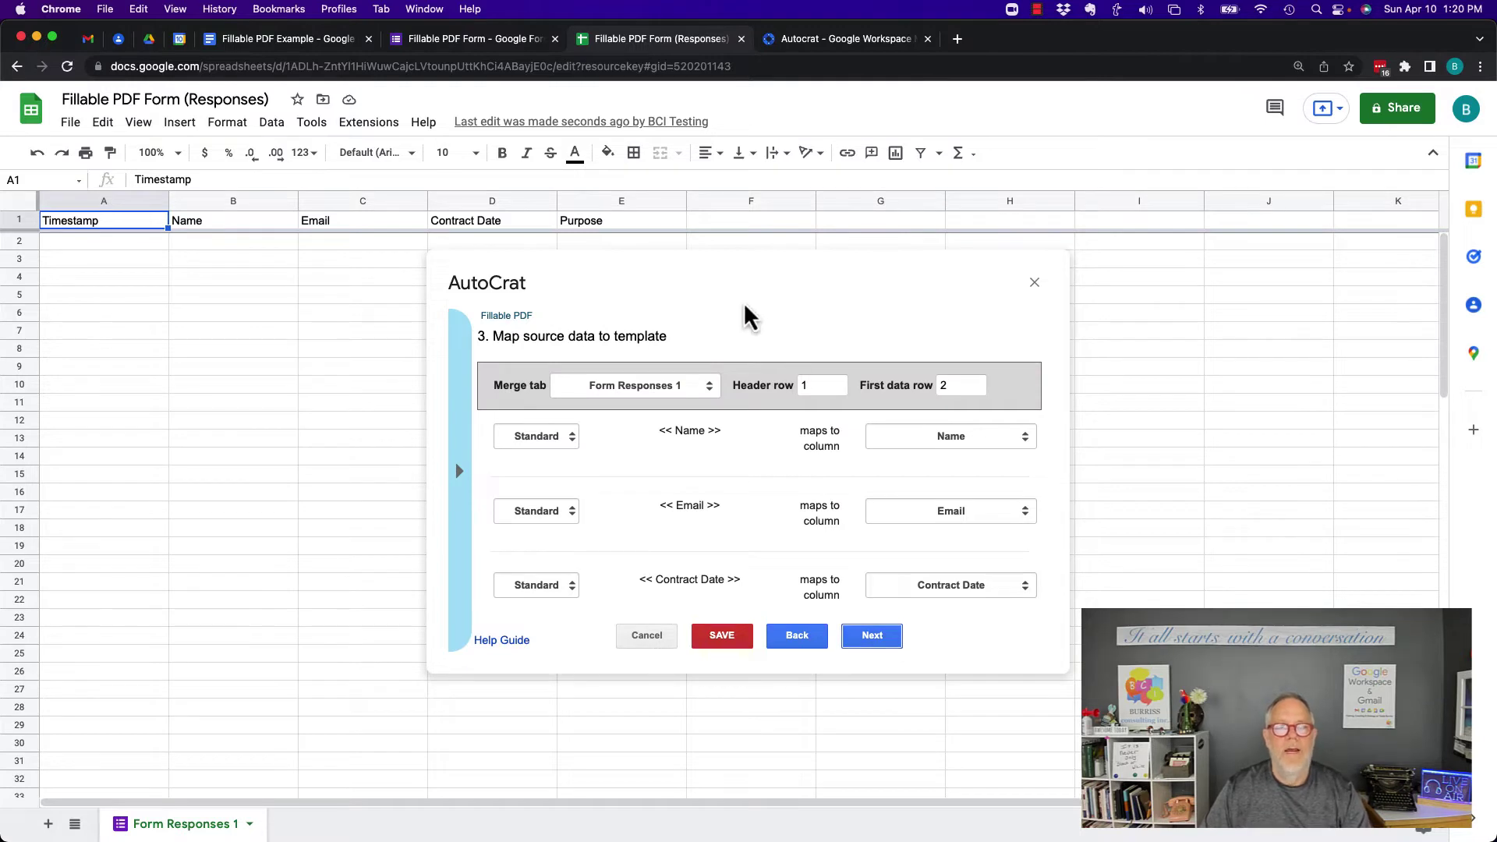
# Check Autocrat's tag-to-column mapping against the form and template, then accept it
pyautogui.scroll(-1, 735, 518)
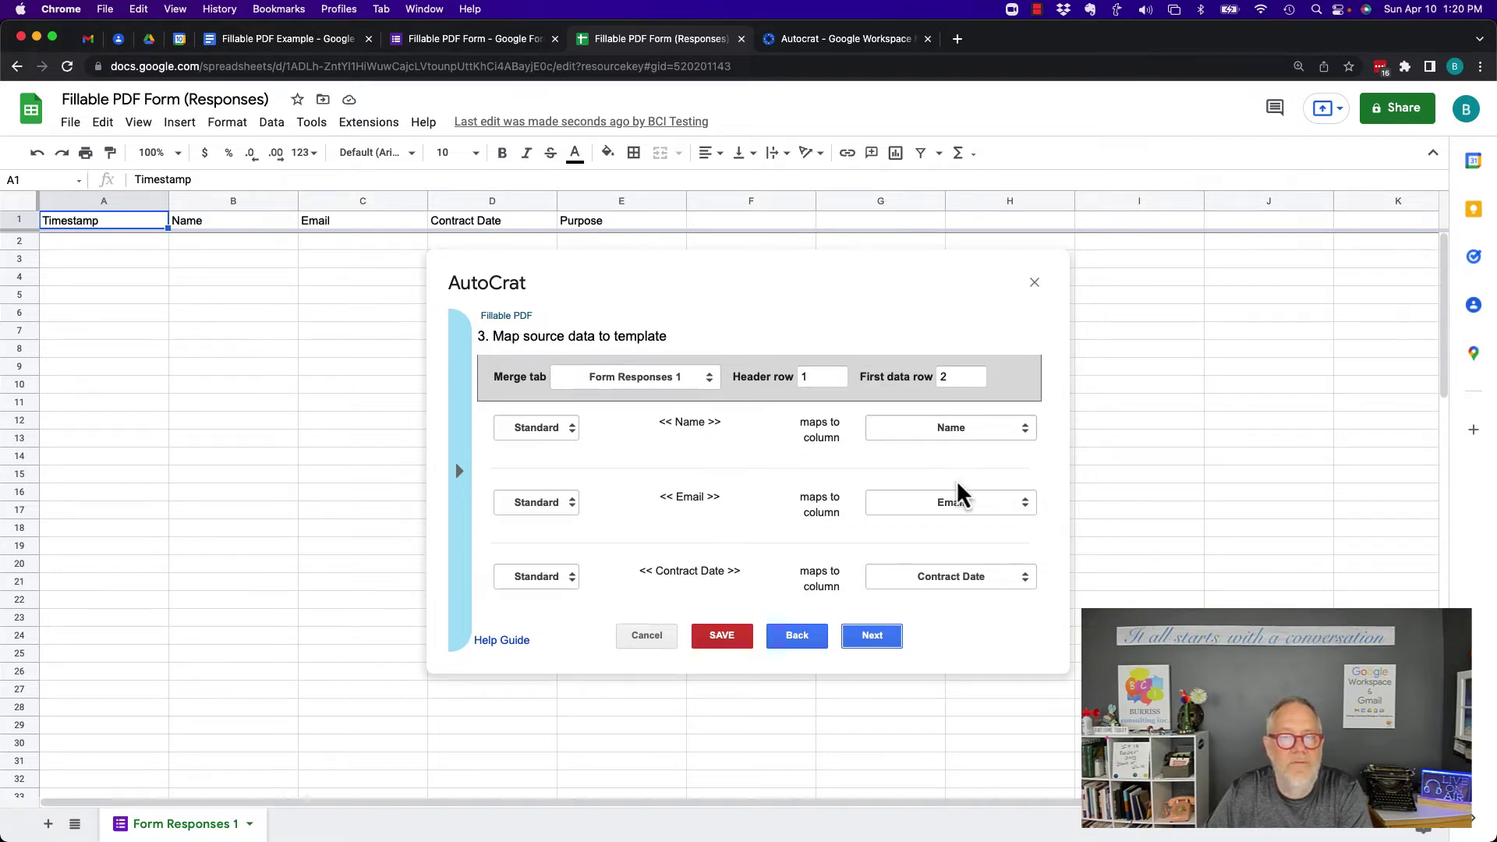
pyautogui.scroll(-2, 712, 546)
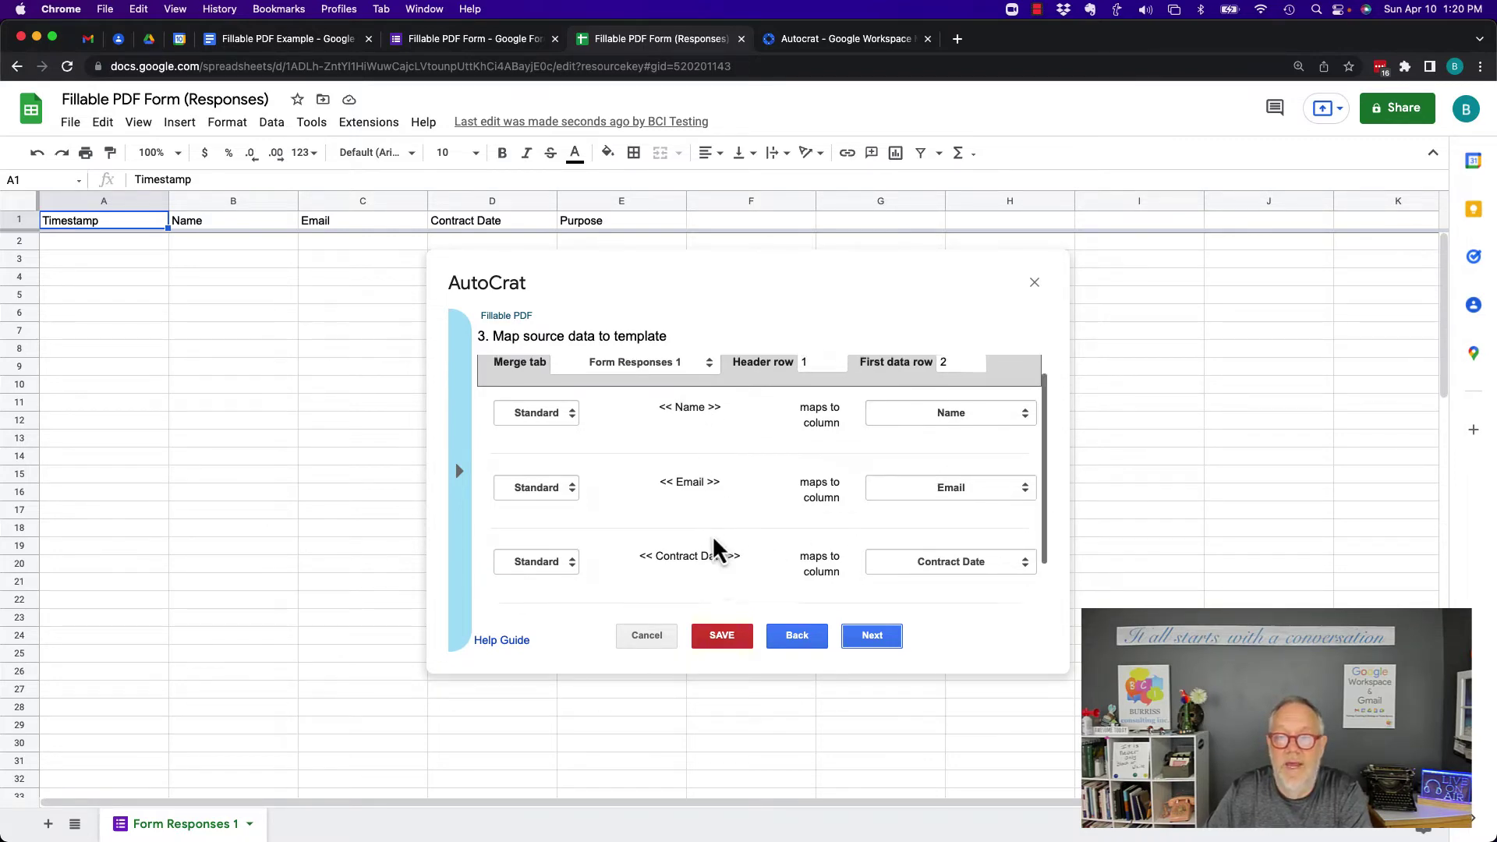
pyautogui.scroll(2, 712, 546)
pyautogui.scroll(-2, 712, 546)
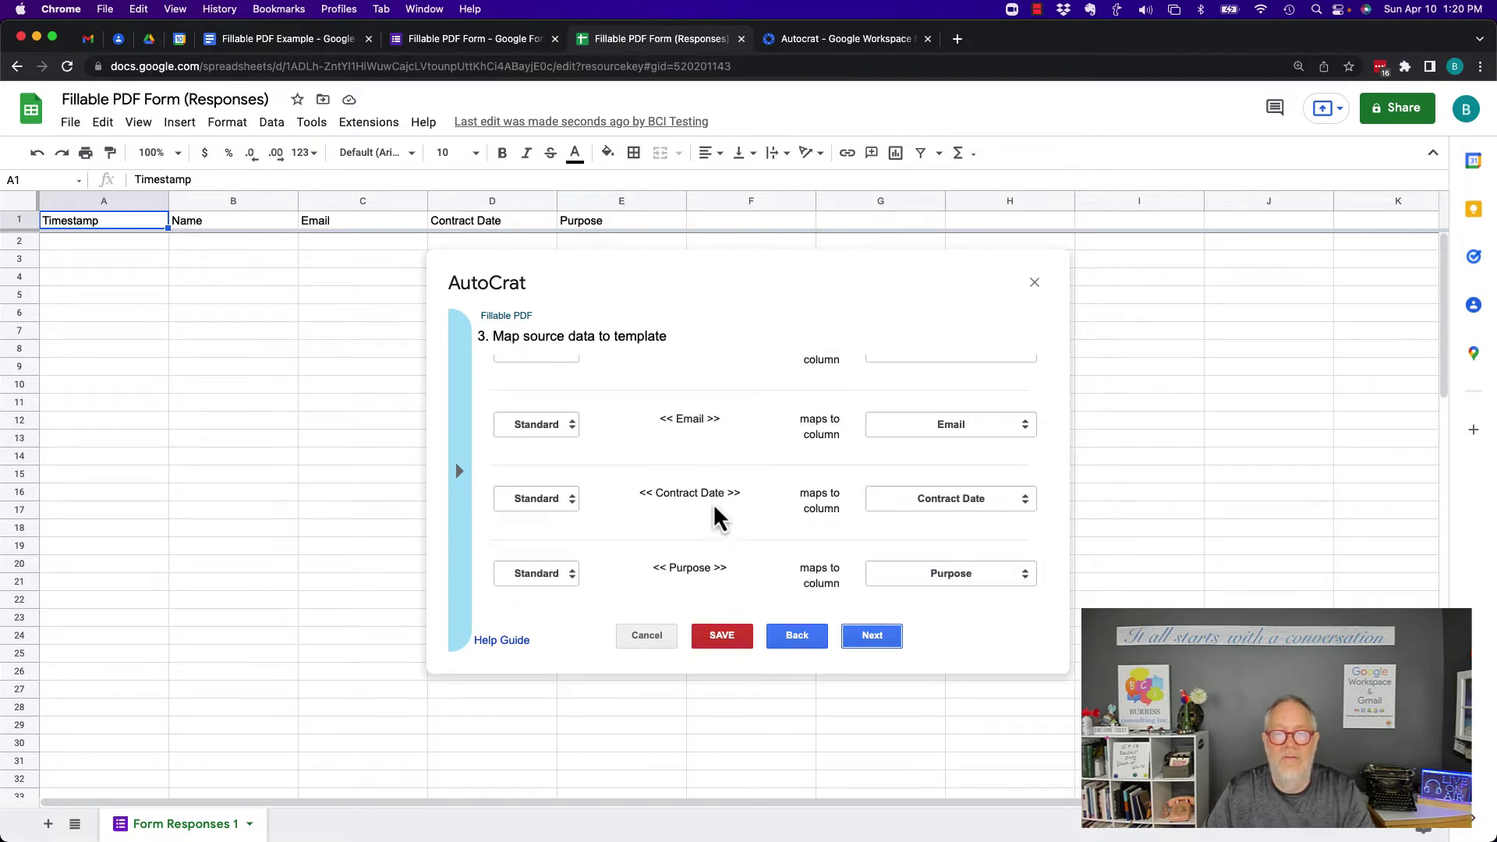
pyautogui.scroll(2, 754, 472)
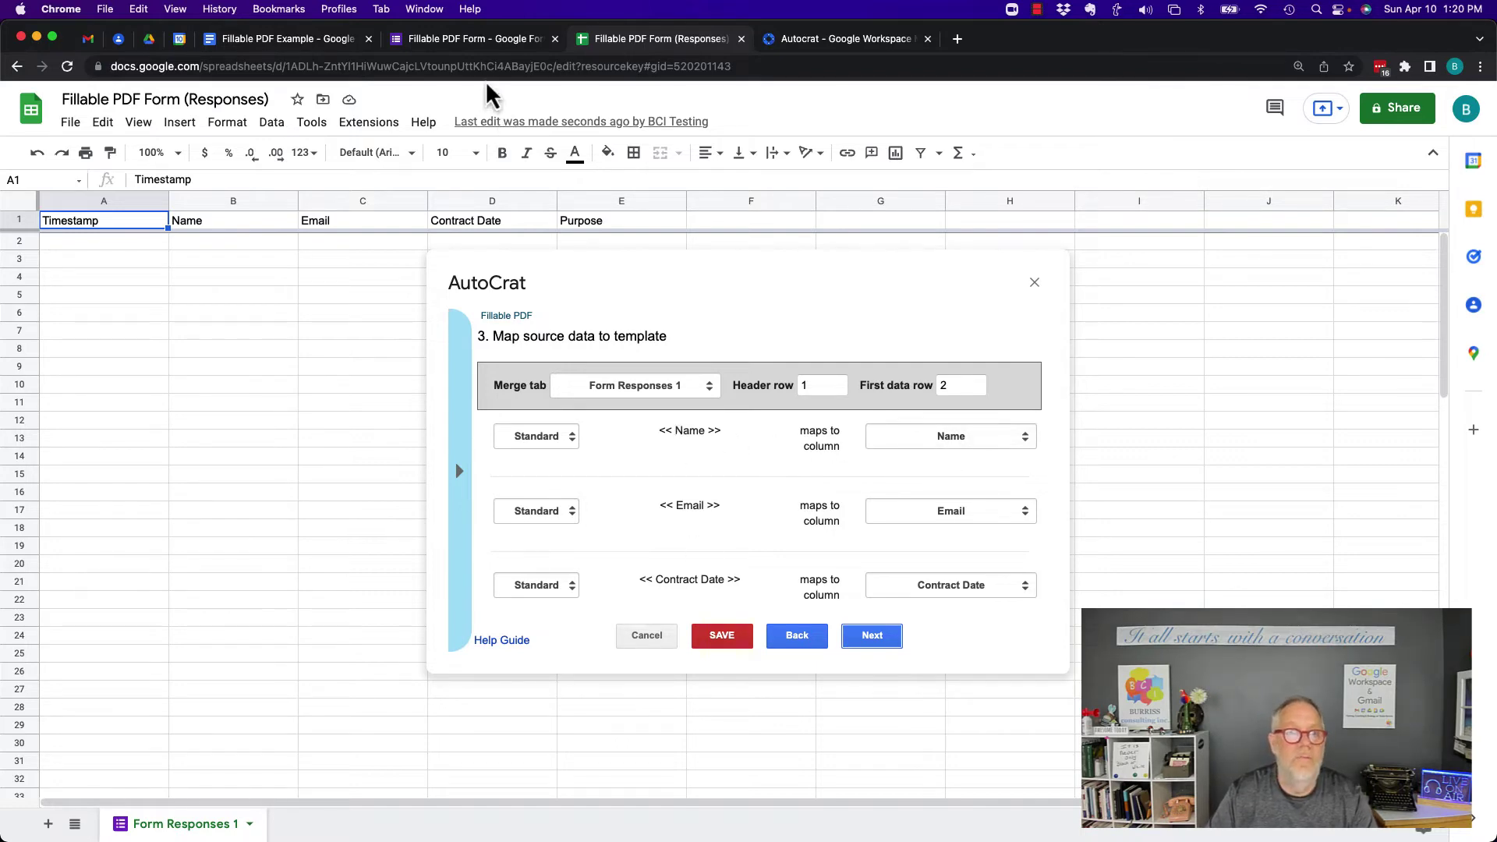
pyautogui.click(455, 41)
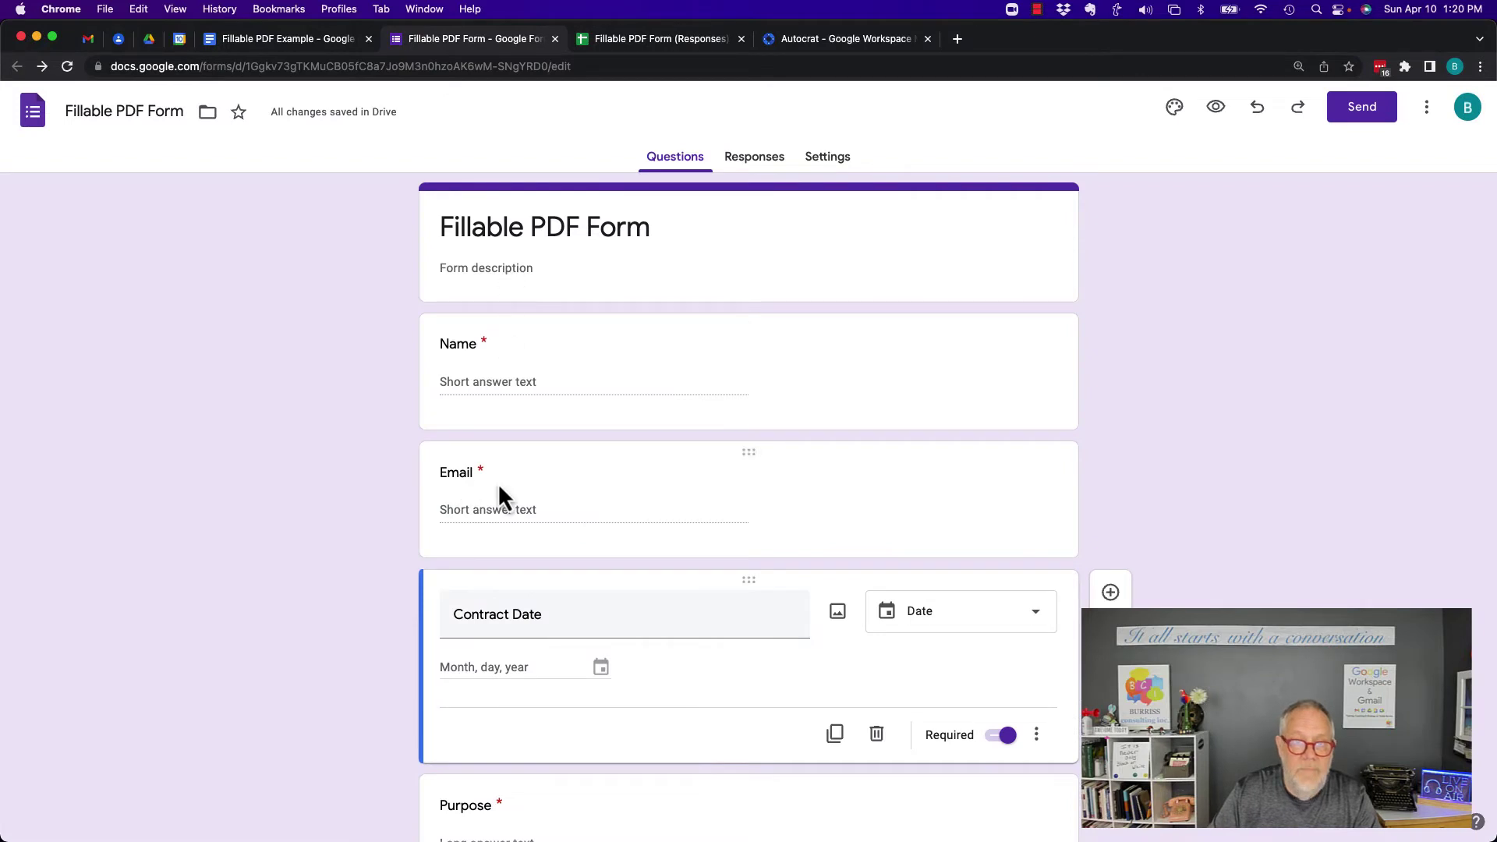
pyautogui.click(270, 39)
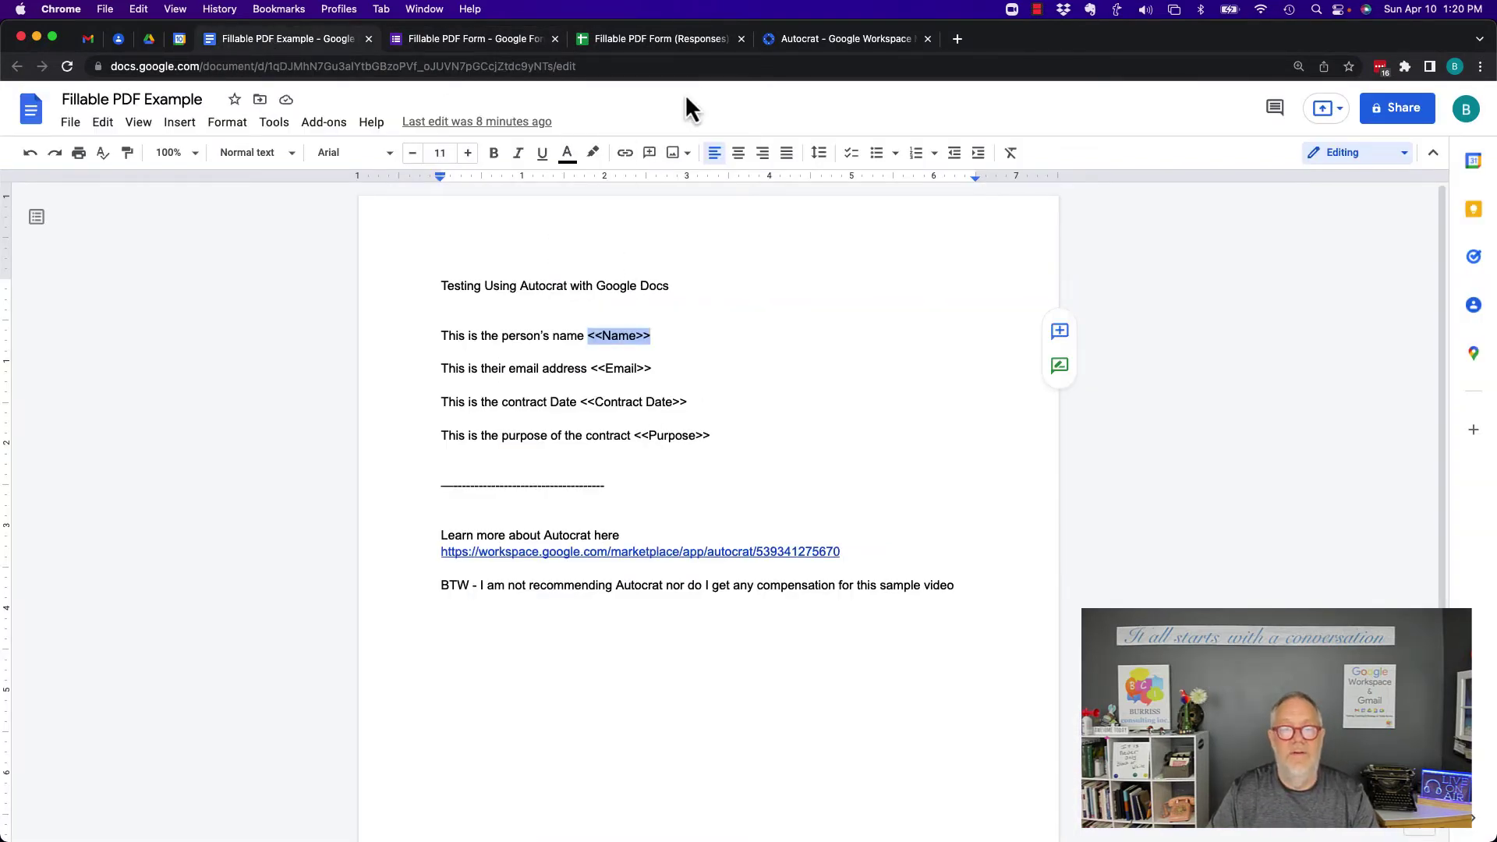
pyautogui.click(639, 39)
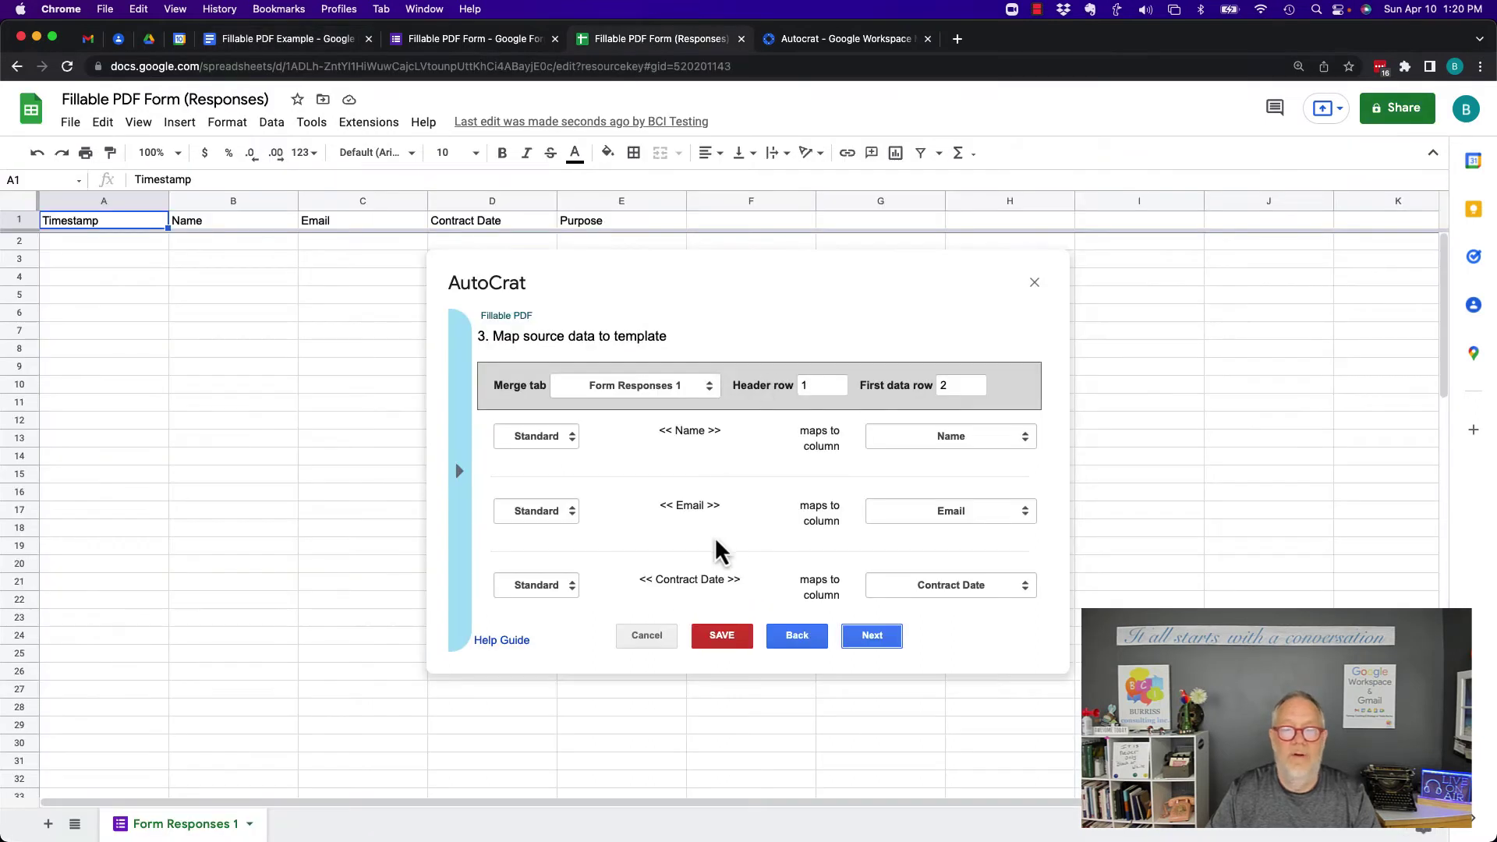
pyautogui.click(872, 637)
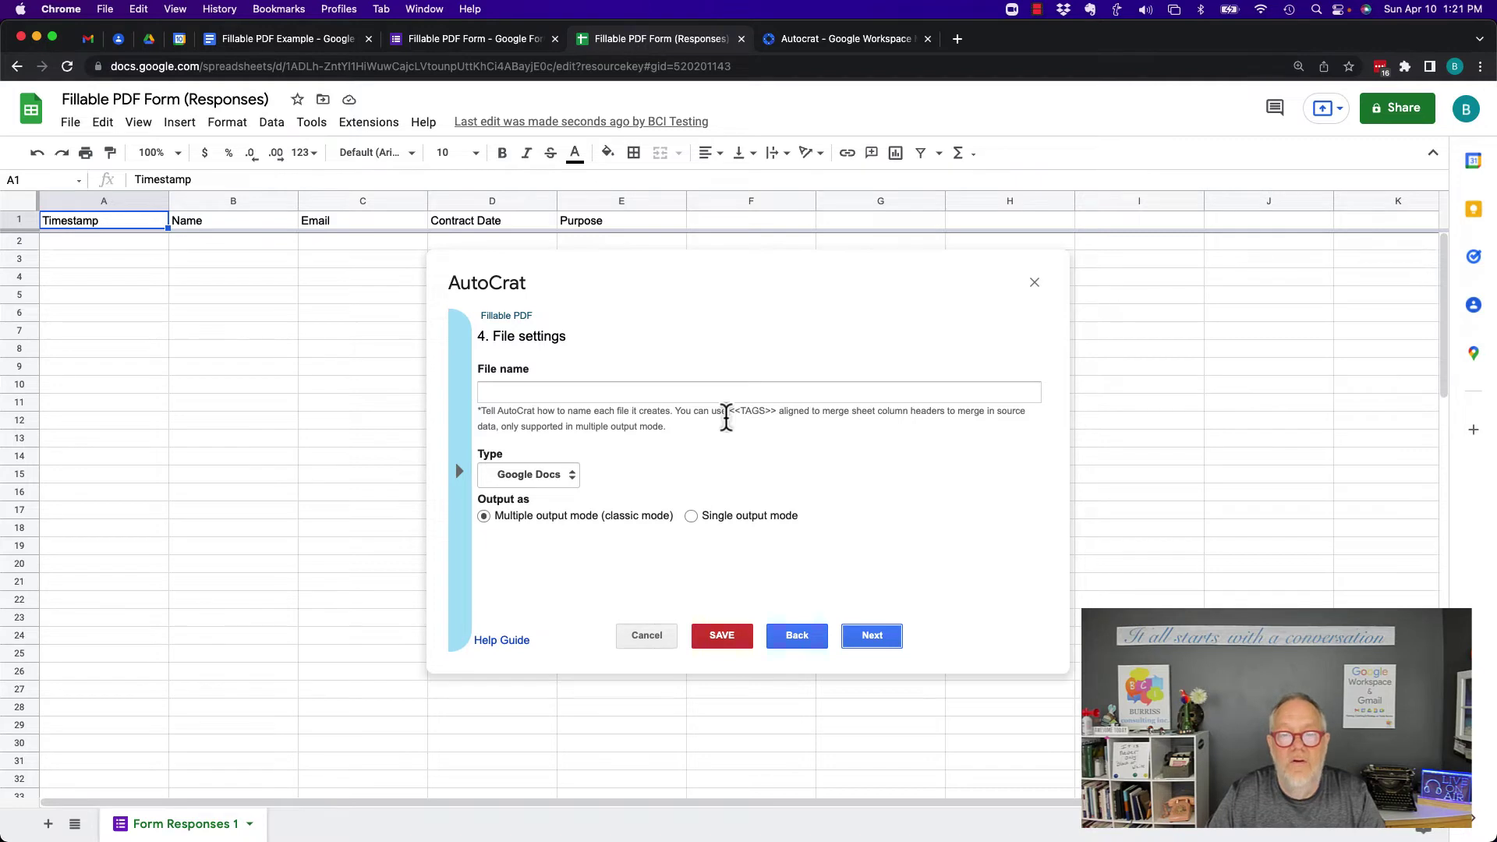
# Name outputs 'Contract for <<Name>> on <<Contract Date>>' and set the file type to PDF
pyautogui.moveTo(729, 412); pyautogui.dragTo(790, 414)
pyautogui.click(508, 394)
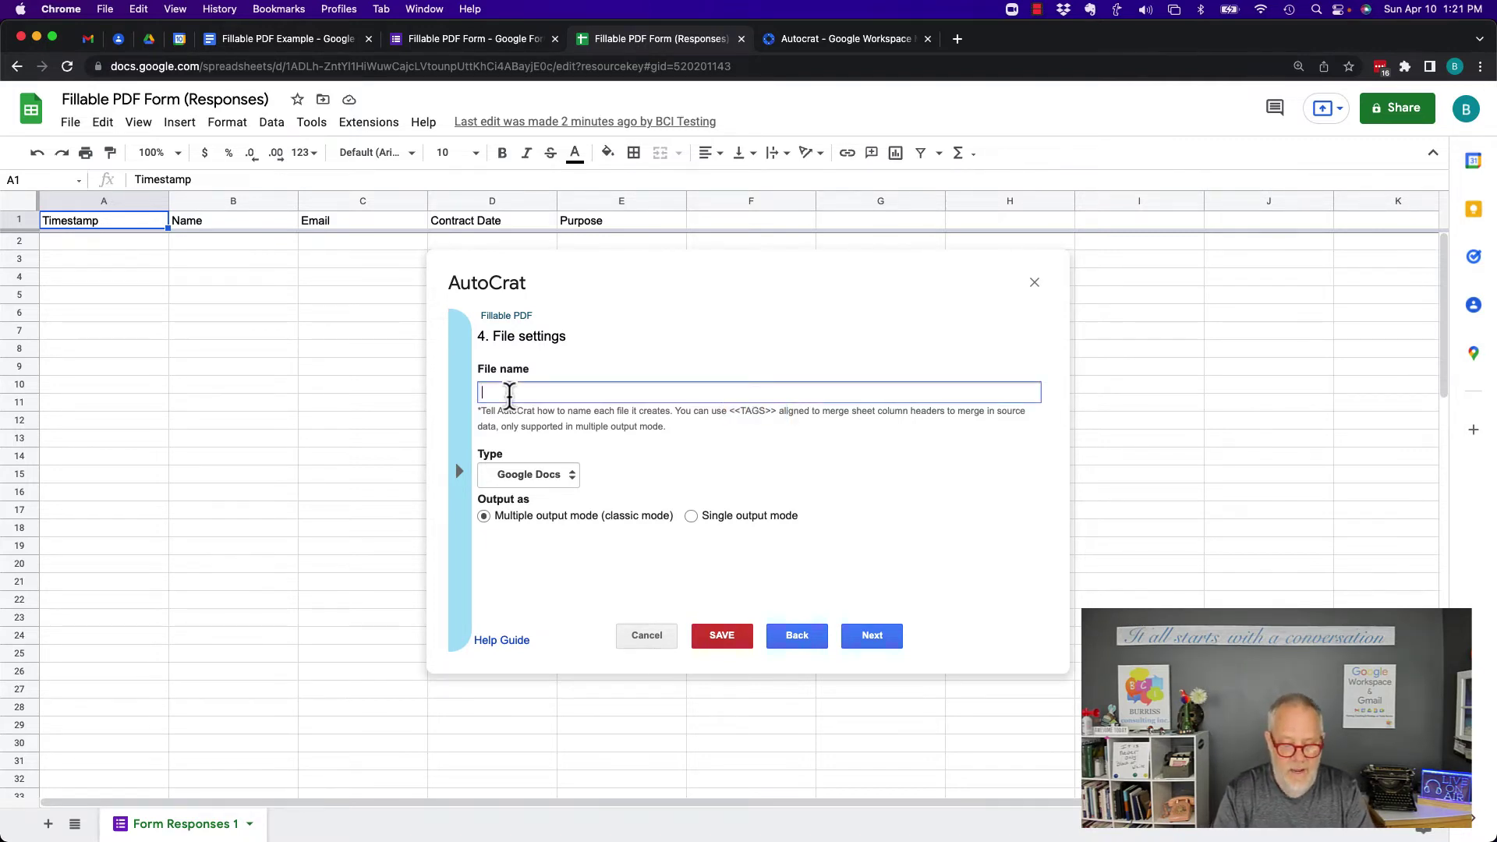
pyautogui.write('Contract')
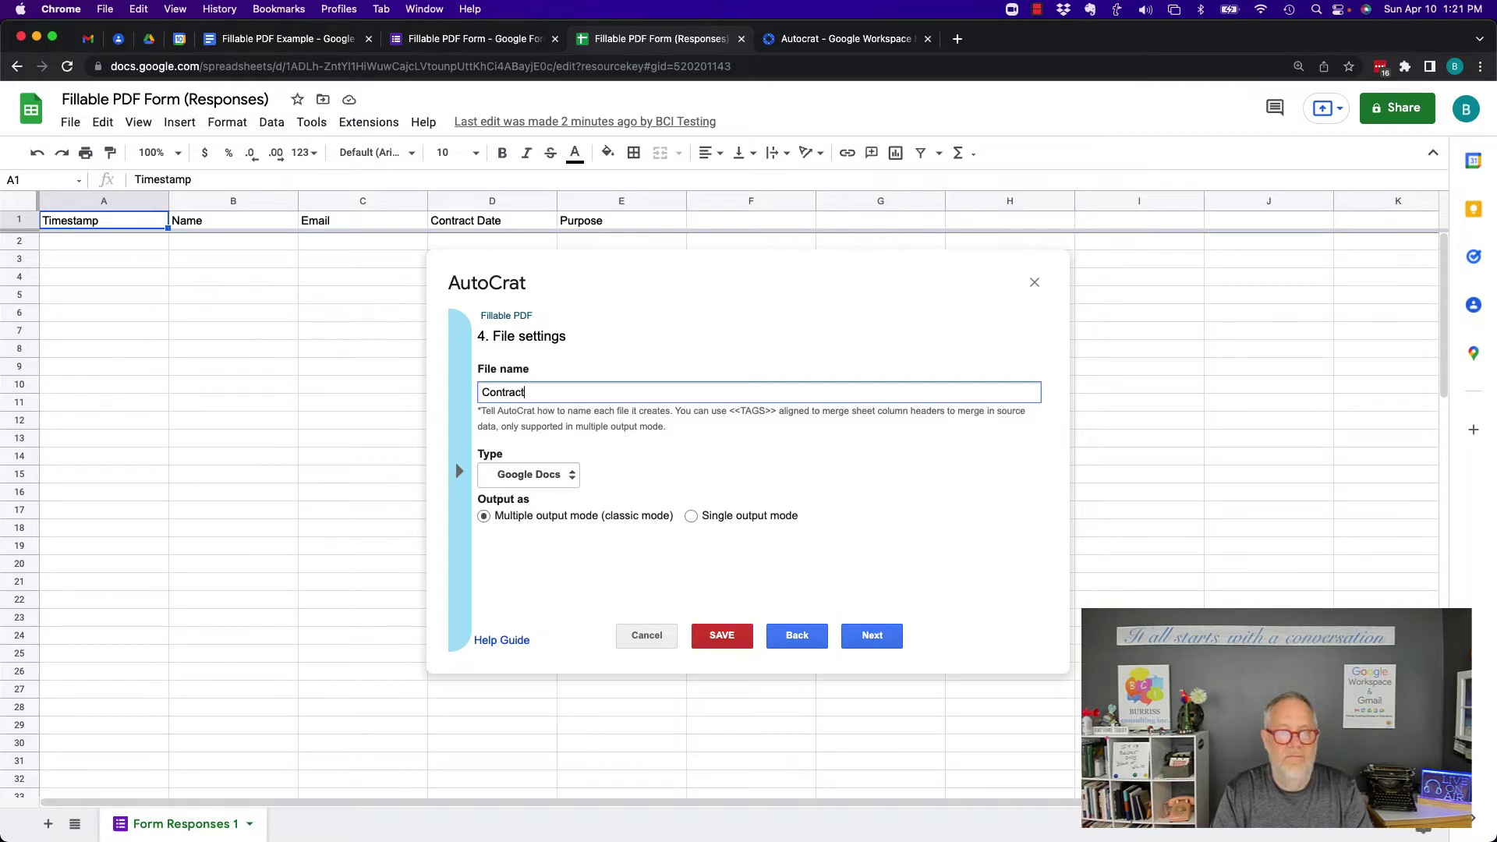
pyautogui.write(' for <<N')
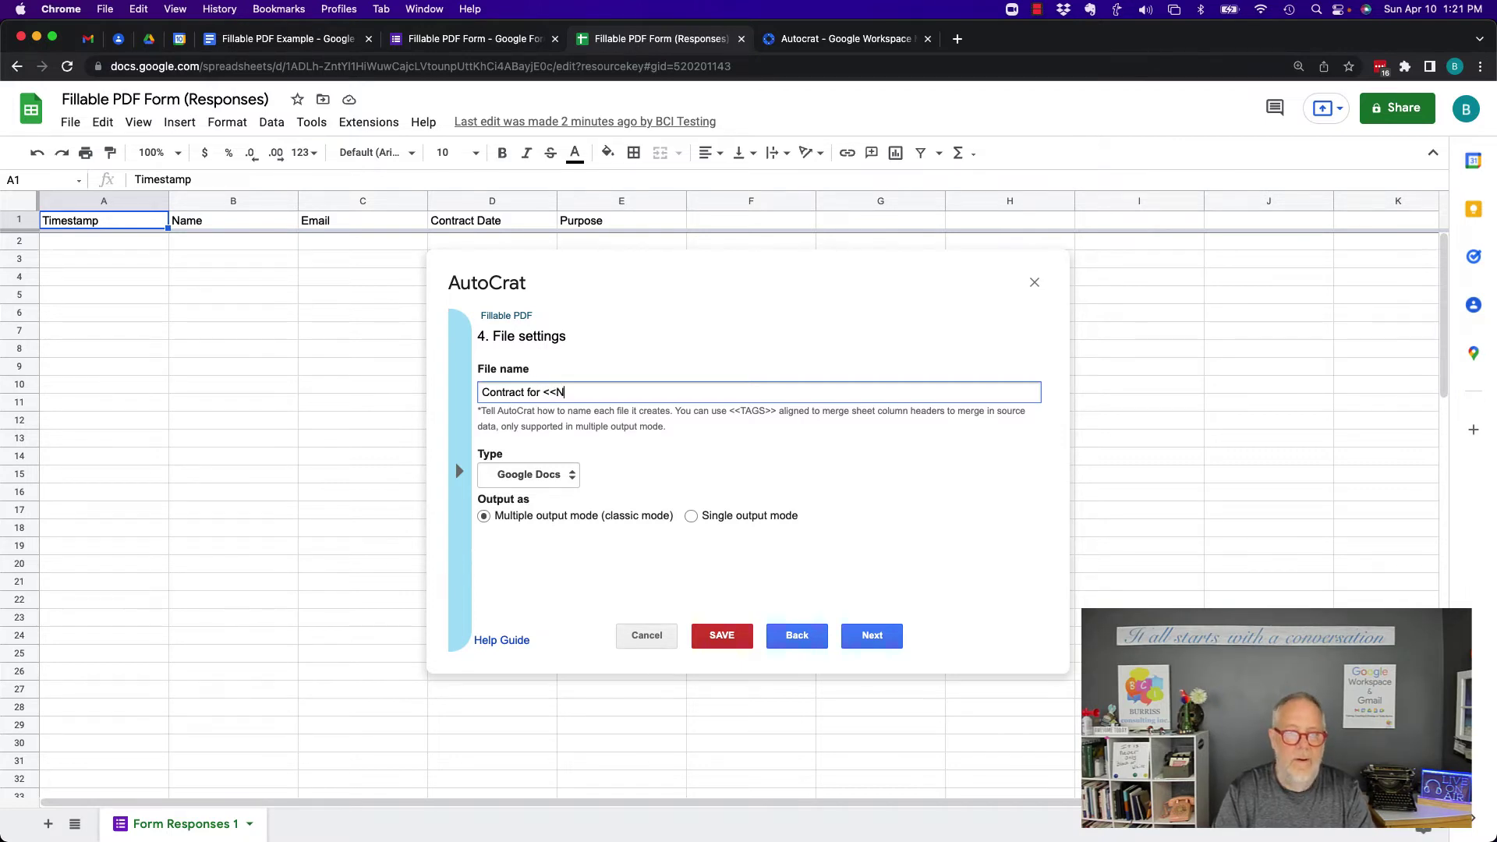
pyautogui.write('ame>> on ')
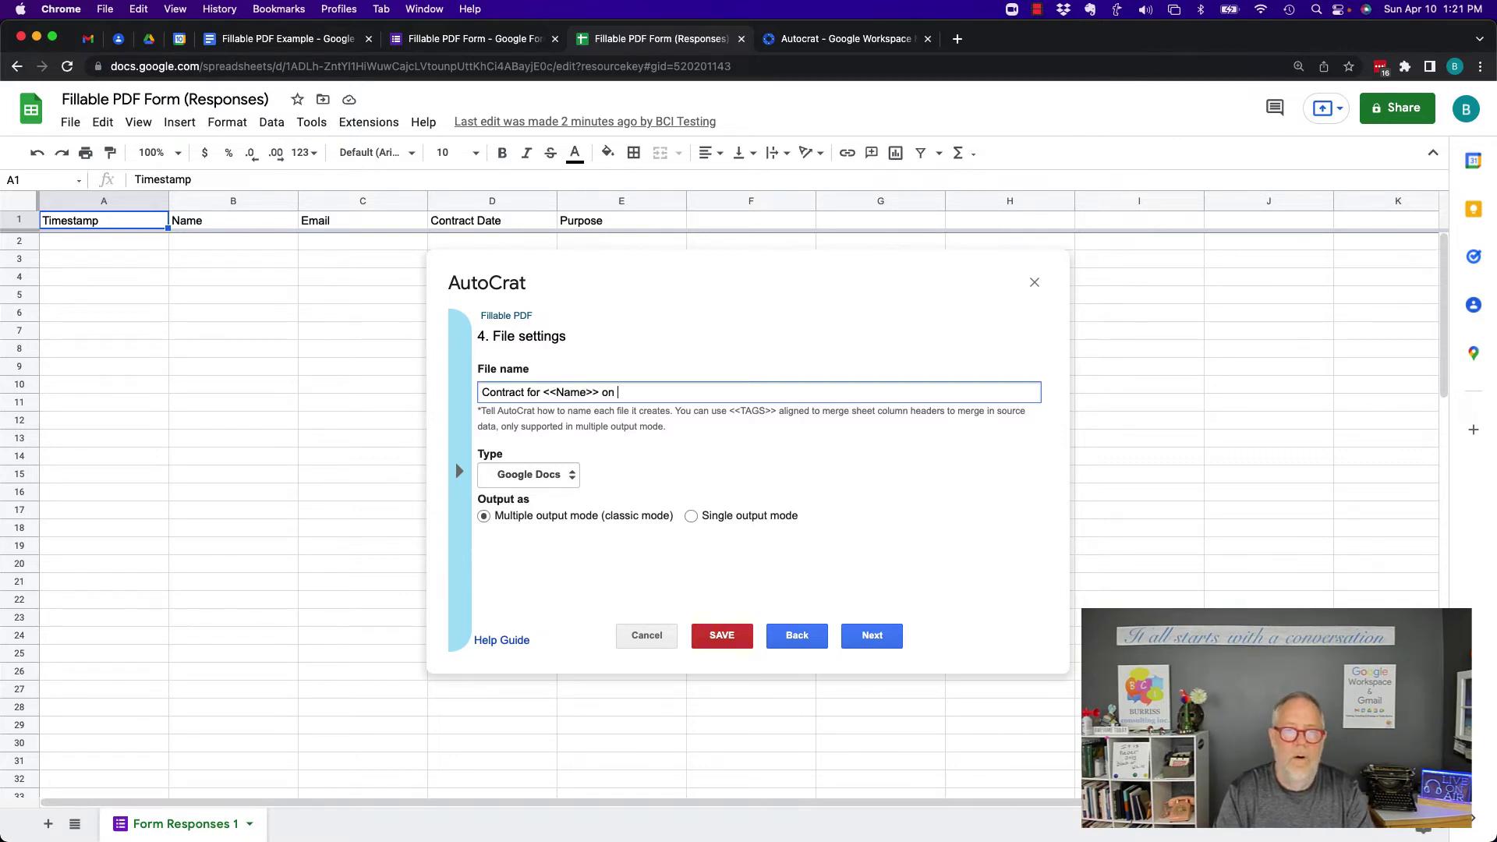
pyautogui.write('<<')
pyautogui.write('Contr')
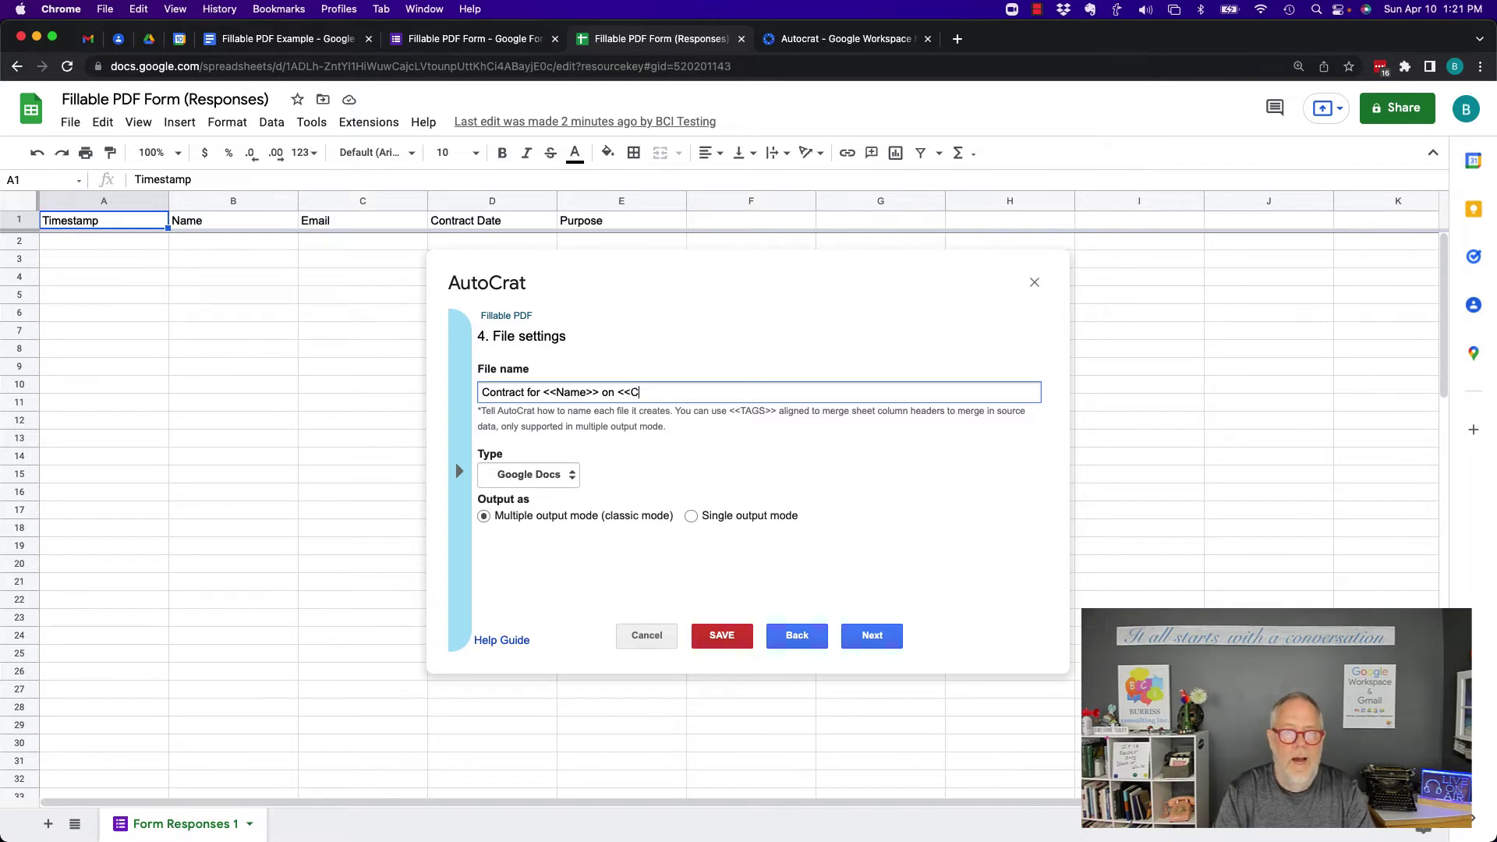
pyautogui.write('act Date>>')
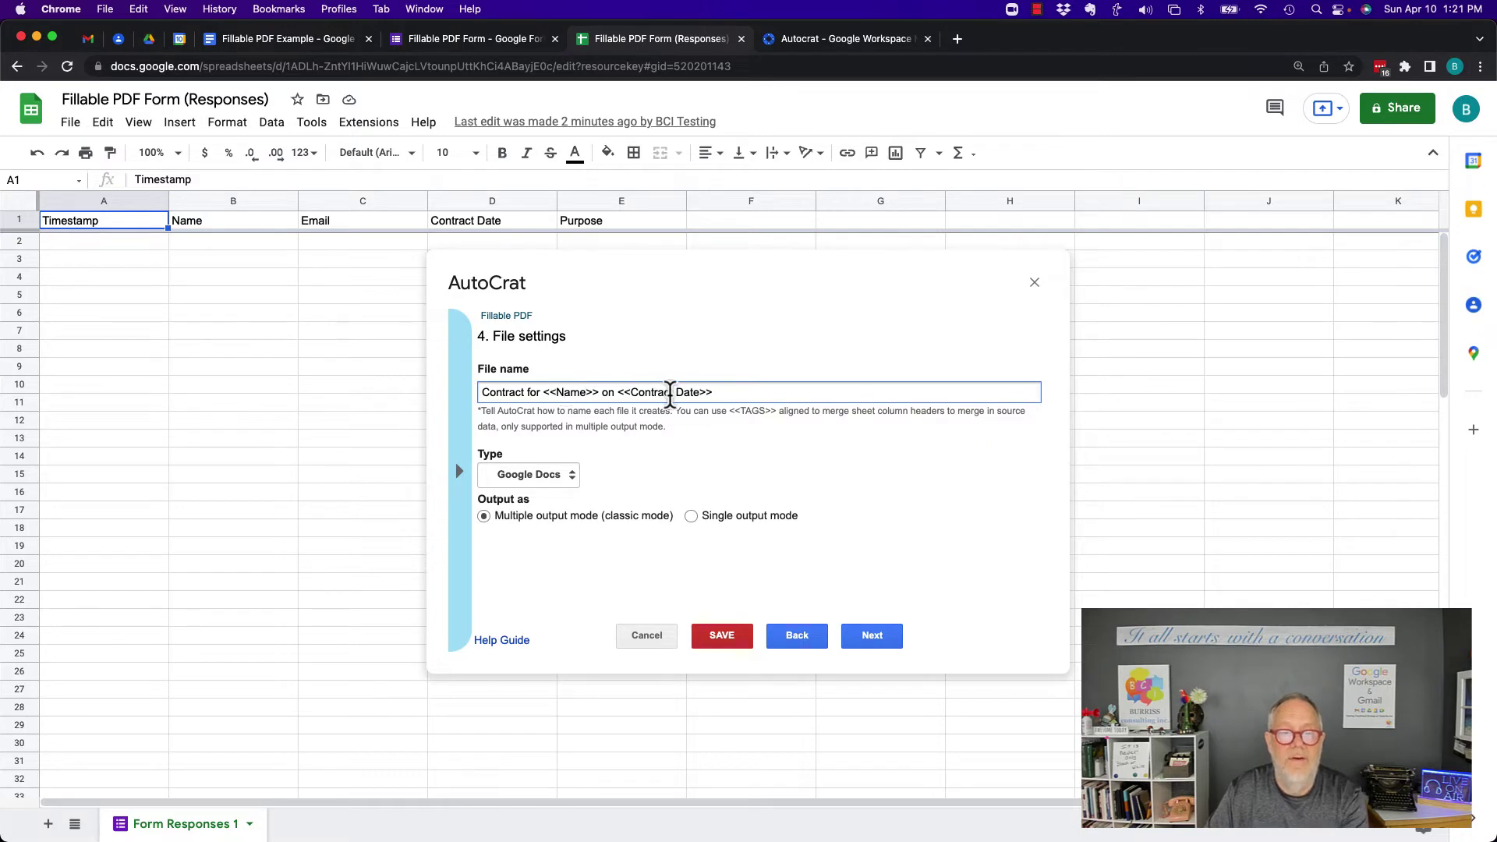
pyautogui.click(535, 478)
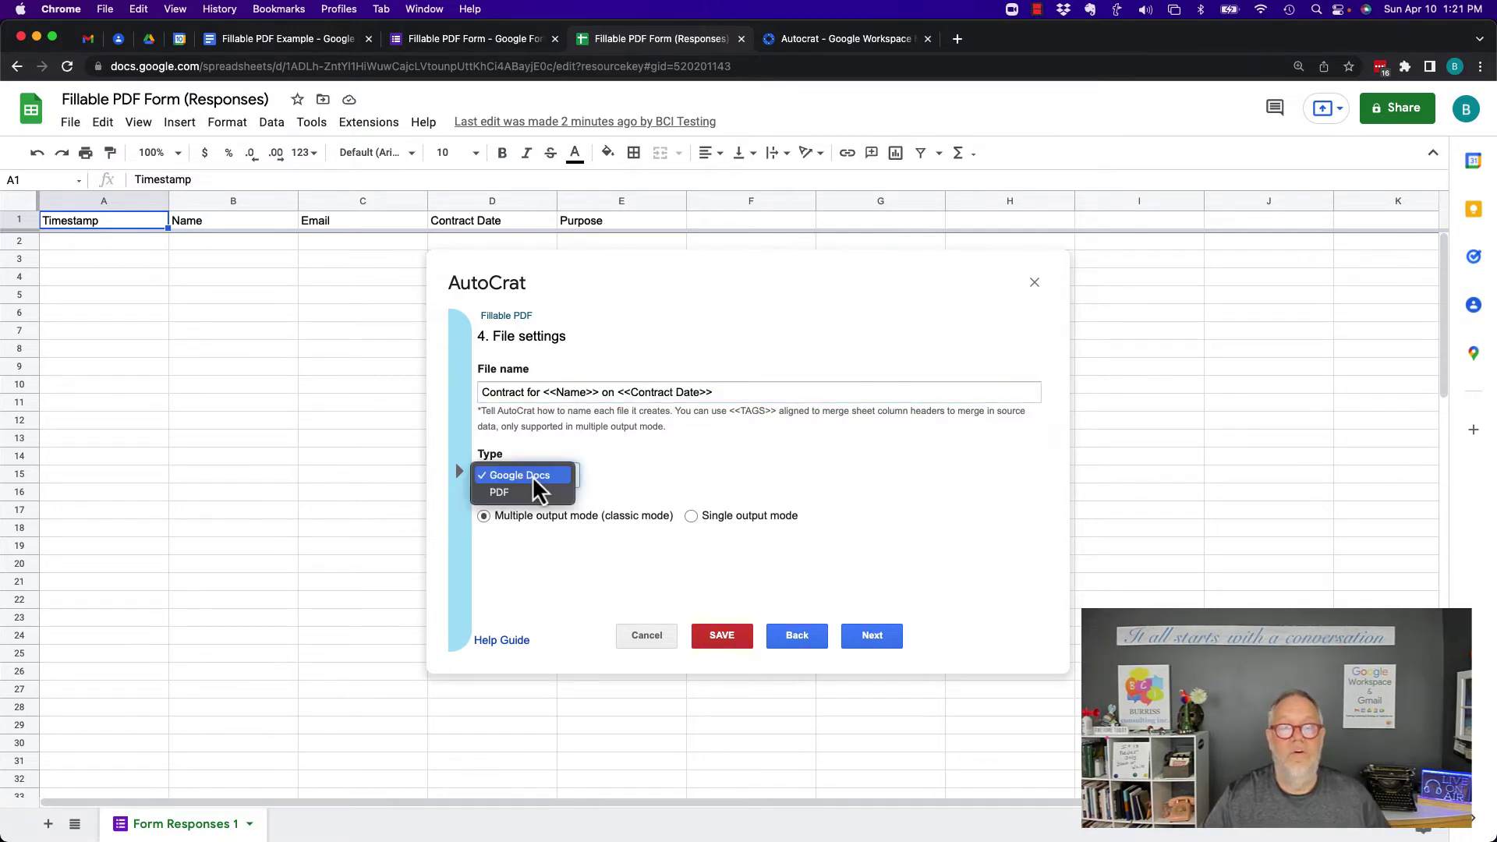
pyautogui.click(507, 493)
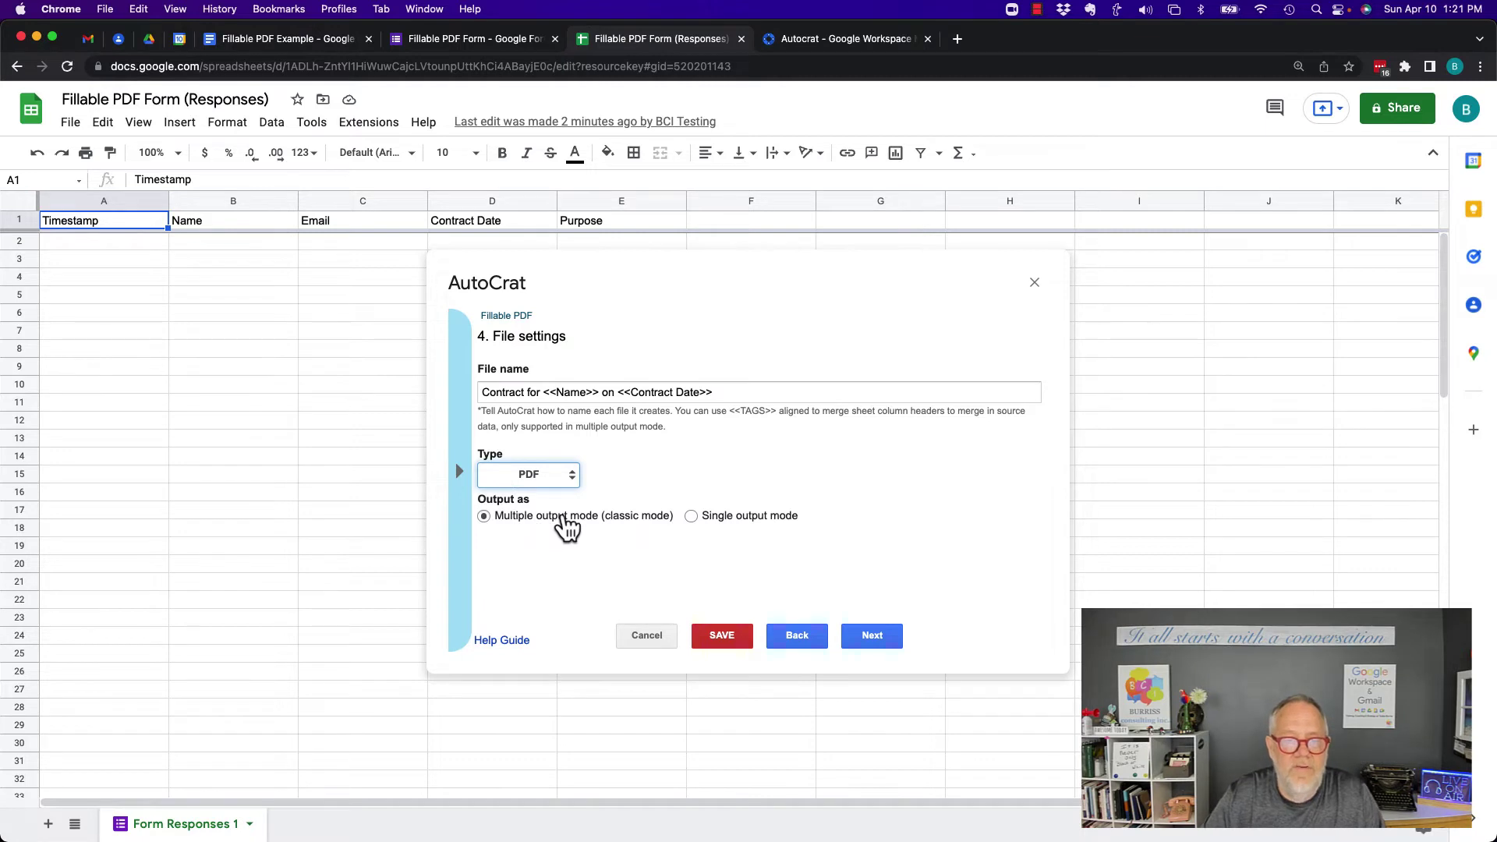
# Choose the Drive folder 'Google Docs stuff' as the merged files' destination
pyautogui.click(873, 637)
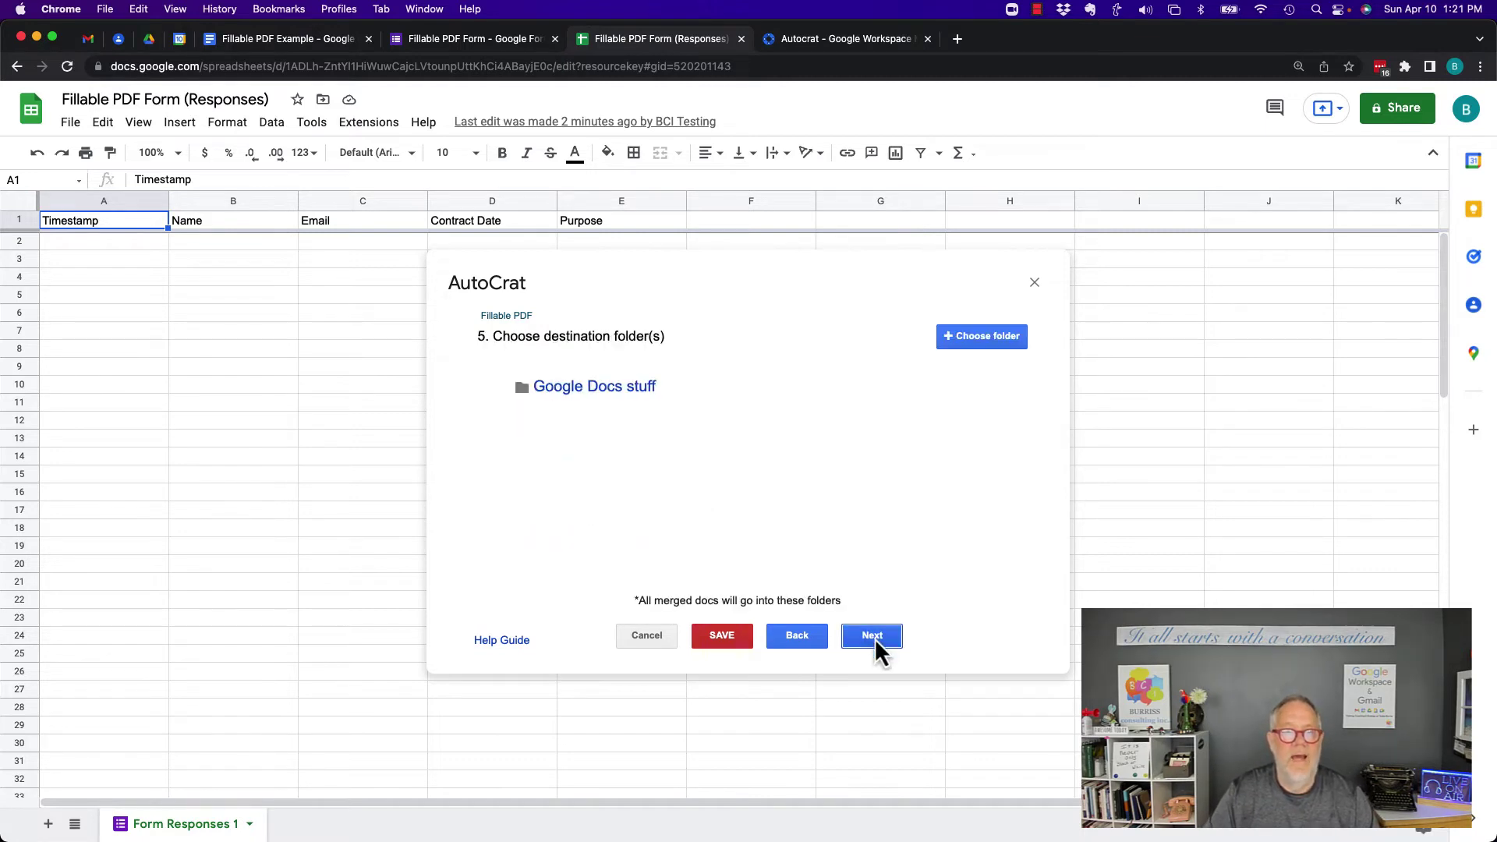
pyautogui.click(964, 348)
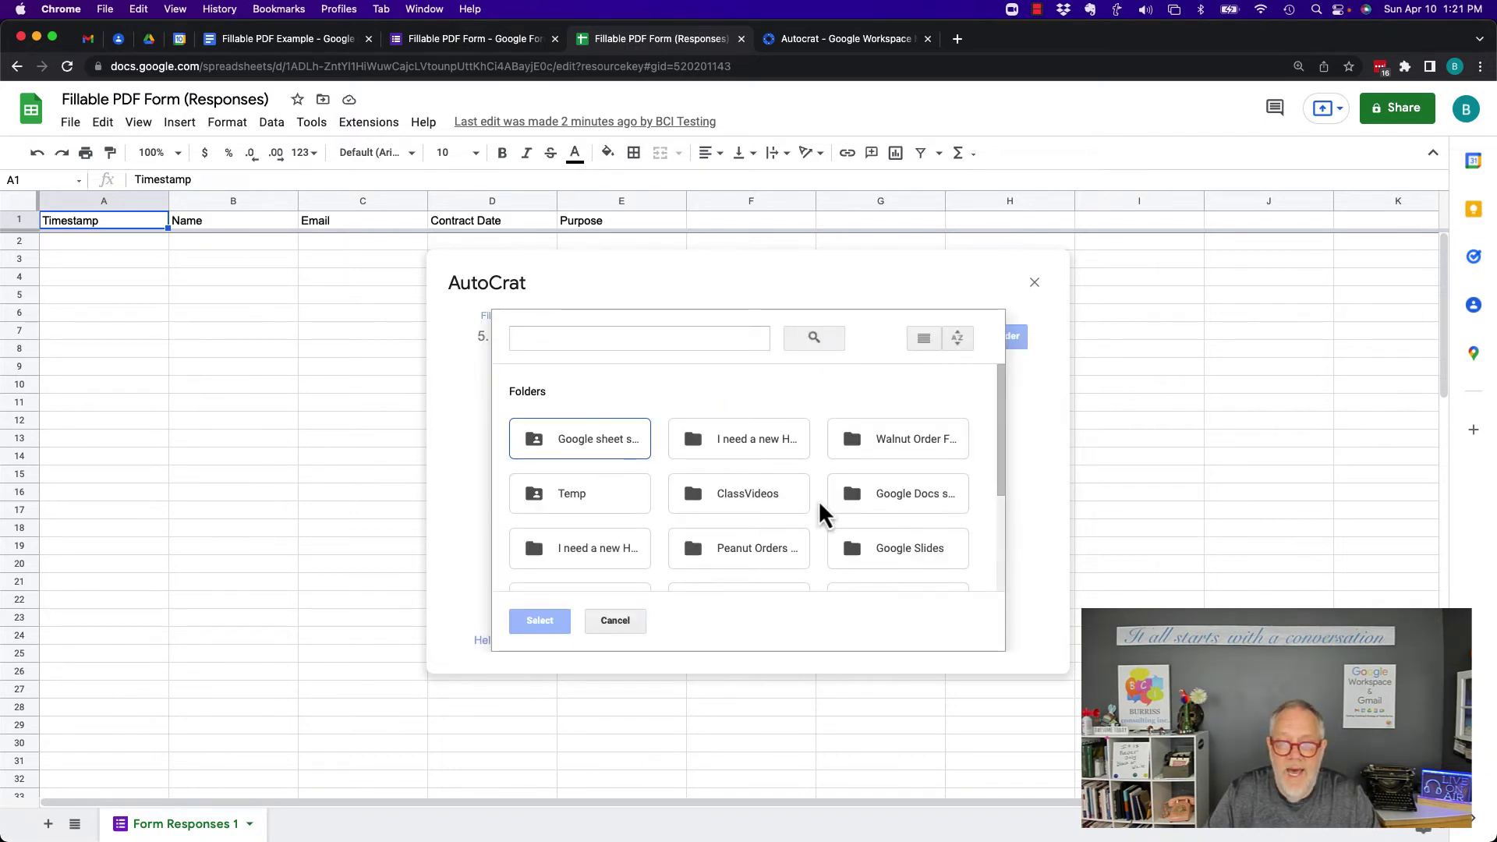
pyautogui.click(900, 493)
pyautogui.doubleClick(900, 492)
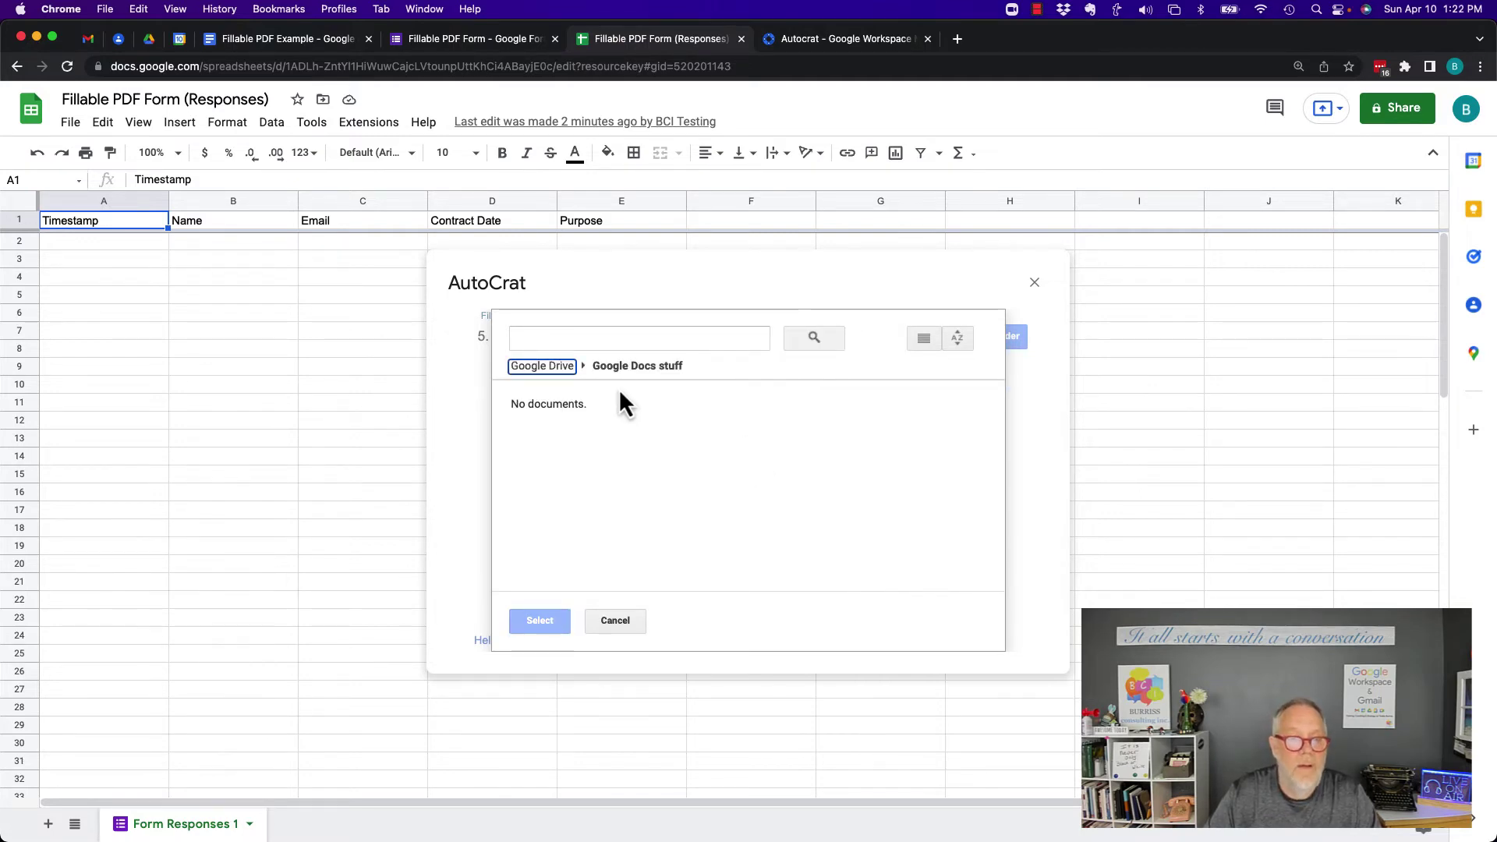
pyautogui.click(538, 367)
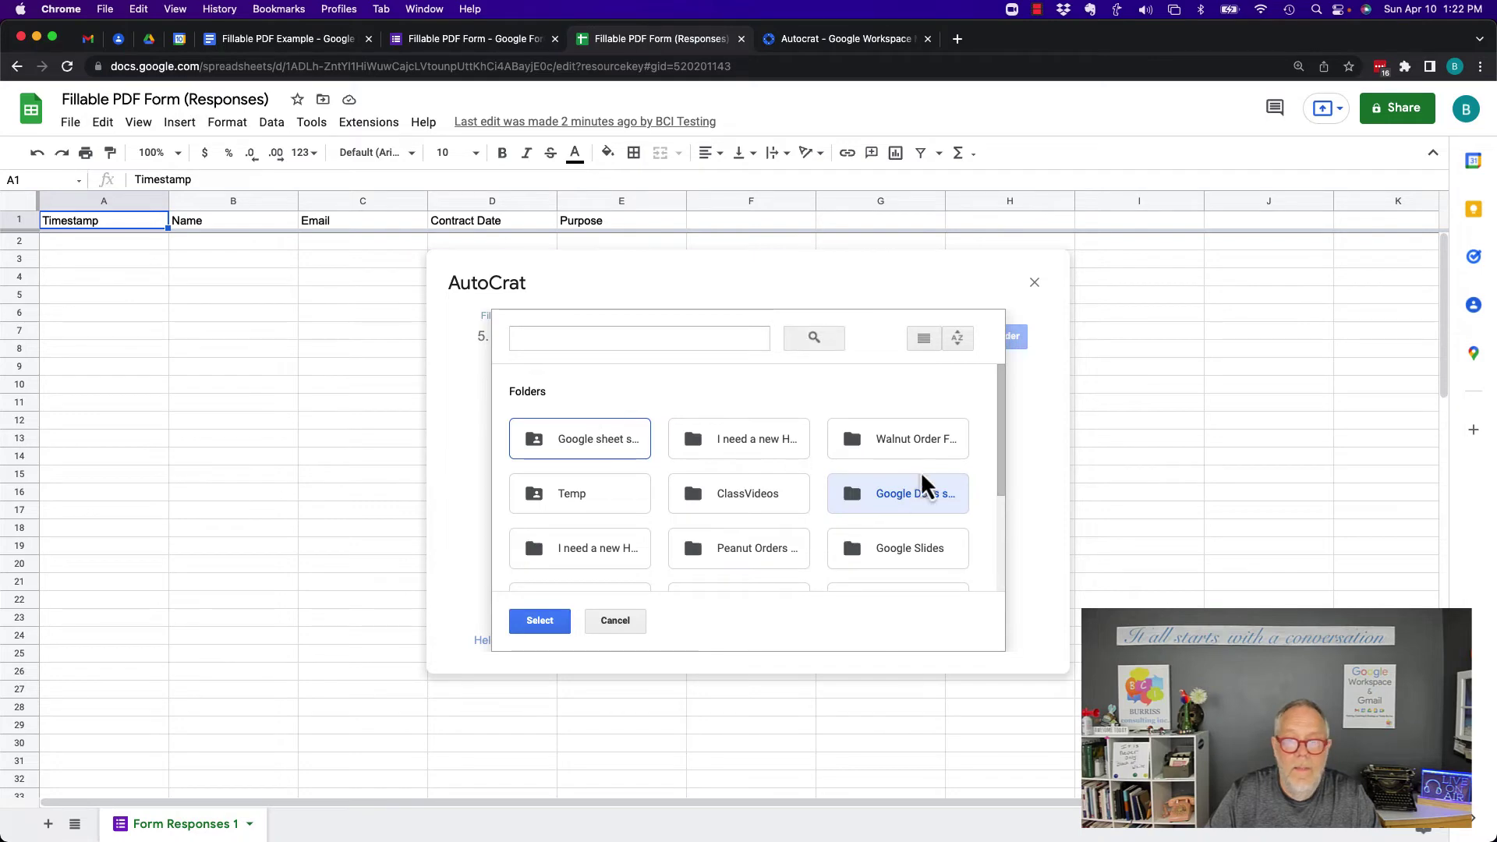
pyautogui.click(543, 628)
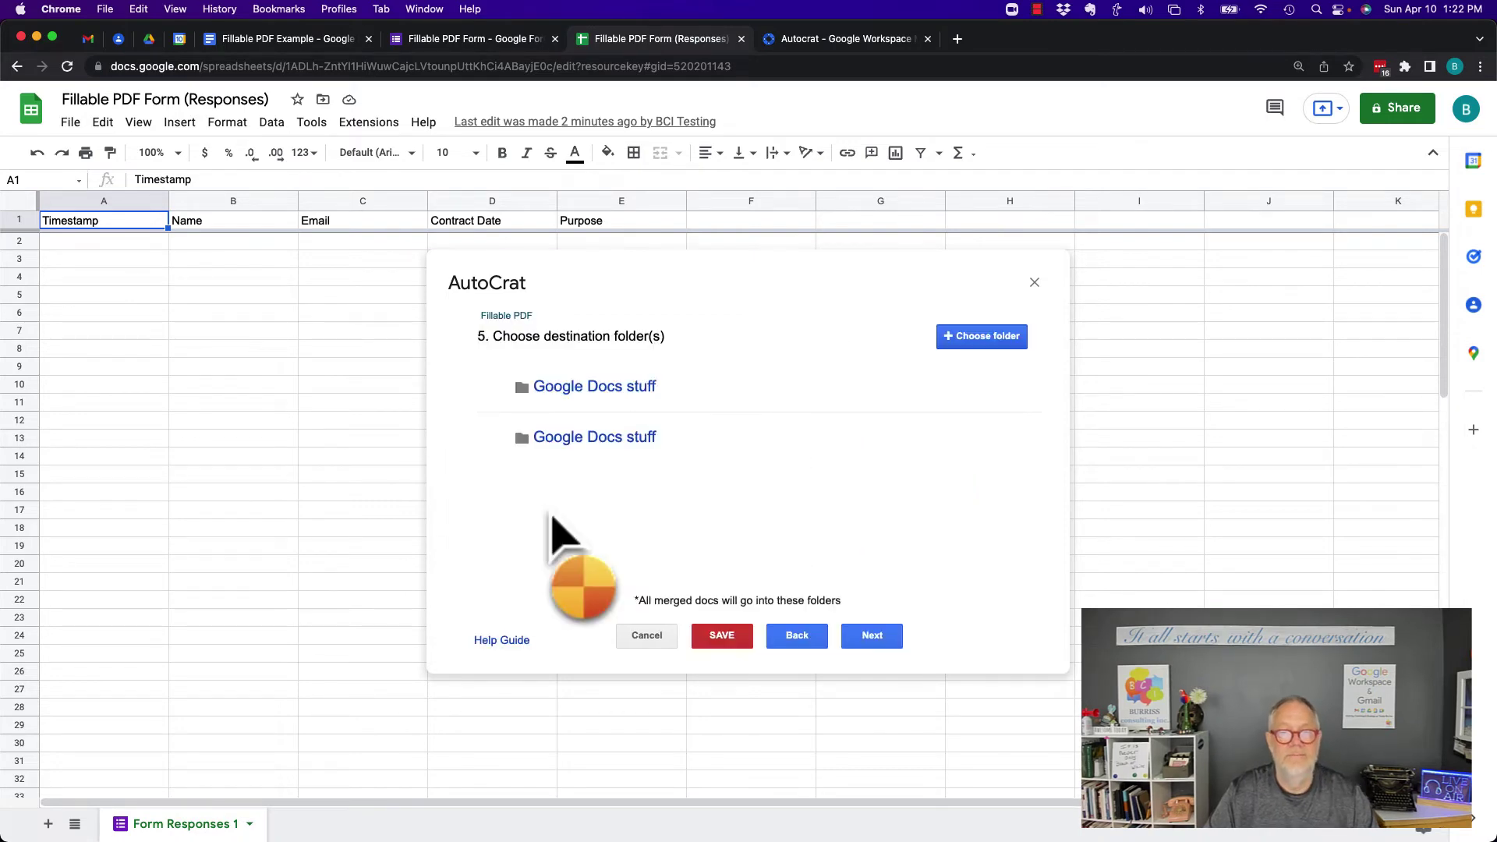
# Skip the dynamic folder reference, add a Contract Date NOT NULL merge condition, and leave sharing off
pyautogui.click(876, 637)
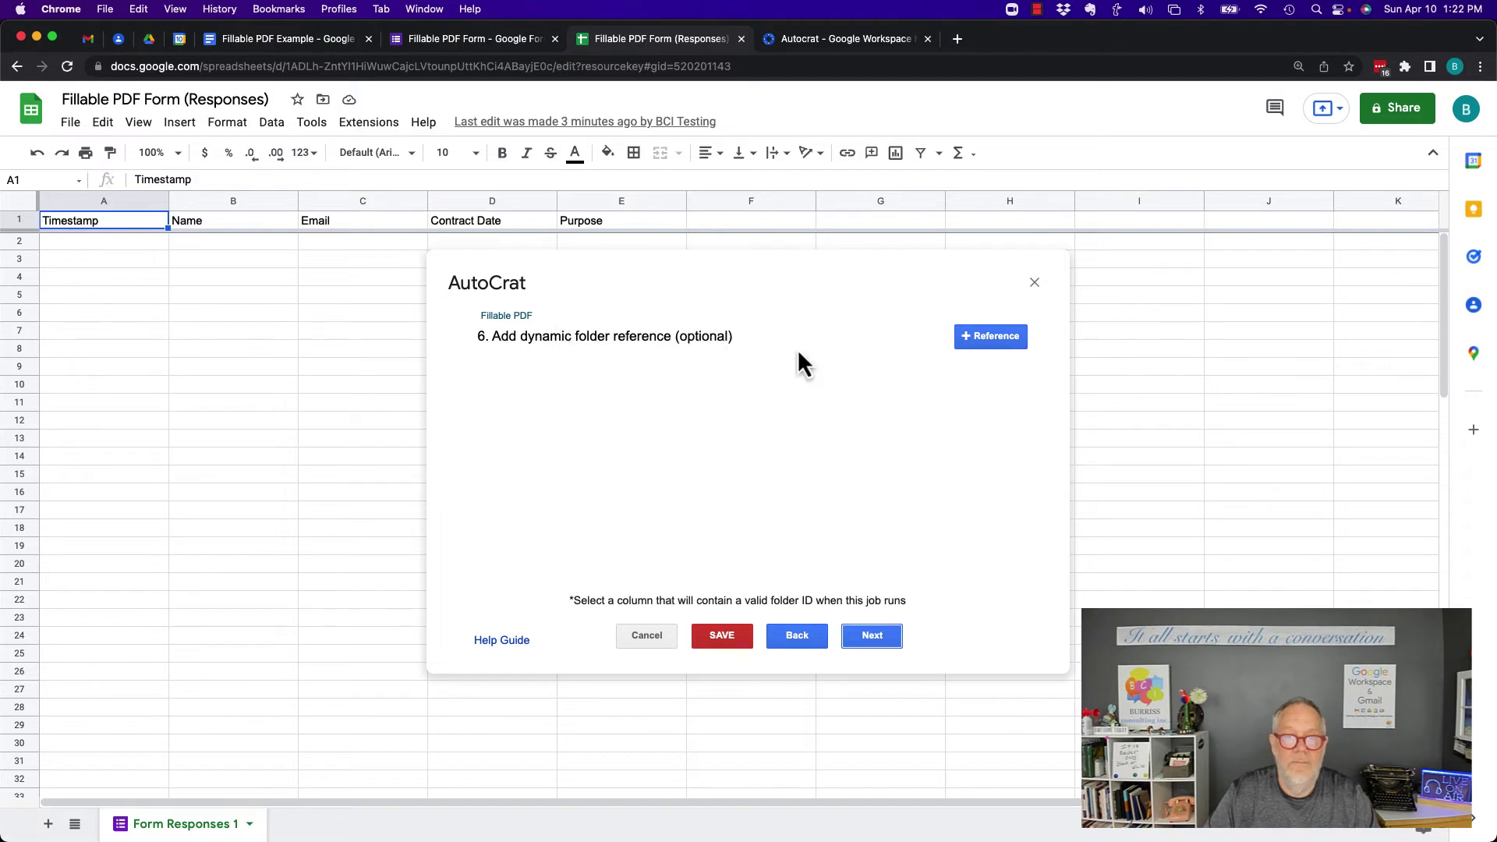
pyautogui.click(879, 640)
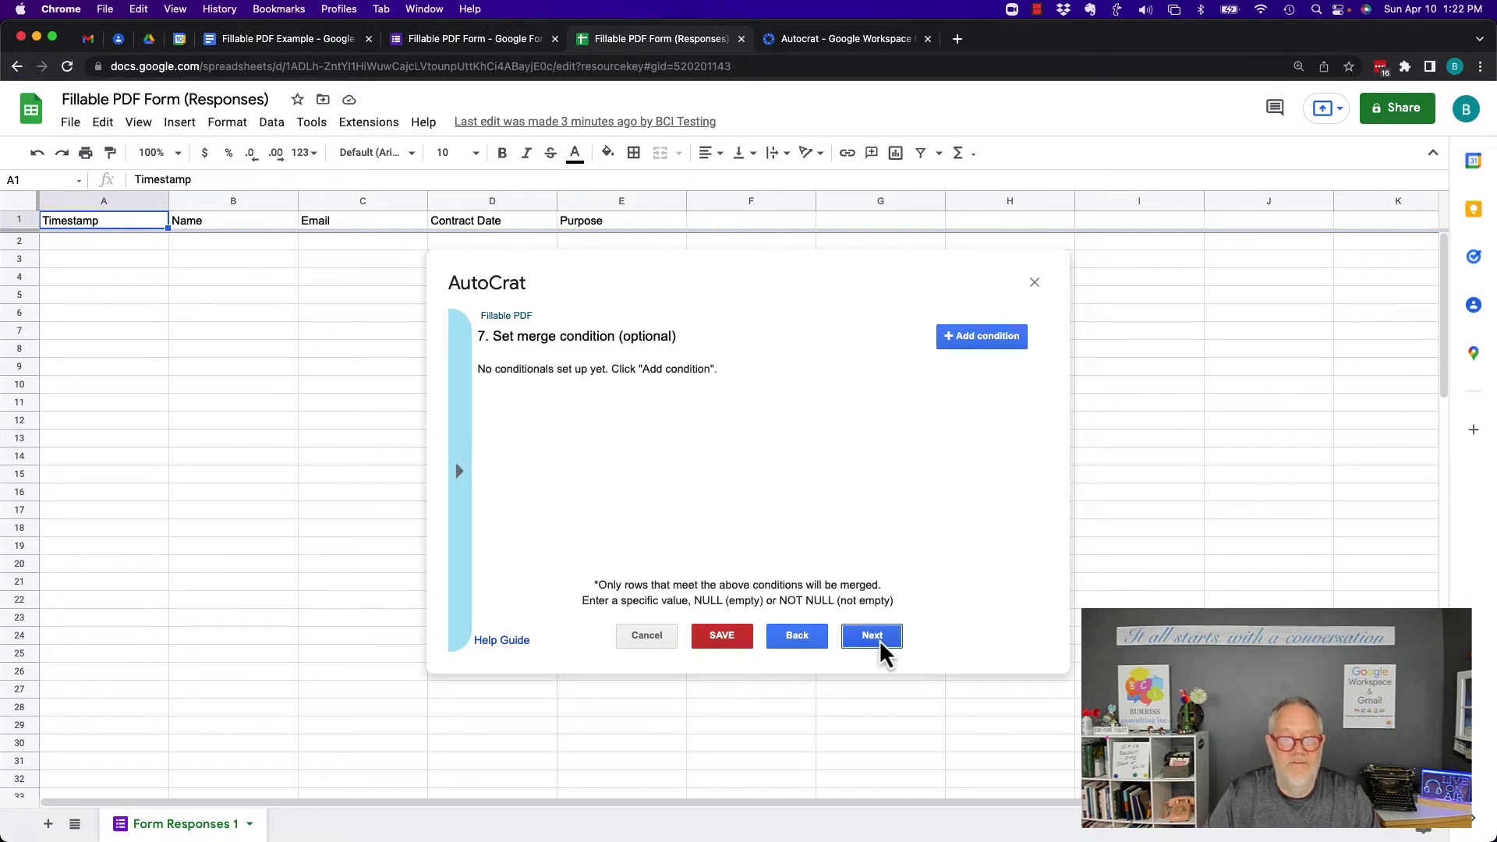
pyautogui.click(958, 341)
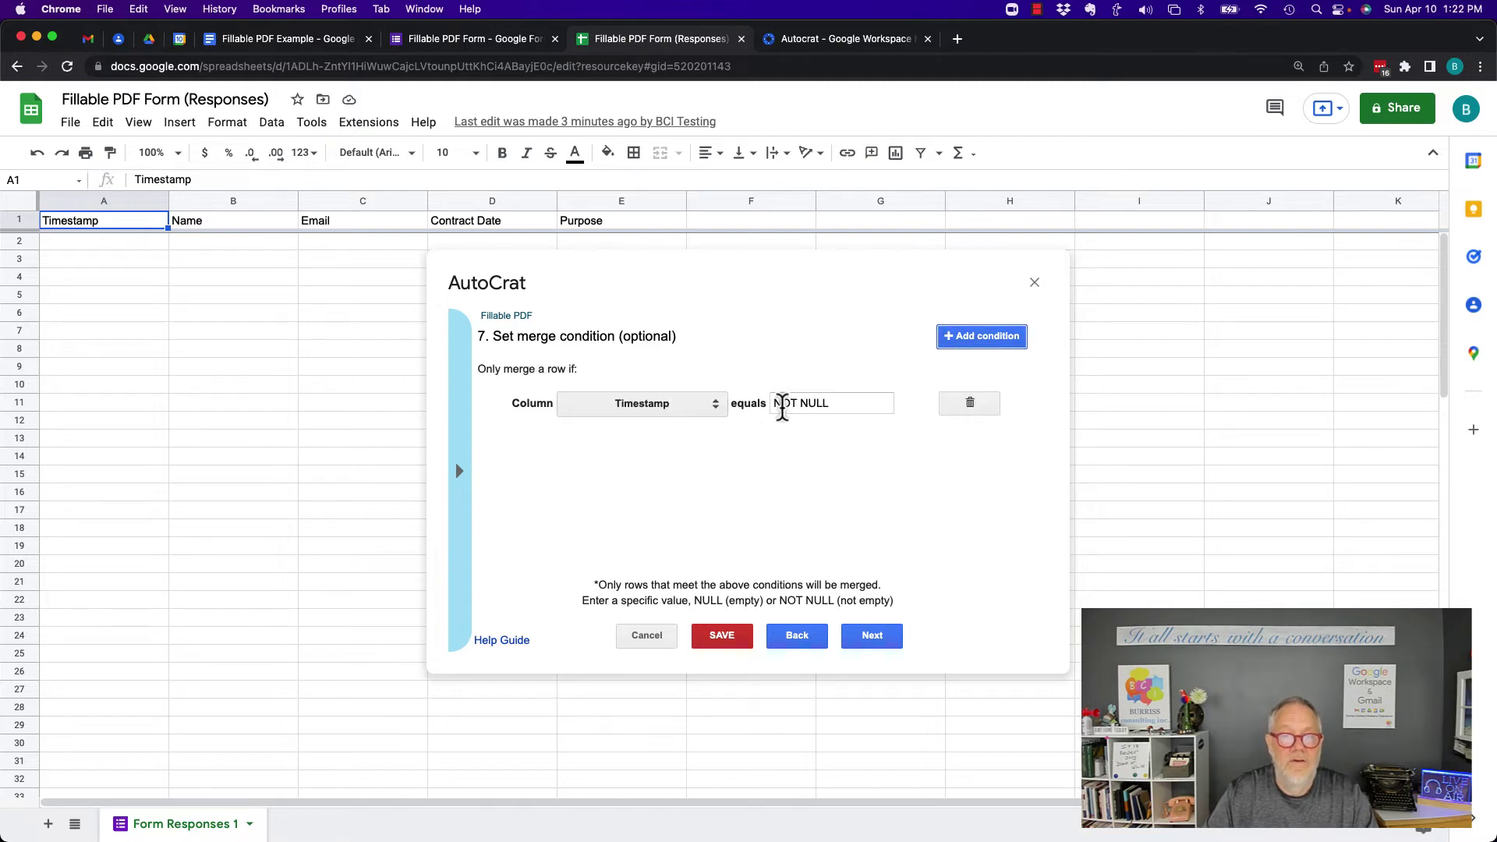
pyautogui.click(716, 406)
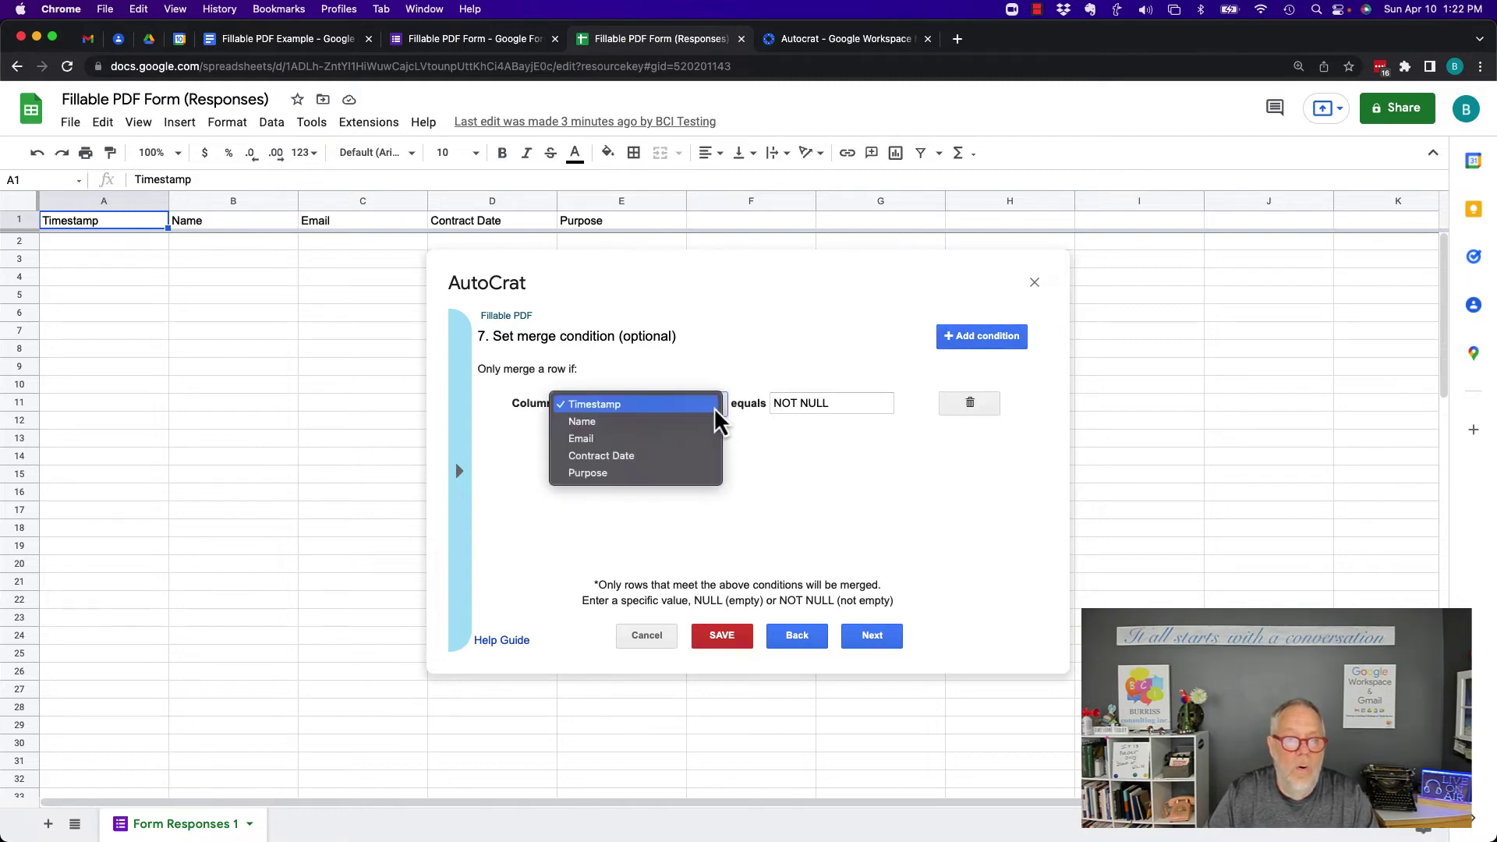
pyautogui.click(607, 461)
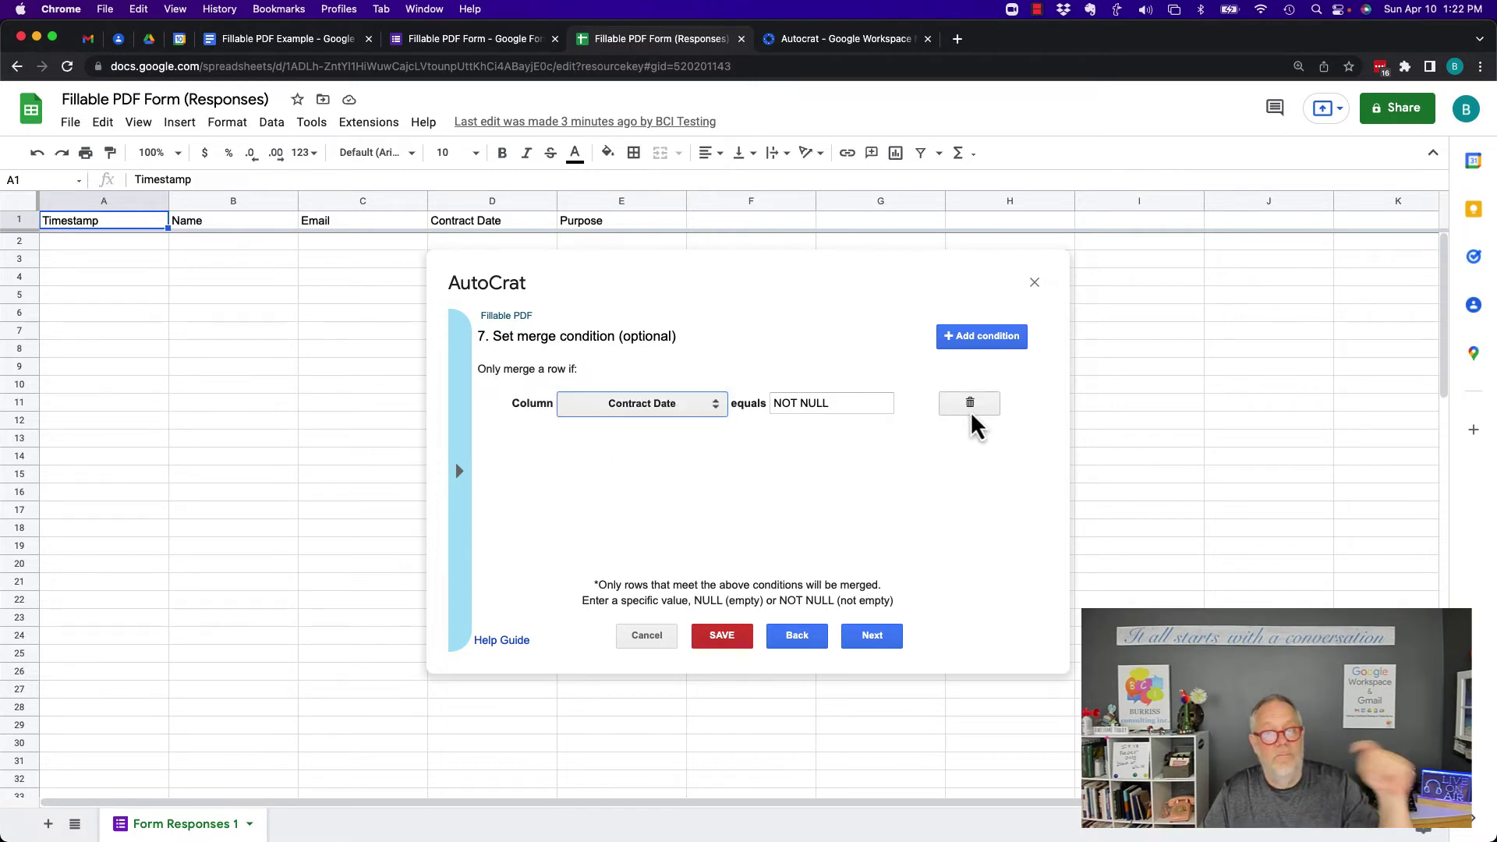
pyautogui.click(872, 637)
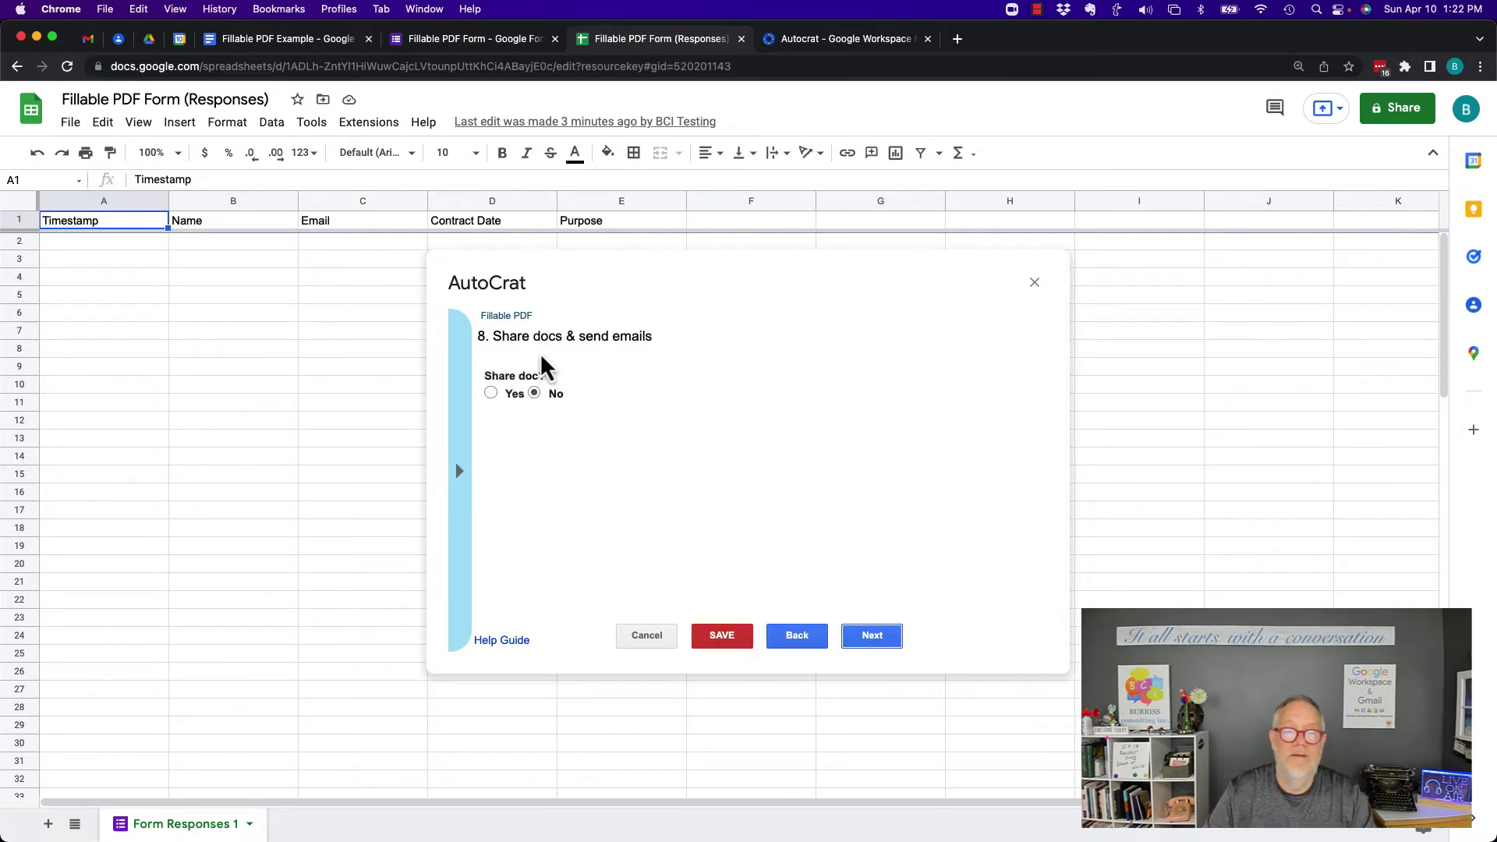
pyautogui.click(873, 637)
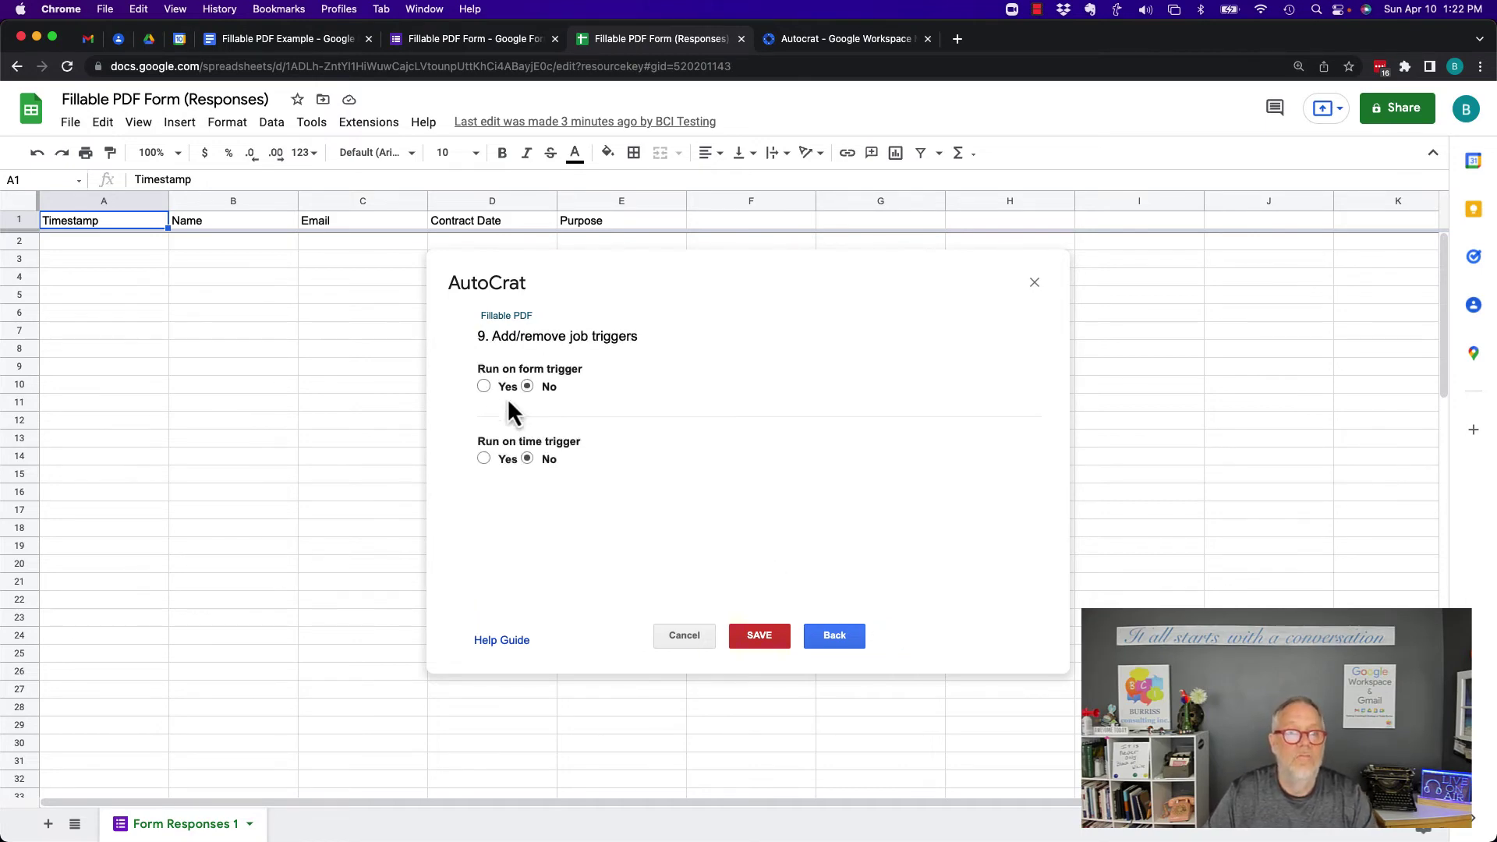
# Enable Run on form trigger, confirm project triggers, and save the Fillable PDF job
pyautogui.click(484, 388)
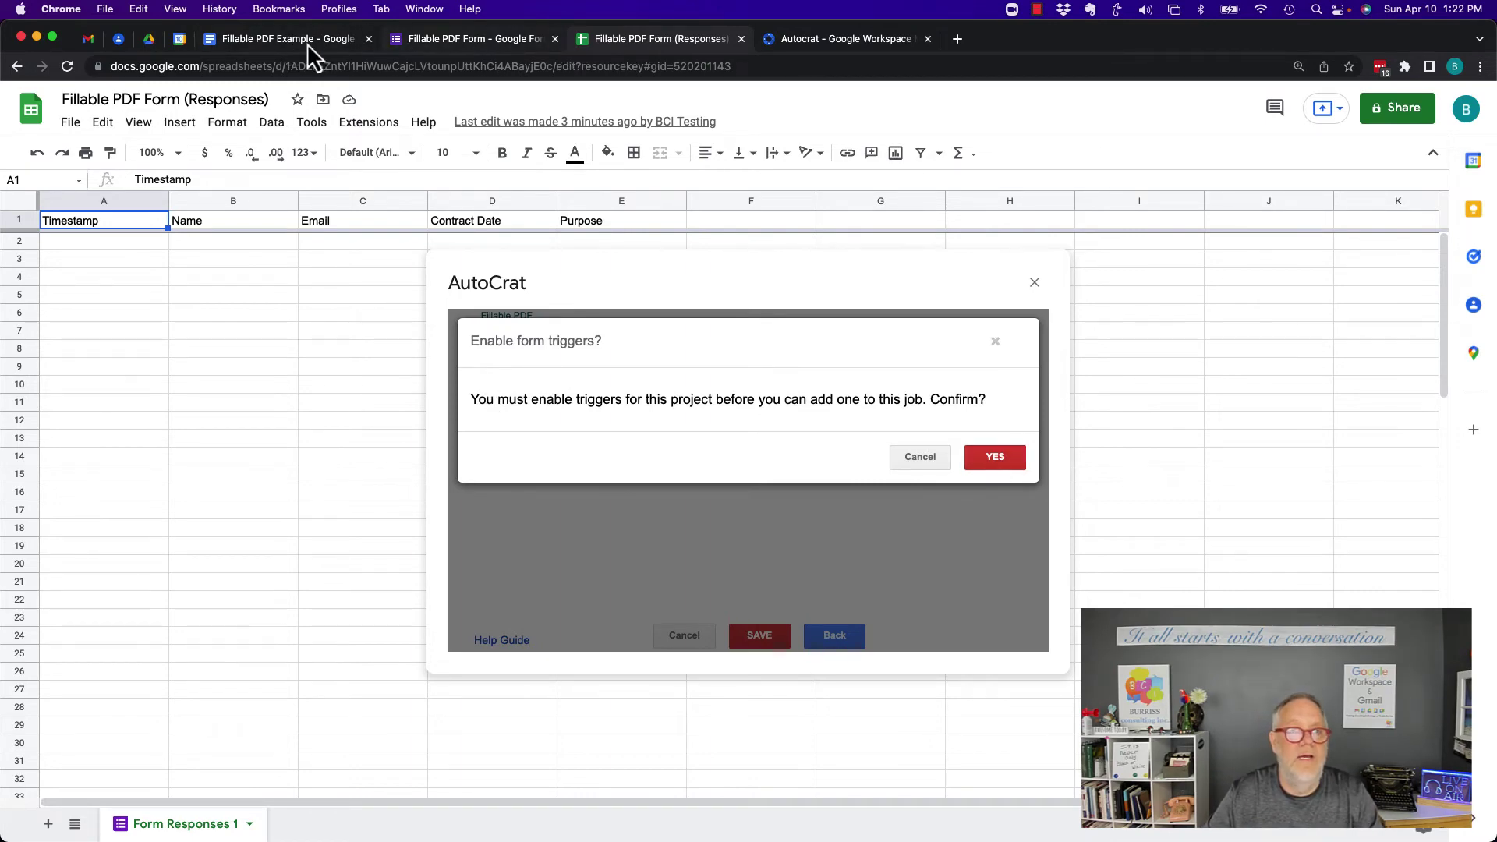
pyautogui.click(270, 41)
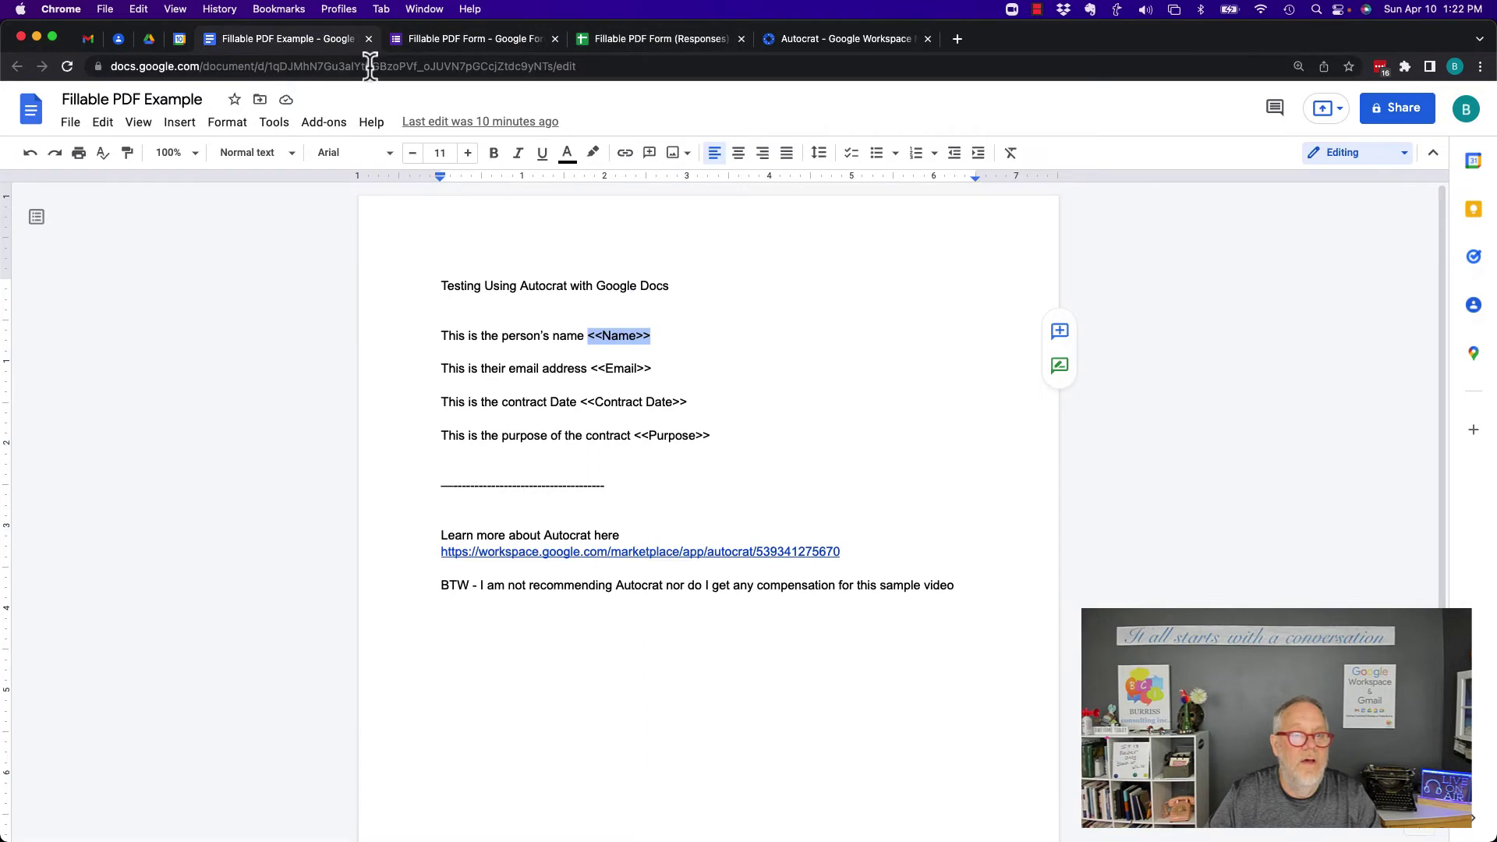
pyautogui.click(647, 41)
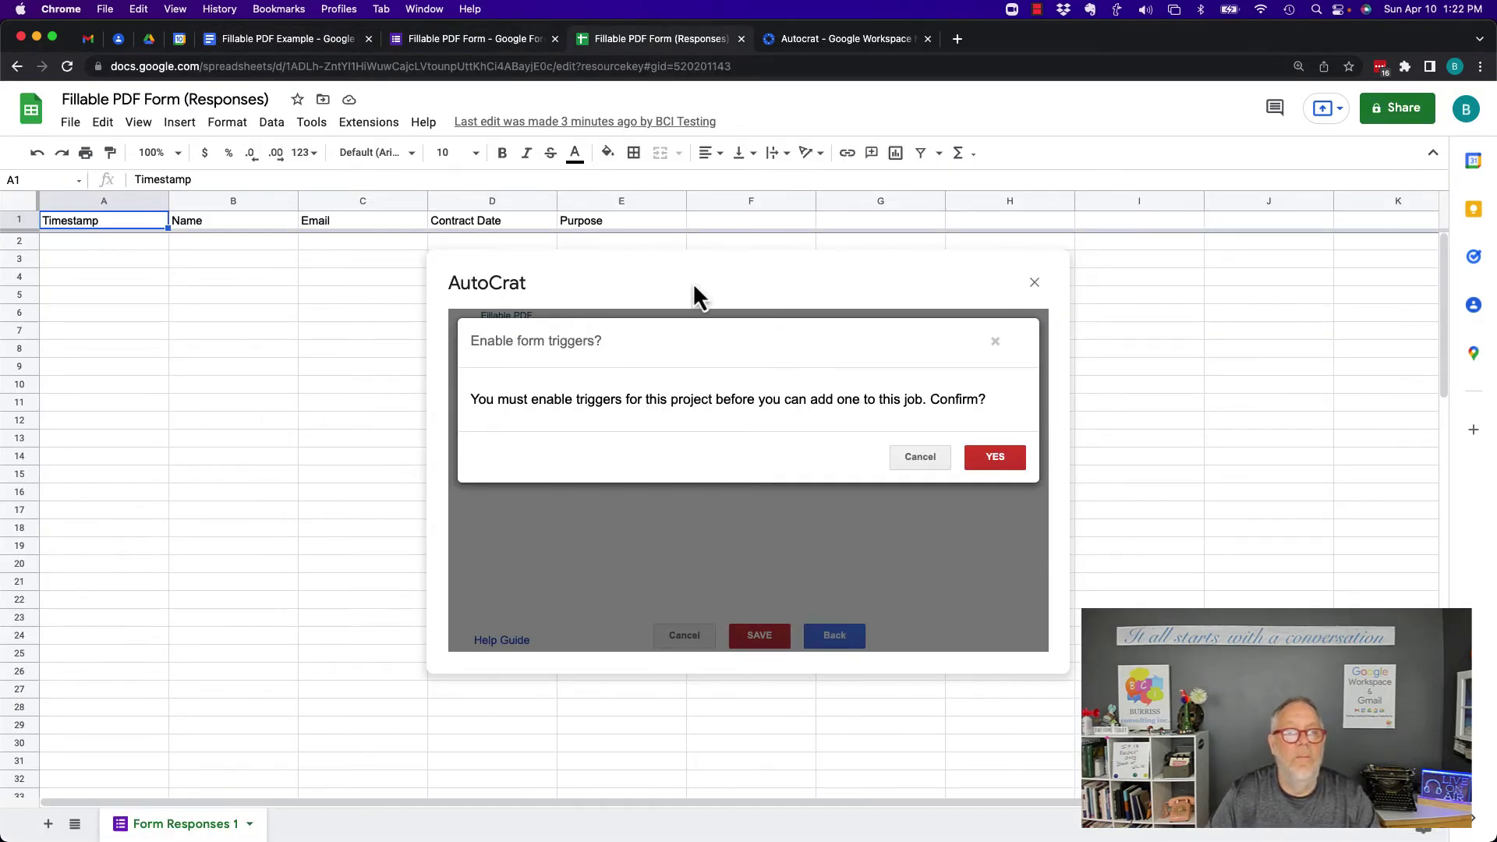
pyautogui.click(994, 459)
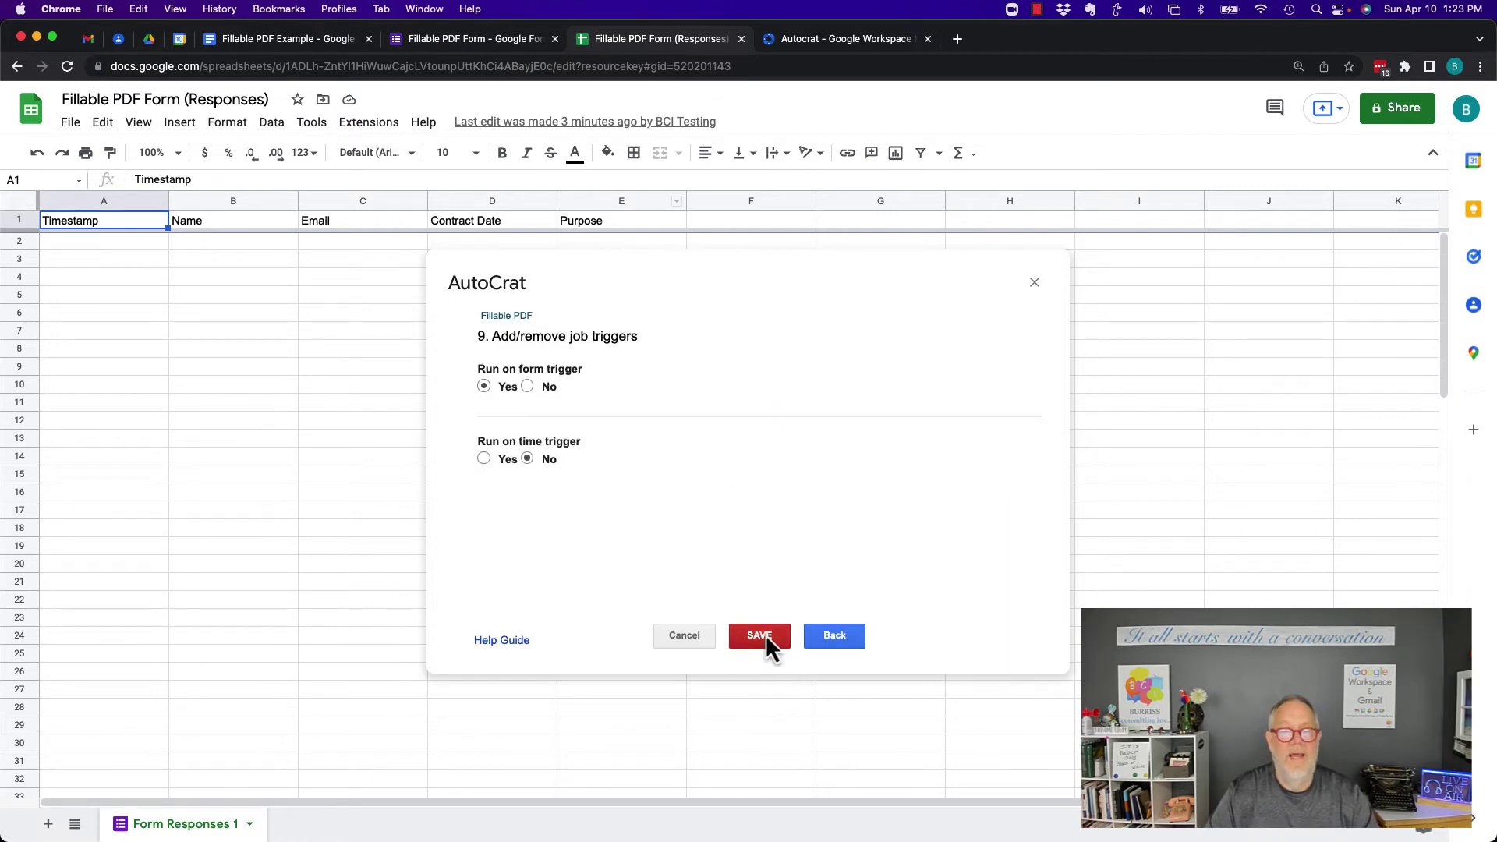
pyautogui.click(764, 635)
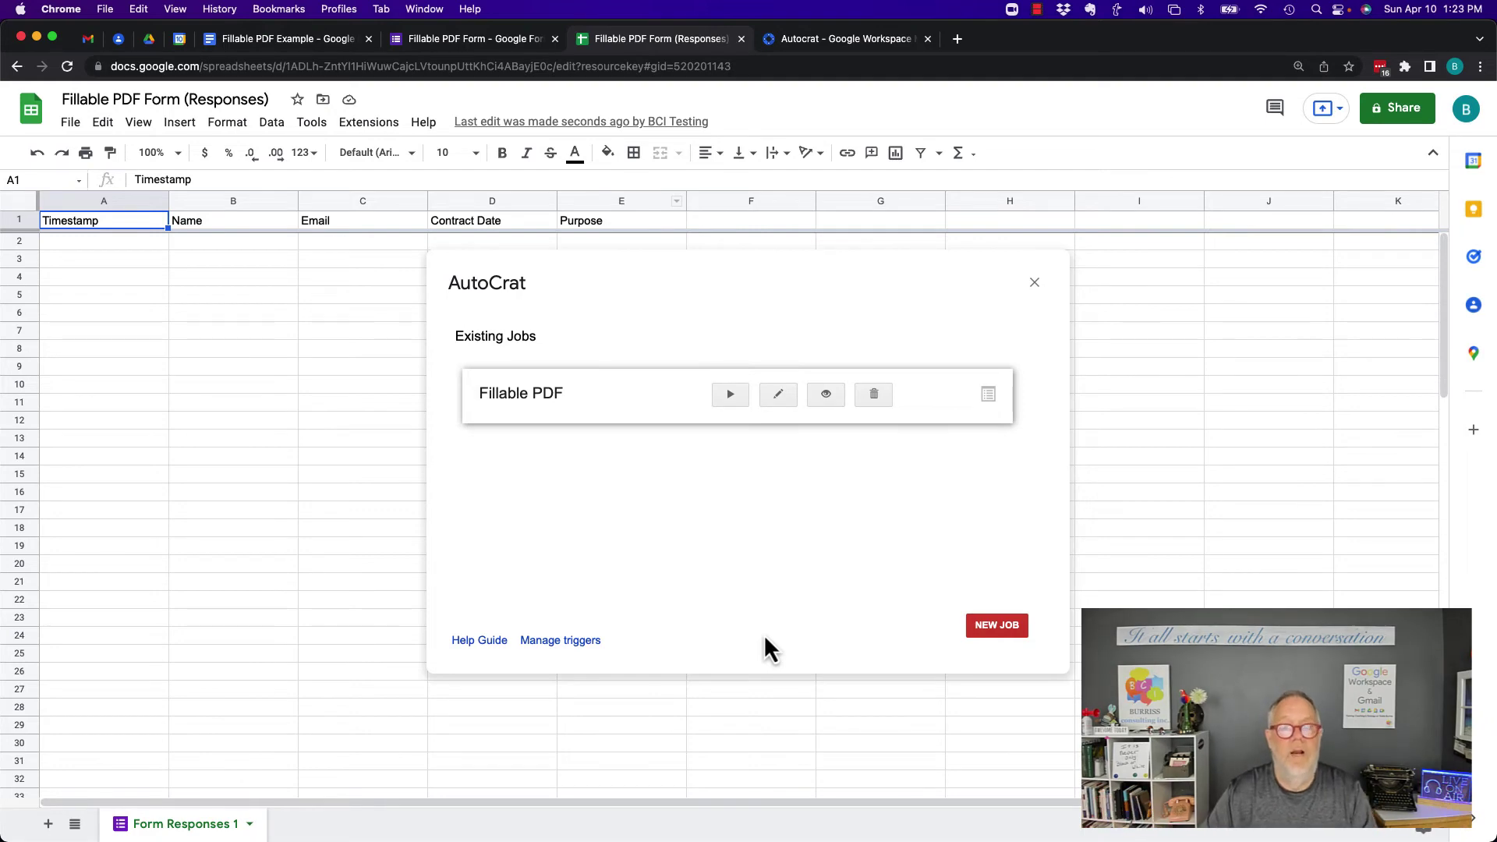
# Close the AutoCrat Existing Jobs window to reveal the empty Fillable PDF Form (Responses) sheet
pyautogui.click(1034, 283)
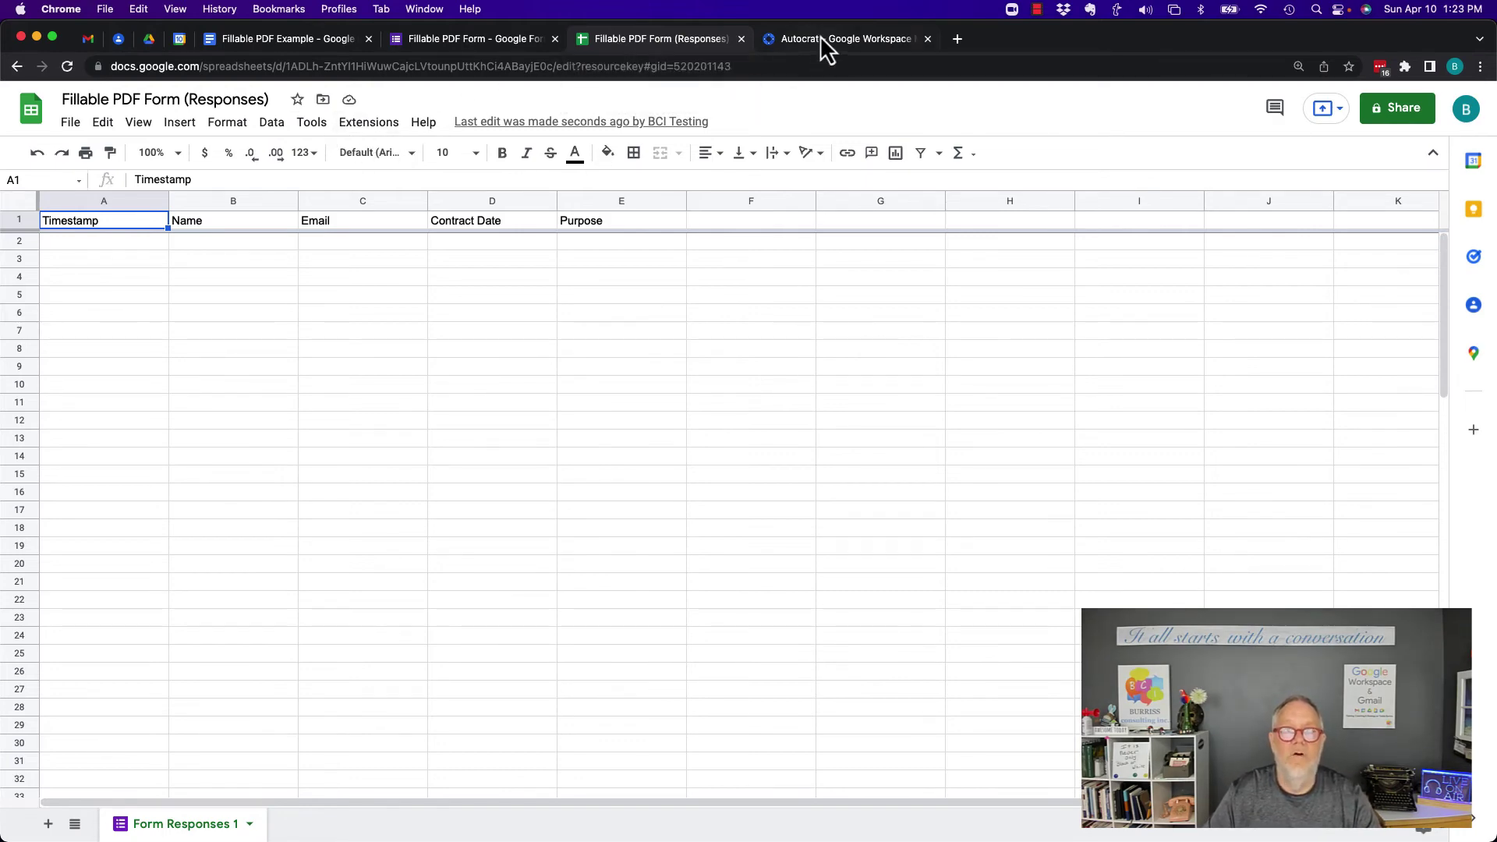
# Preview the Fillable PDF Form and enter the respondent's name and e-mail address
pyautogui.click(452, 39)
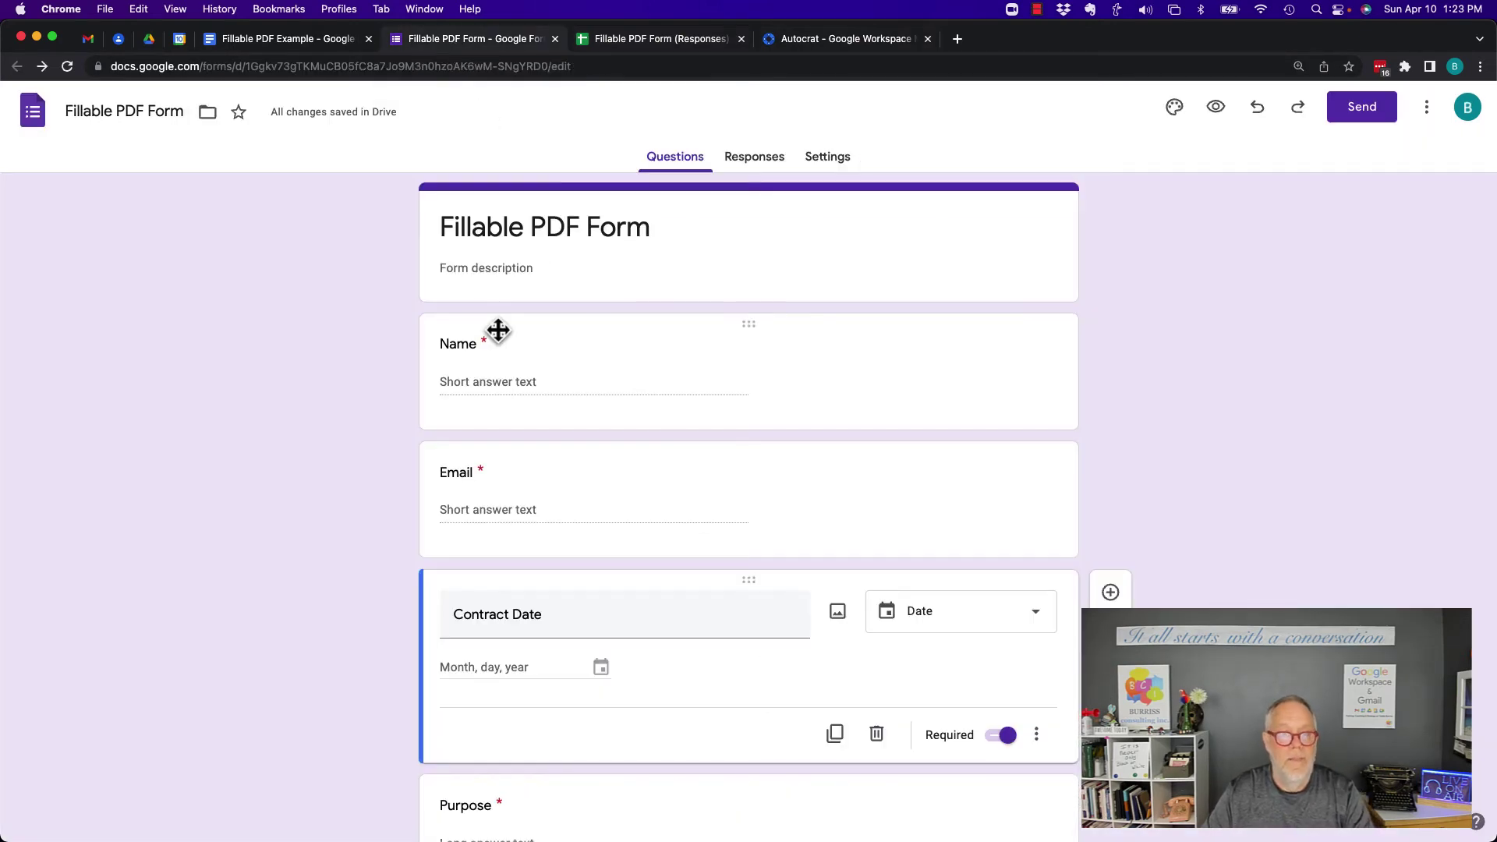
pyautogui.click(1214, 107)
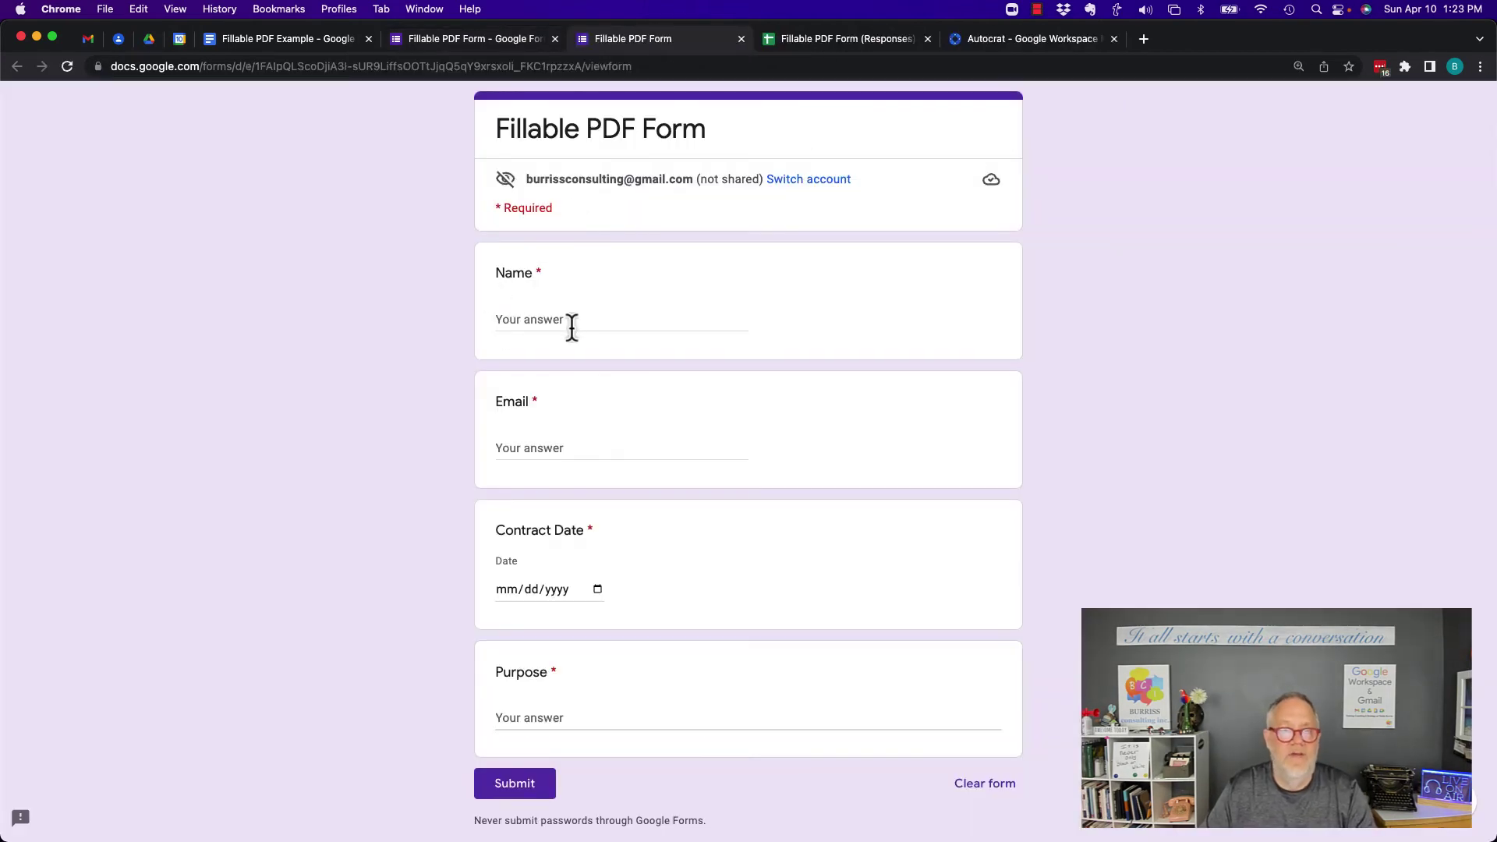
pyautogui.click(572, 323)
pyautogui.press('Tab')
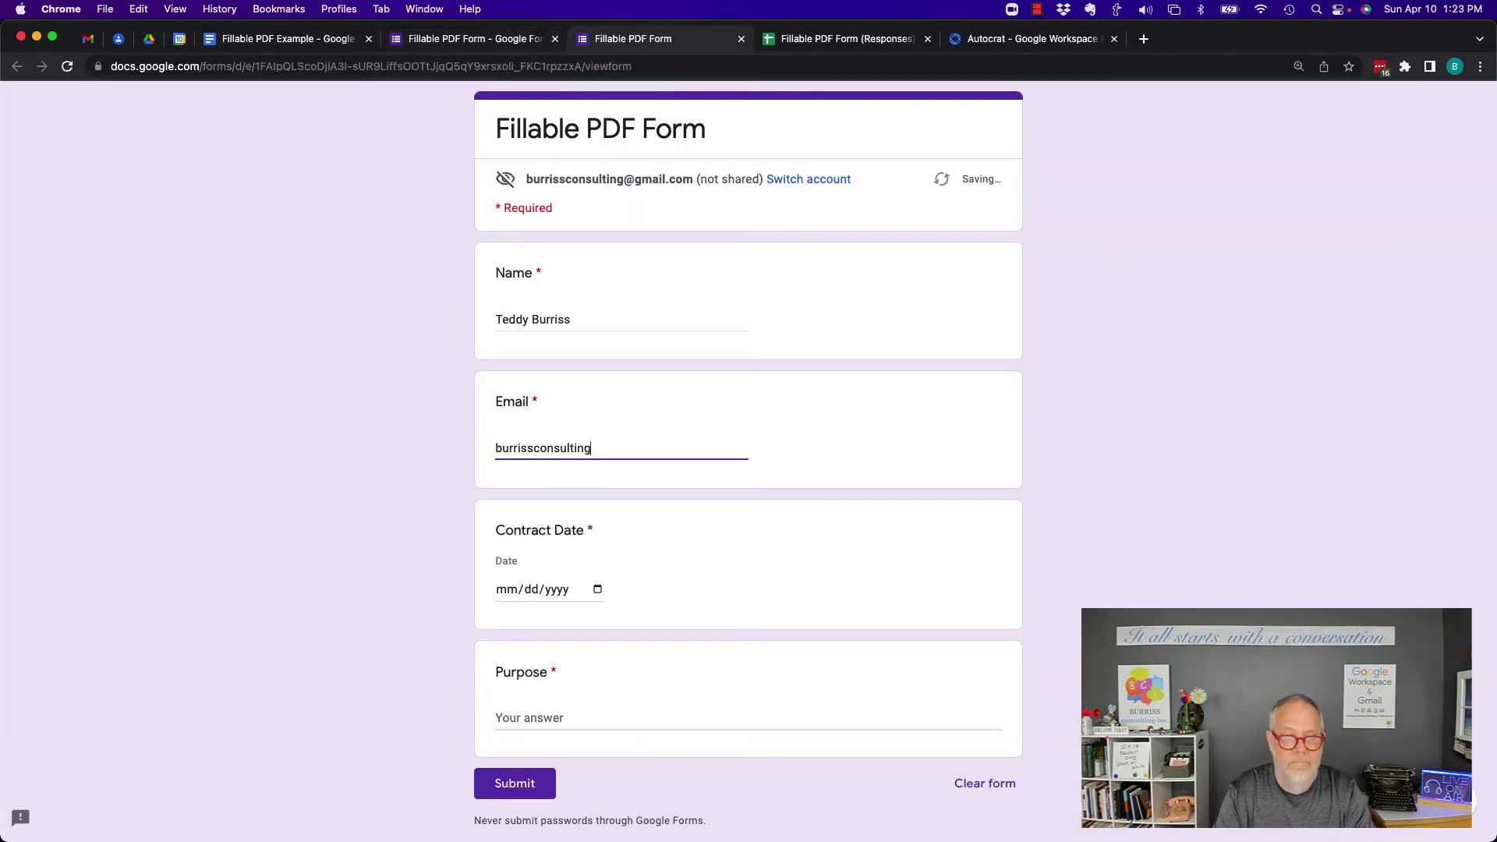
# Enter contract date 04/10/2022 and Purpose 'This is a big test -' plus pasted lorem ipsum, then submit
pyautogui.press('Tab')
pyautogui.write('04102022')
pyautogui.press('Tab')
pyautogui.write('This is a big test -')
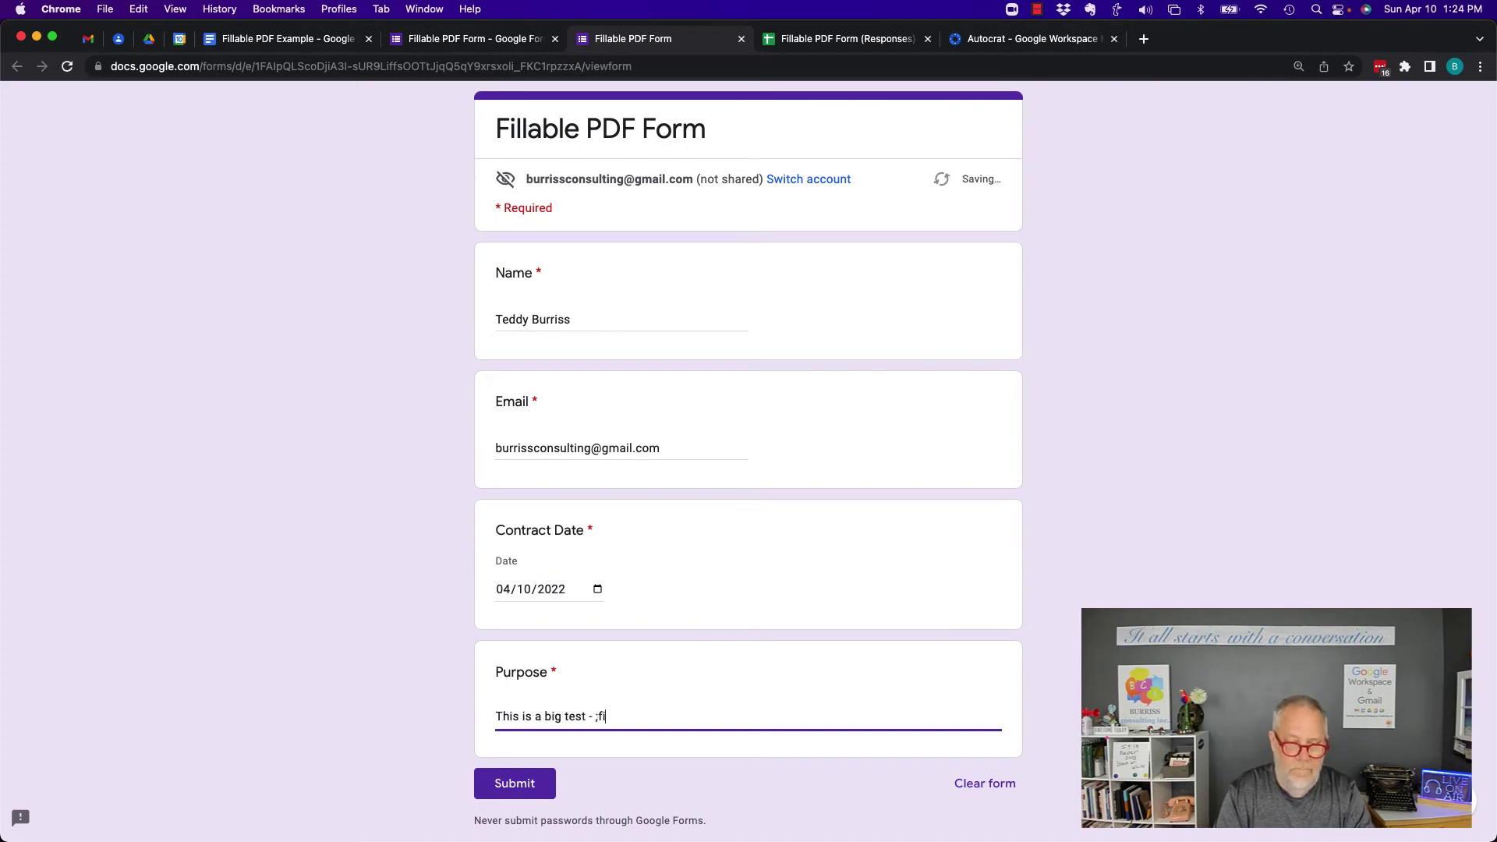
pyautogui.write('"Lorem ipsum dolor sit amet, consectetur adipiscing elit, sed do eiusmod tempor incididunt ut labore et dolore magna aliqua. Ut enim ad minim veniam, quis nostrud exercitation ullamco laboris nisi ut aliquip ex ea commodo consequat. Duis aute irure dolor in reprehenderit in voluptate velit esse cillum dolore eu fugiat nulla pariatur. Excepteur sint occaecat cupidatat non proident, sunt in culpa qui officia deserunt mollit anim id est laborum." "Lorem ipsum dolor sit amet, consectetur adipiscing elit, sed do eiusmod tempor incididunt ut labore et dolore magna aliqua. Ut enim ad minim veniam, quis nostrud exercitation ullamco laboris nisi ut aliquip ex ea commodo consequat. Duis aute irure dolor in reprehenderit in voluptate velit esse cillum dolore eu fugiat nulla pariatur. Excepteur sint occaecat cupidatat non proident, sunt in culpa qui officia deserunt mollit anim id est laborum."')
pyautogui.scroll(-3, 657, 189)
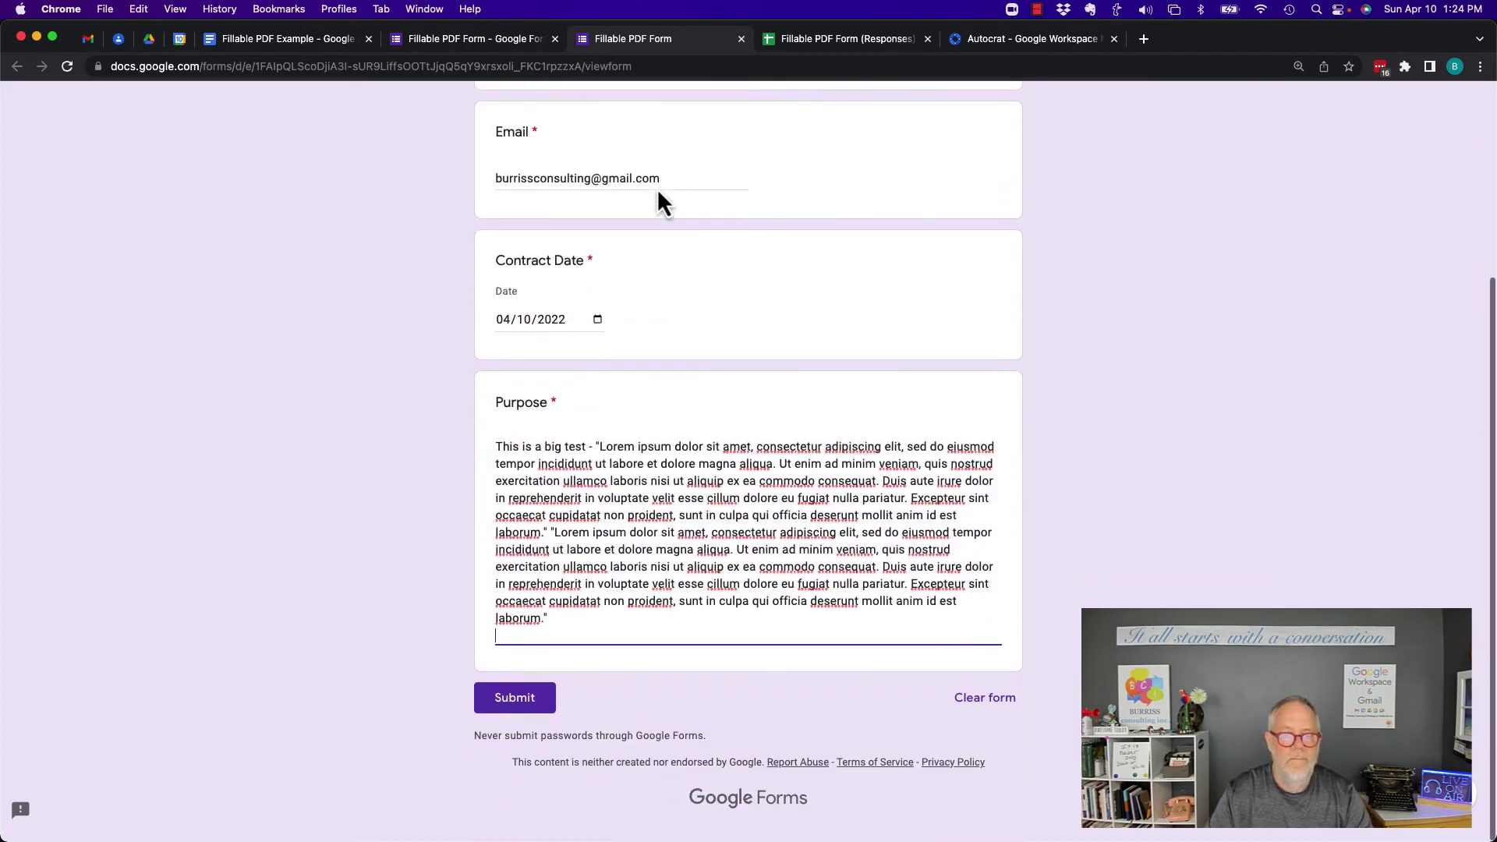
pyautogui.click(533, 711)
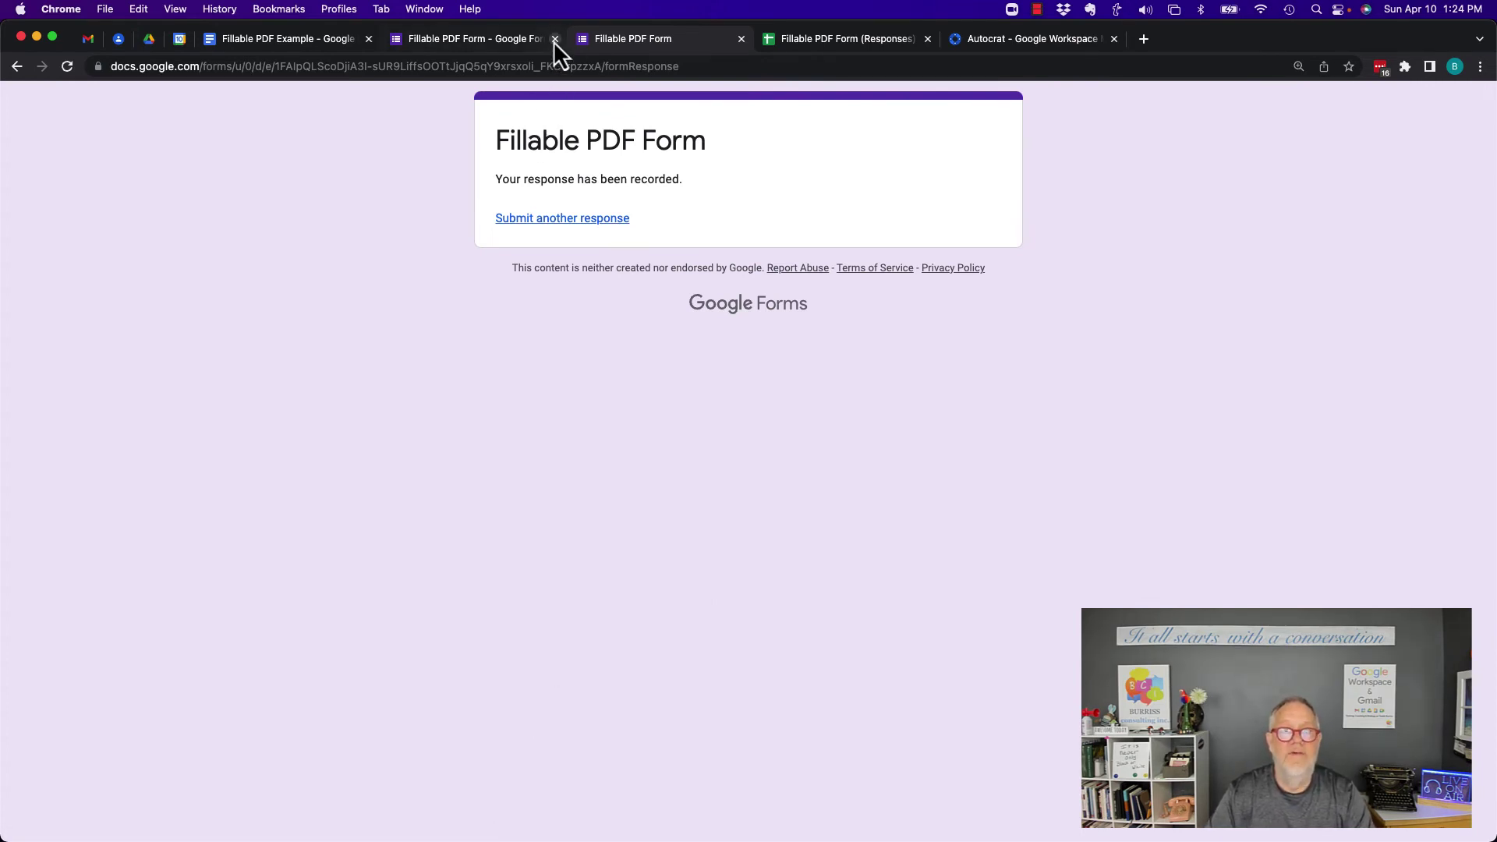
# Check the new response row's merged-document link and status, then go to the Google Docs stuff Drive folder
pyautogui.click(742, 39)
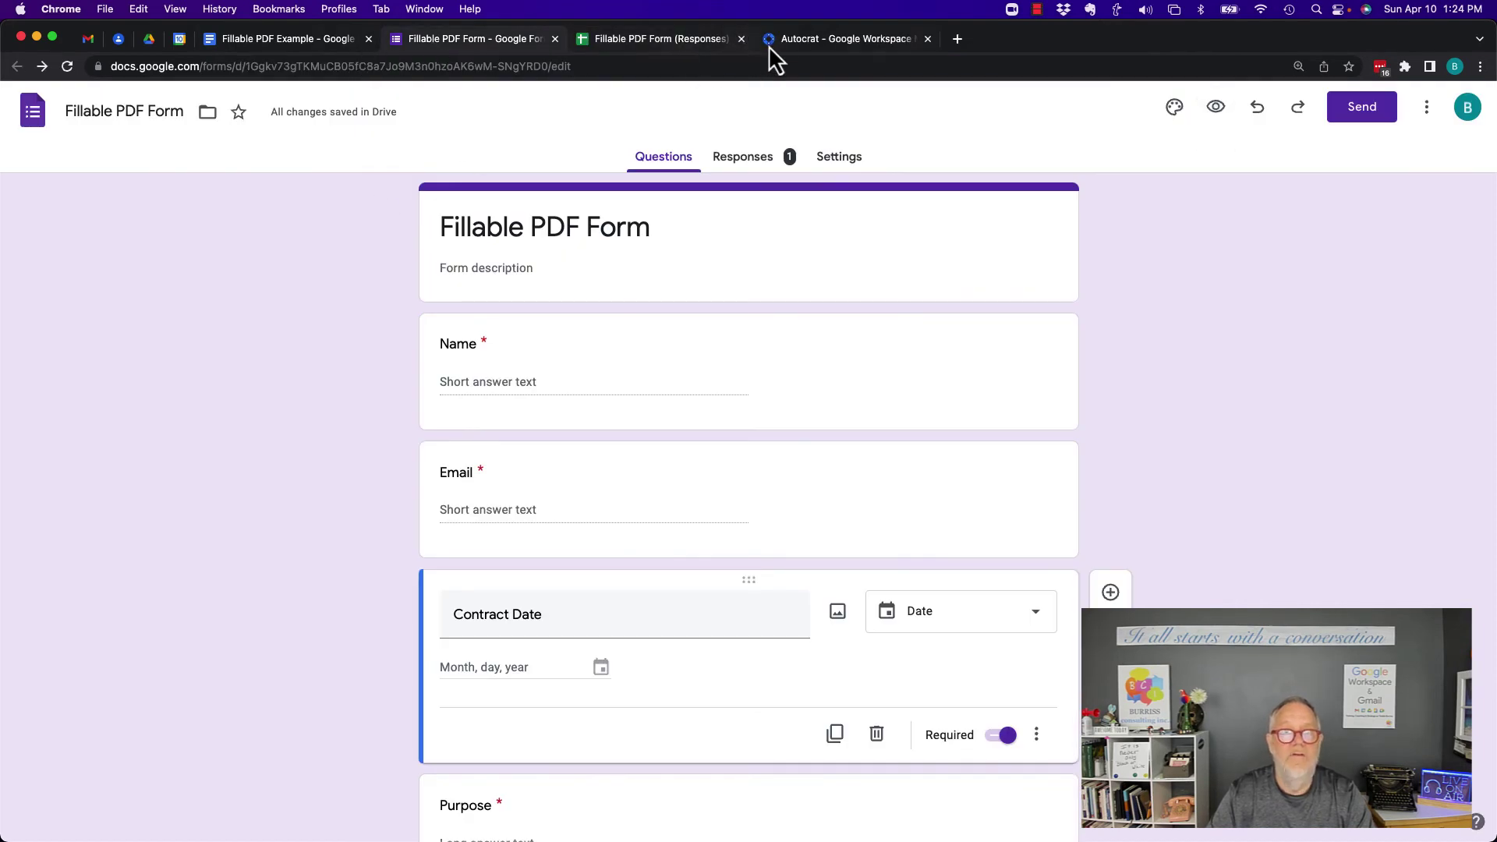
pyautogui.click(618, 47)
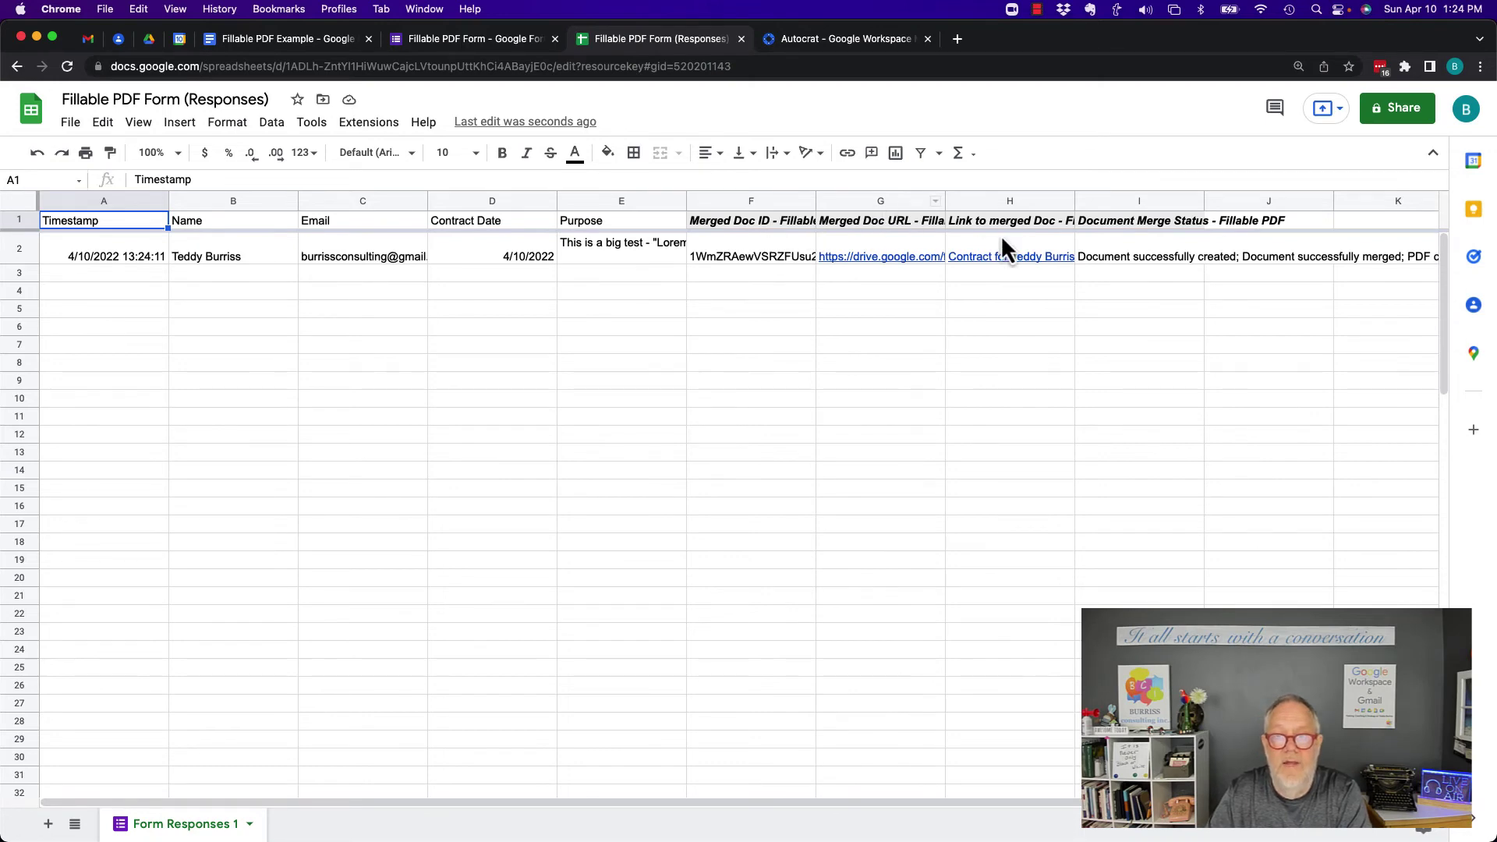
pyautogui.click(148, 45)
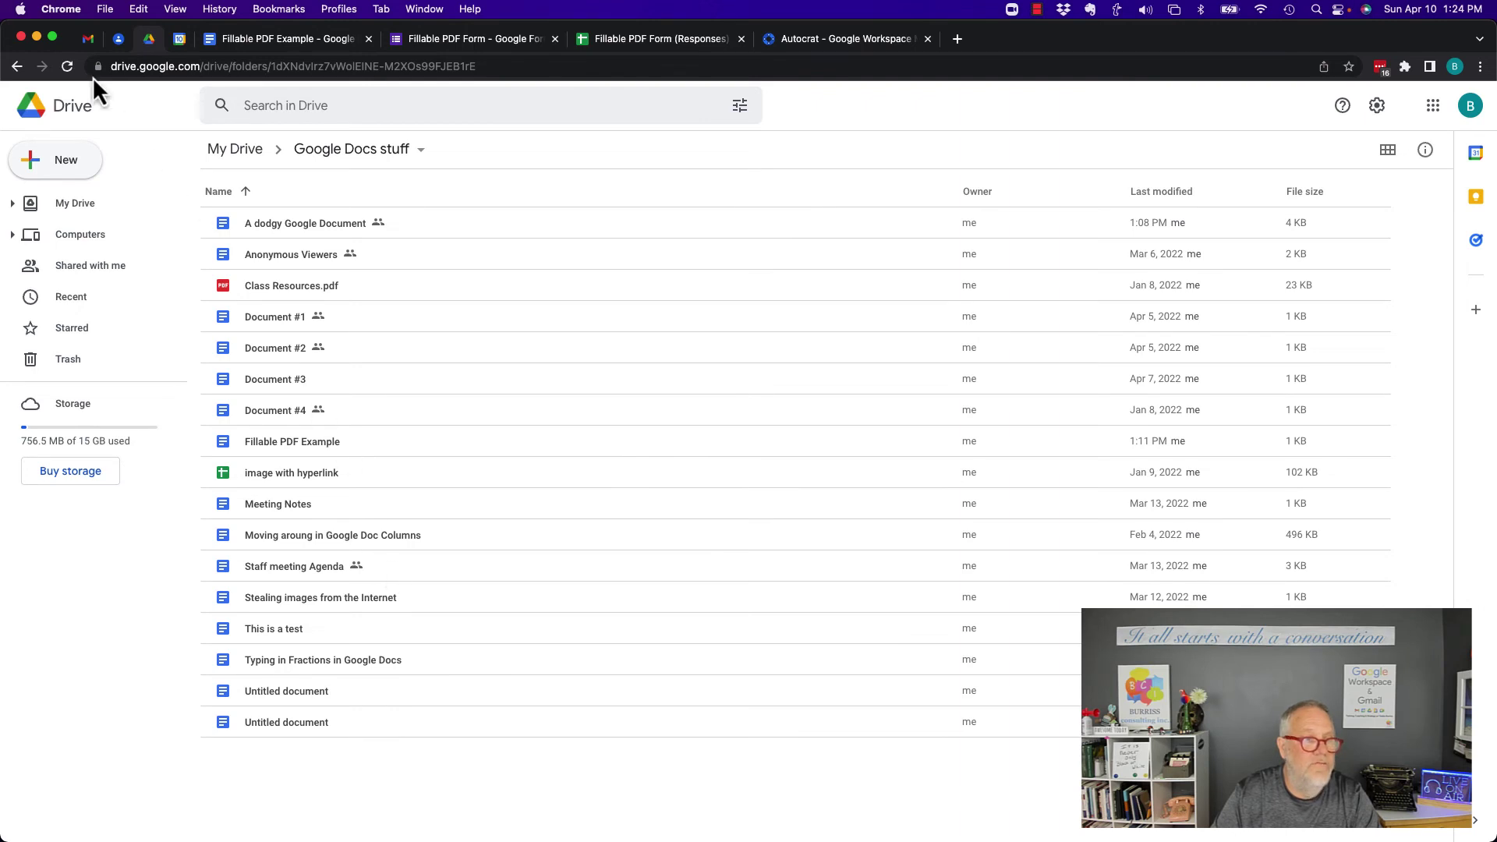
# Reload the Drive folder and preview the new Contract PDF dated 4/10/2022
pyautogui.click(67, 71)
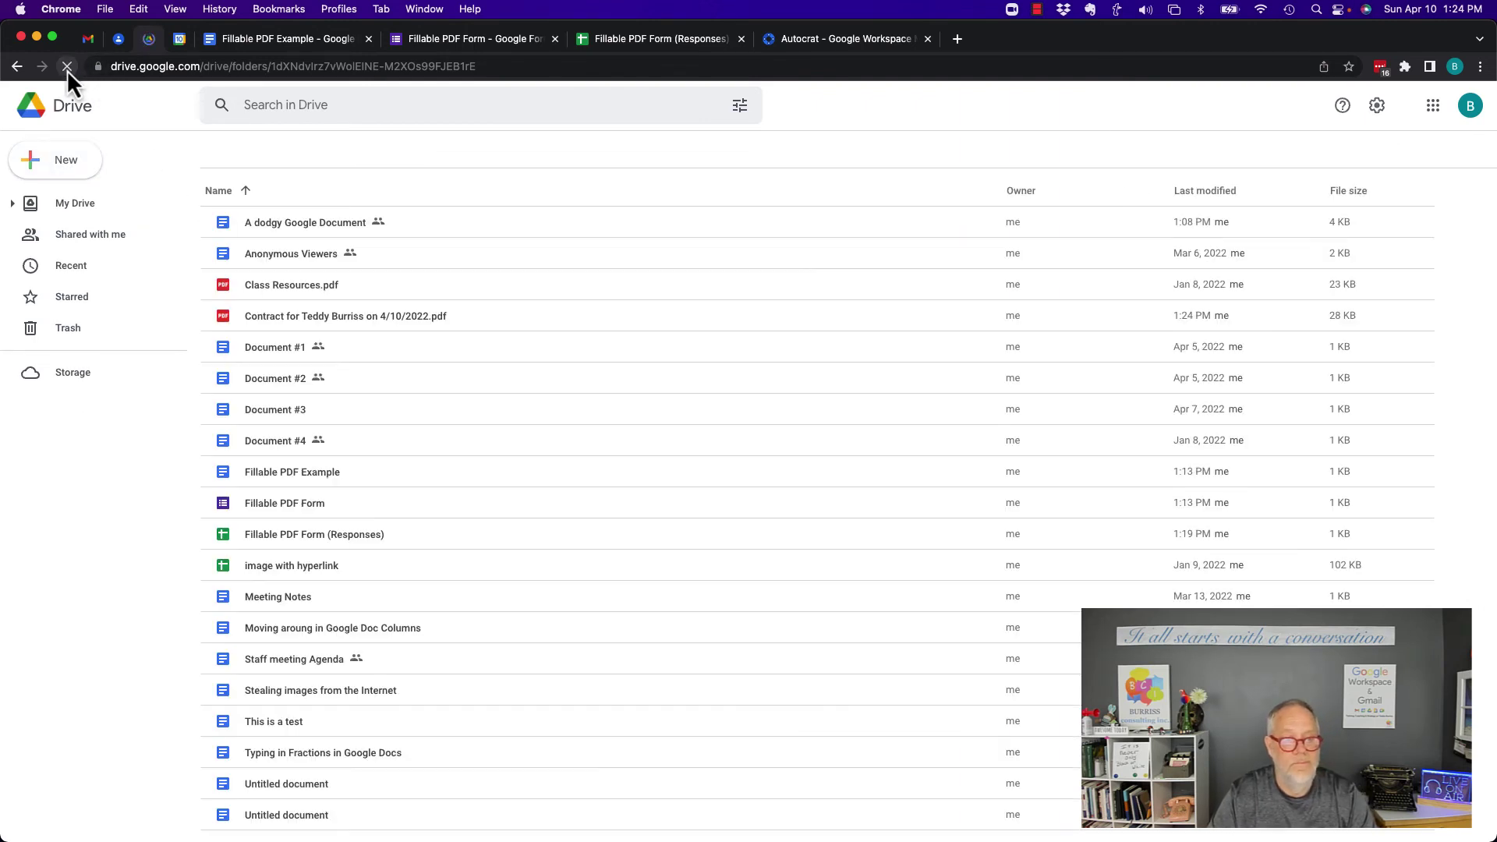
pyautogui.click(302, 318)
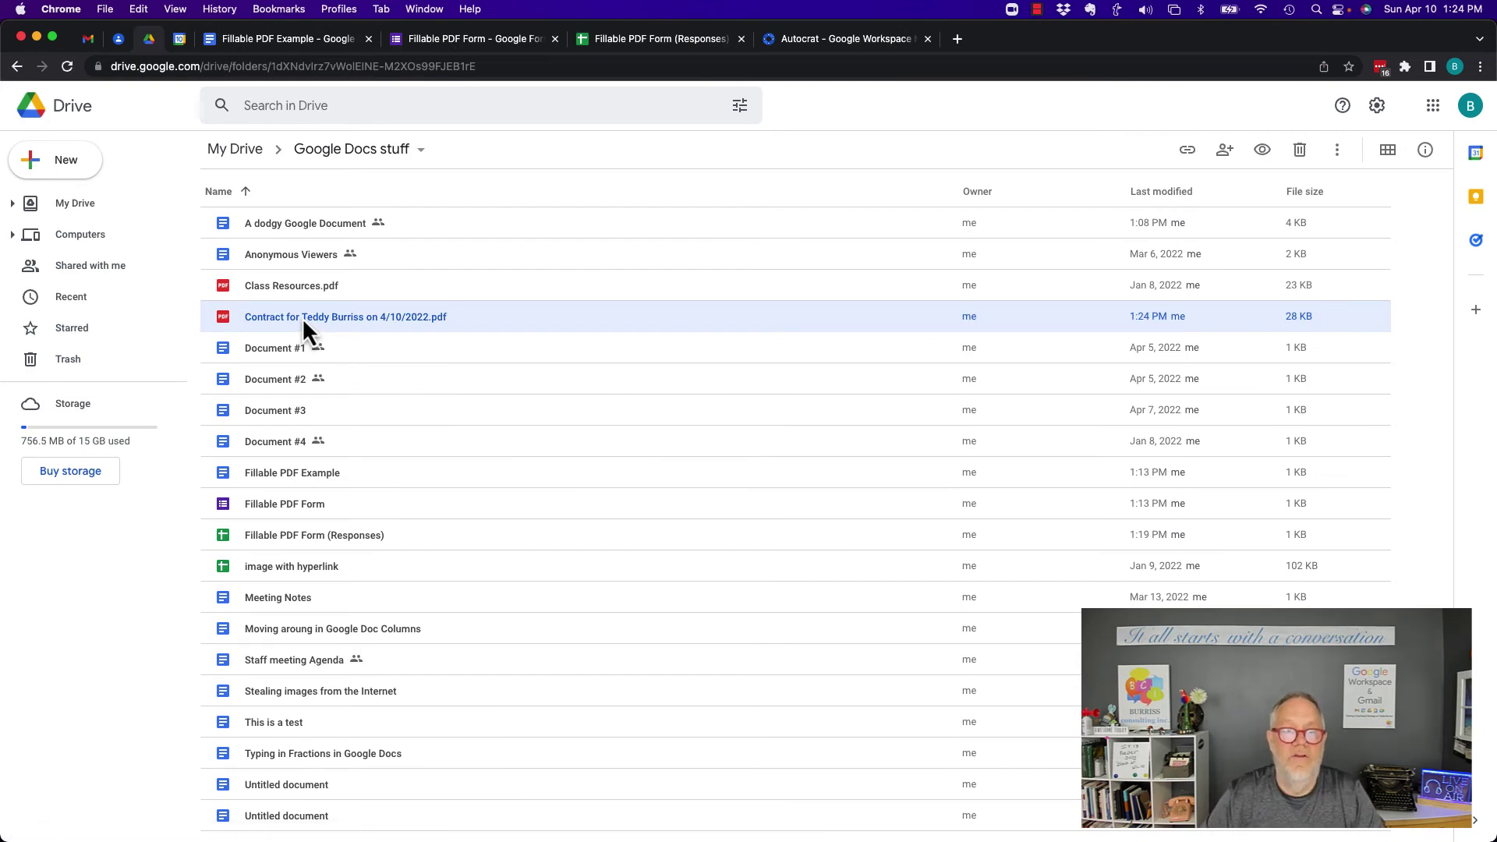
pyautogui.doubleClick(302, 317)
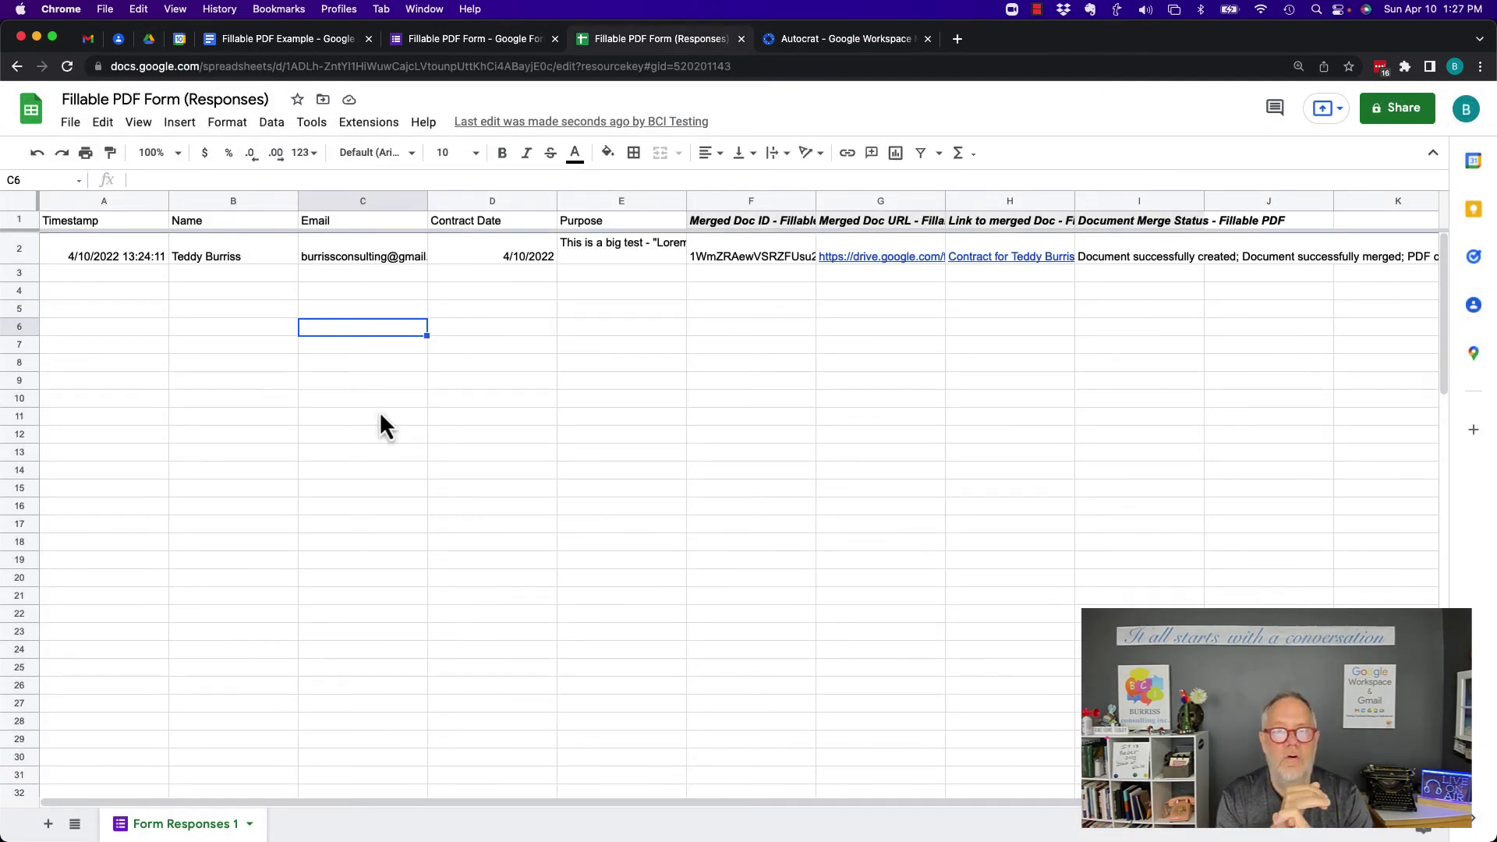
# Highlight the <<Name>> placeholder in the Fillable PDF Example template
pyautogui.click(248, 42)
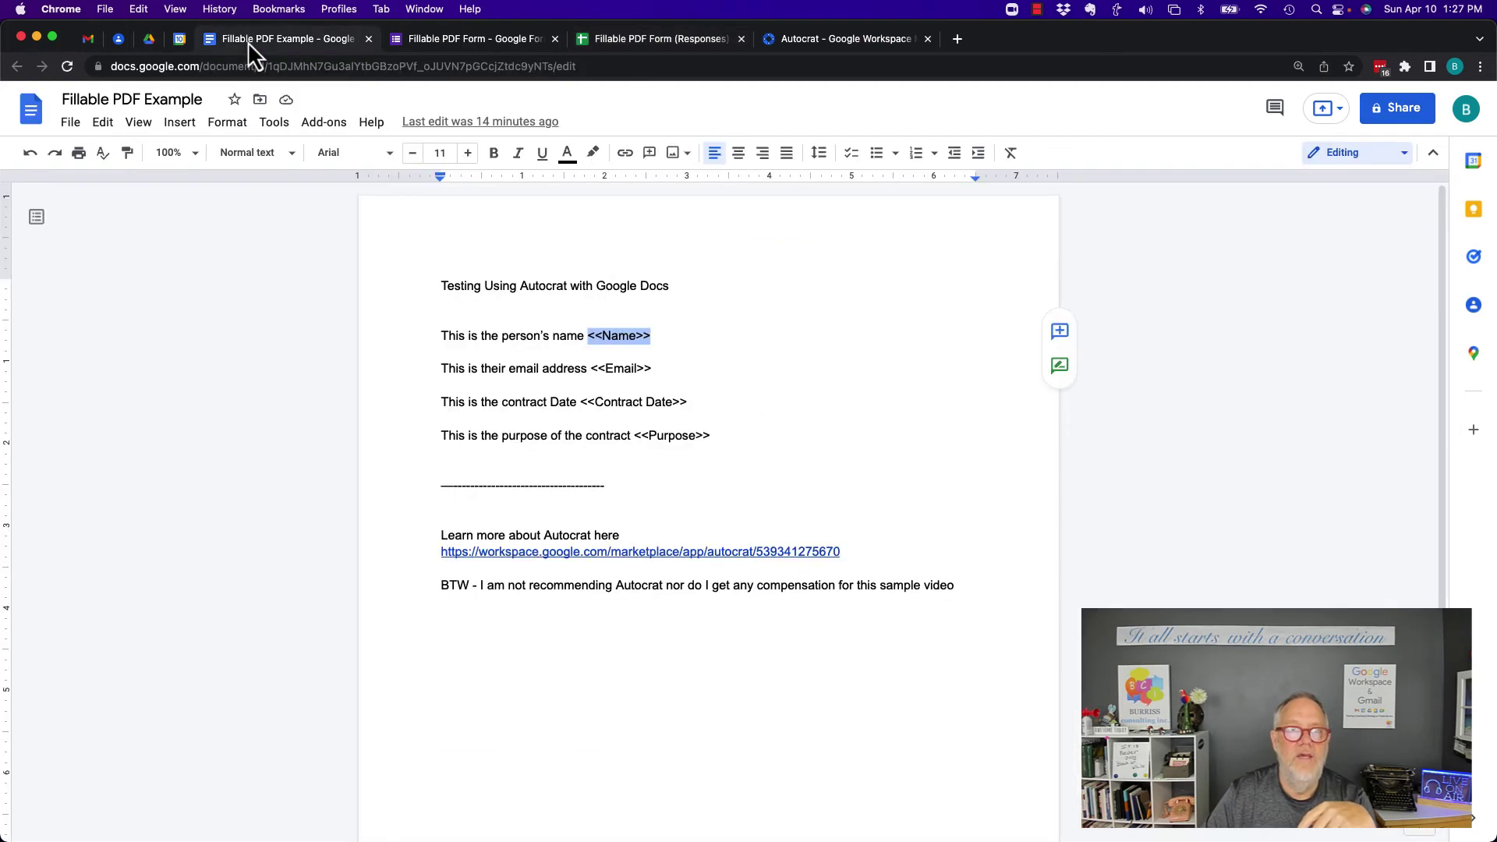
pyautogui.click(587, 337)
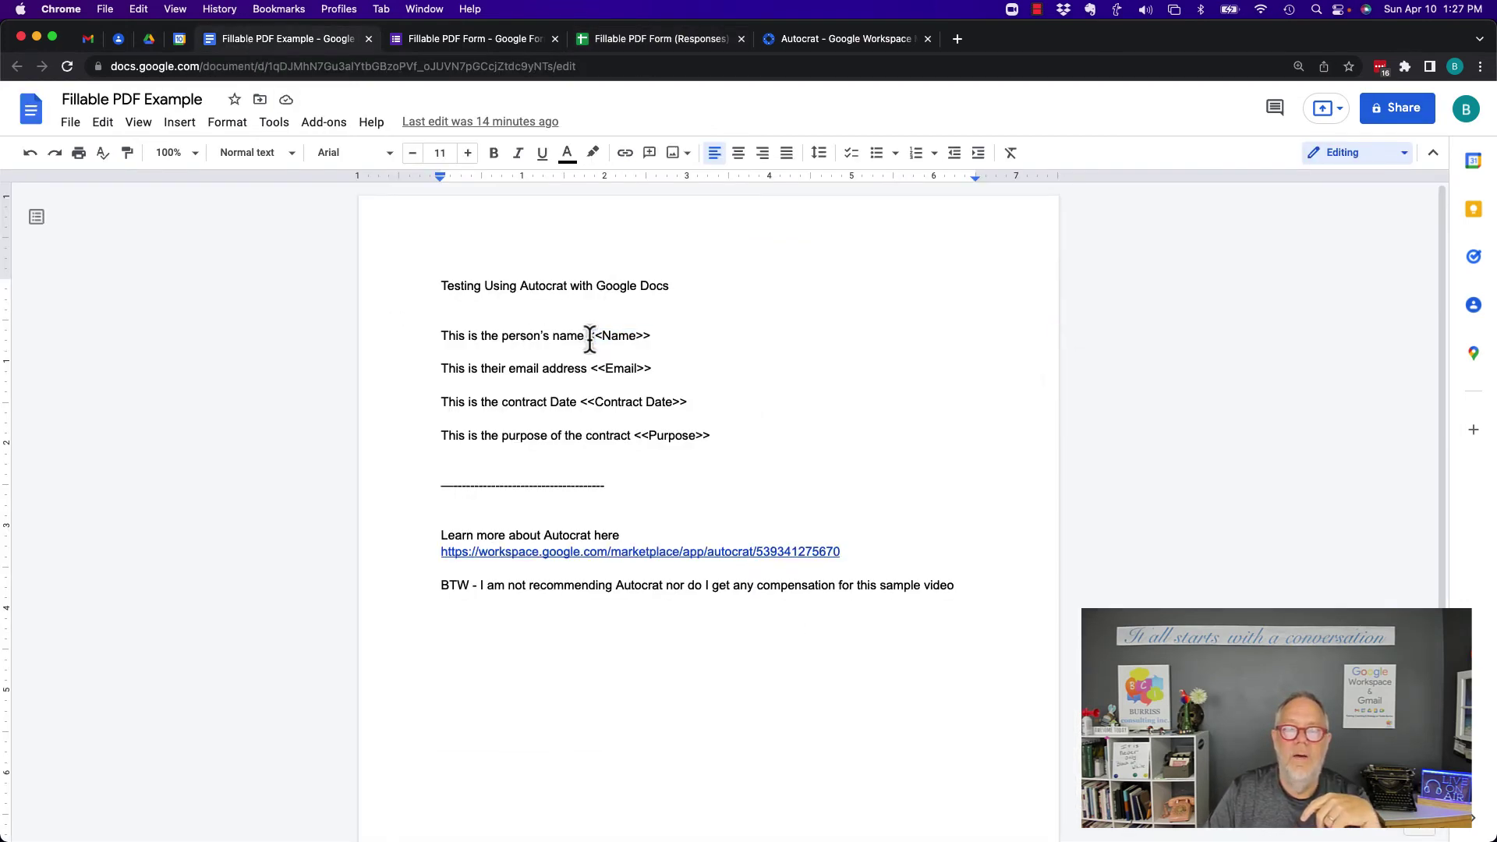
pyautogui.moveTo(586, 337); pyautogui.dragTo(661, 337)
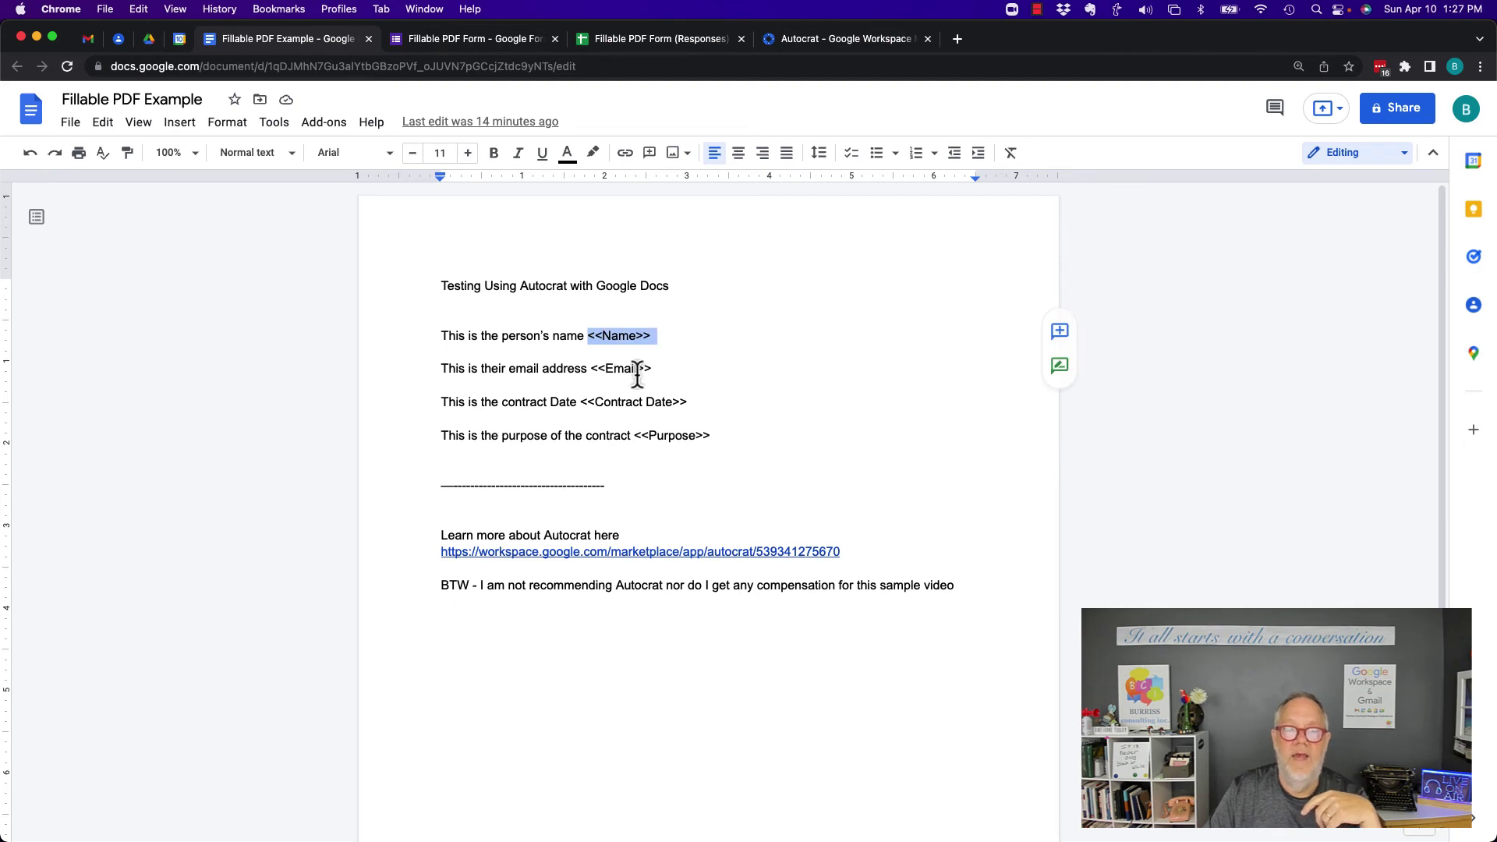
# Verify the Fillable PDF Form shows 1 response, then return to the Fillable PDF Form (Responses) spreadsheet
pyautogui.click(462, 43)
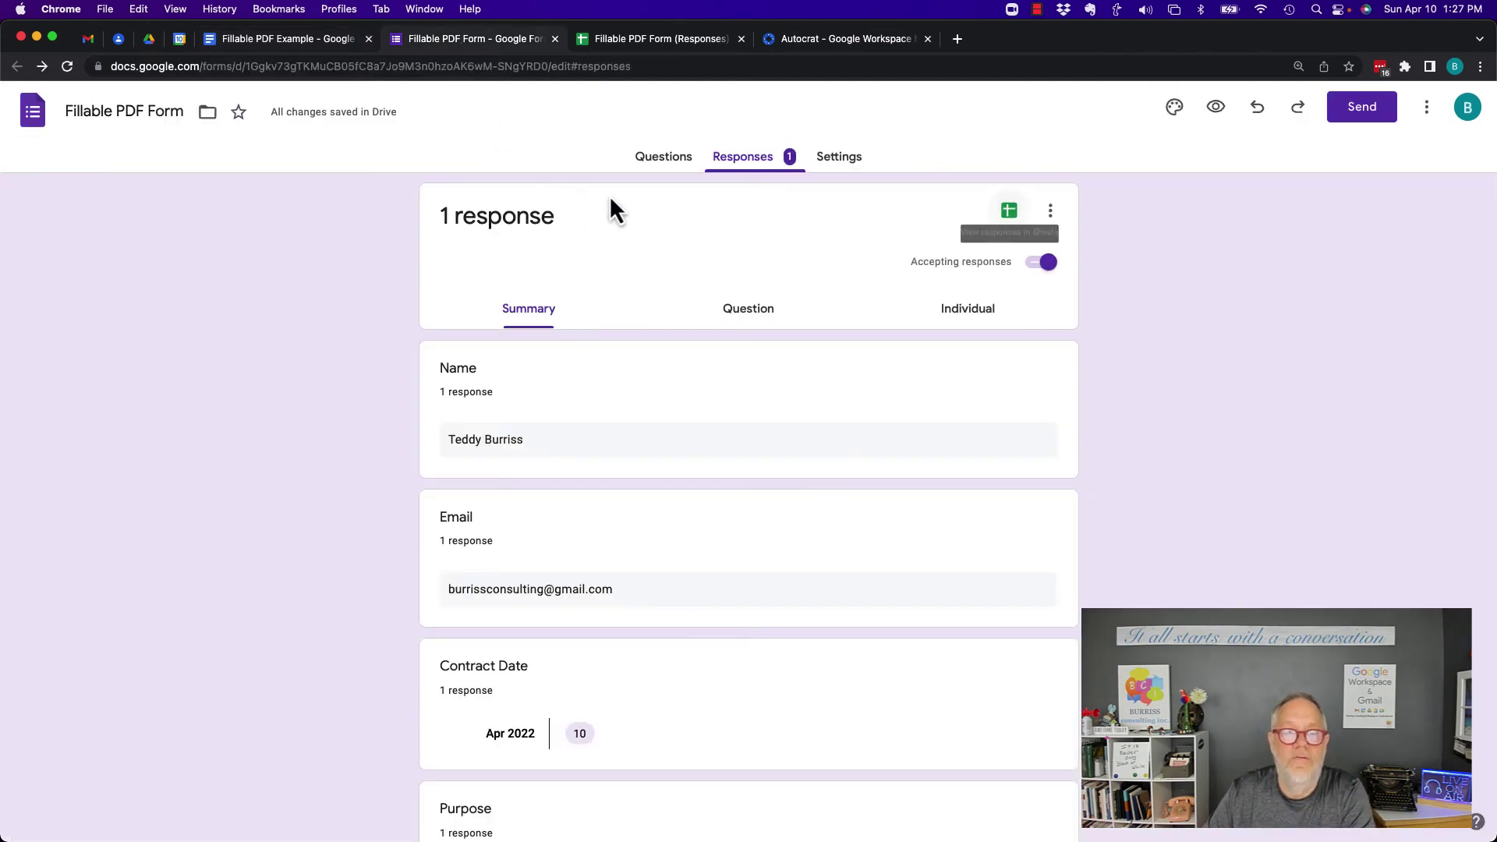
pyautogui.click(664, 158)
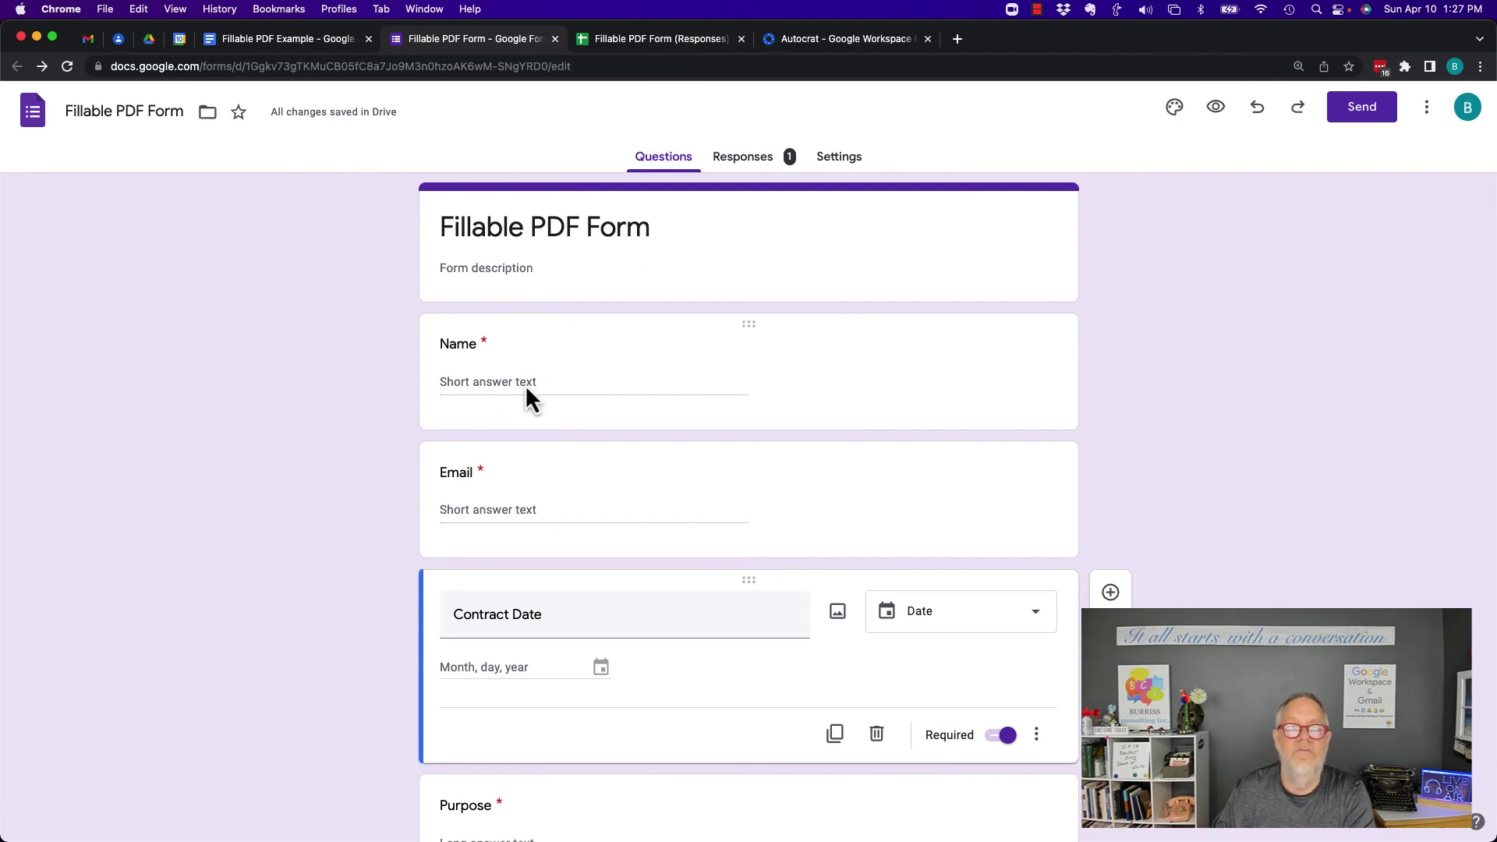
pyautogui.click(661, 39)
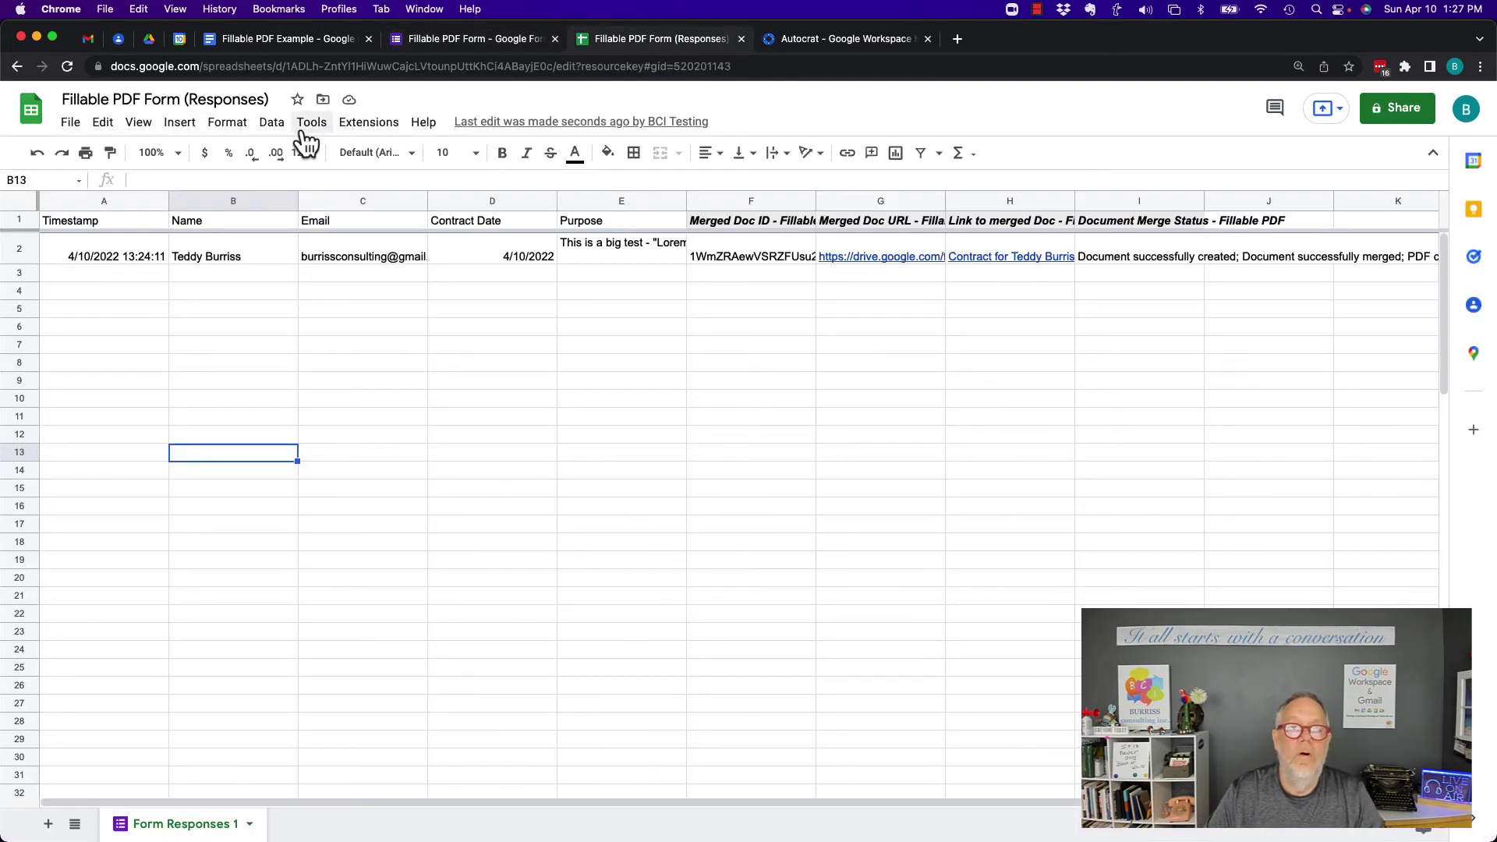
# Open AutoCrat via Extensions > Autocrat > Open to list the saved Fillable PDF job
pyautogui.click(368, 123)
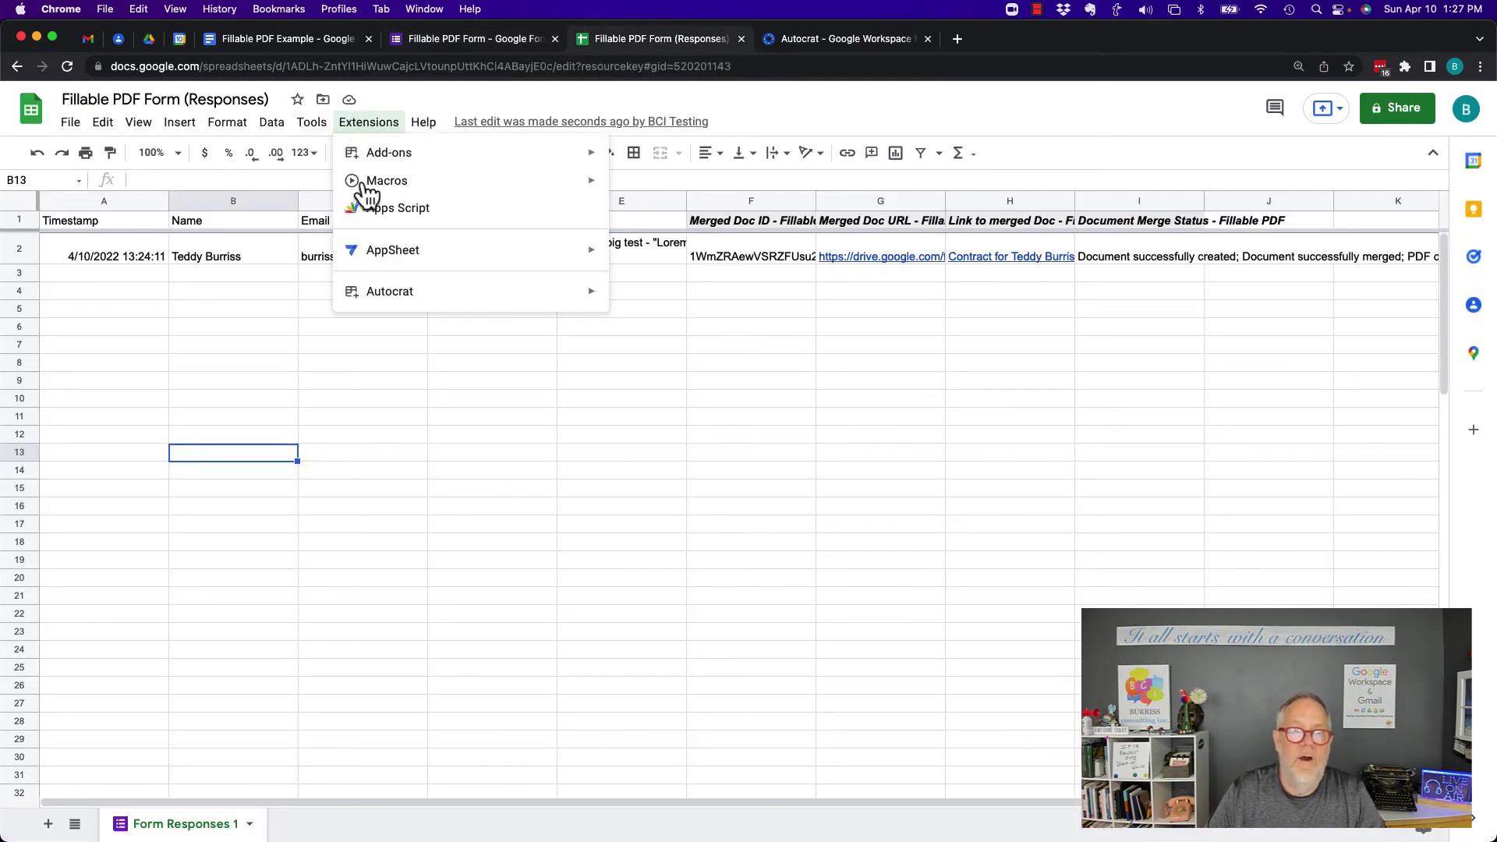
pyautogui.moveTo(400, 302)
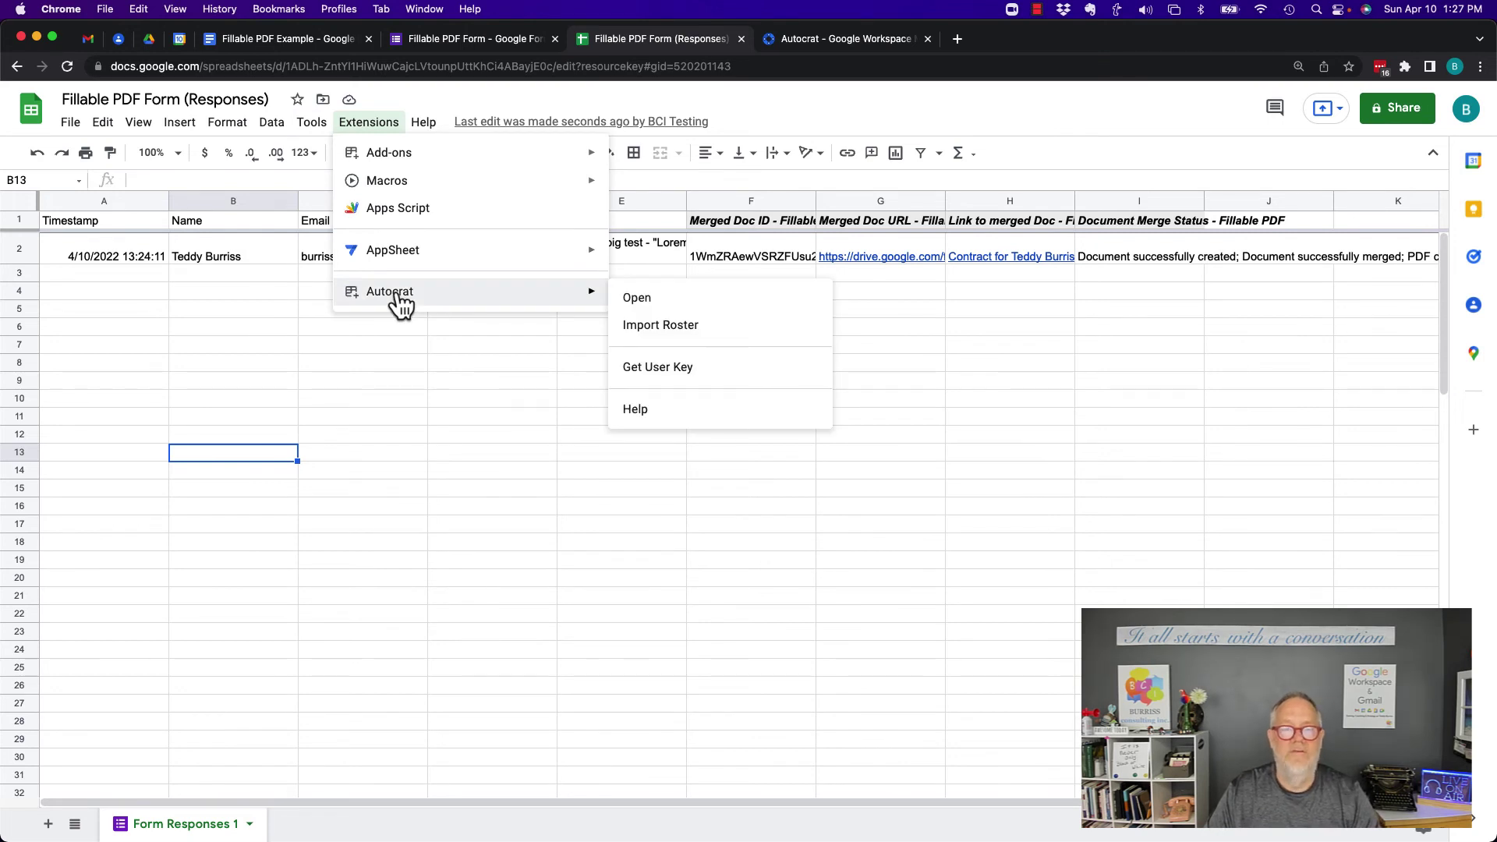
pyautogui.moveTo(396, 166)
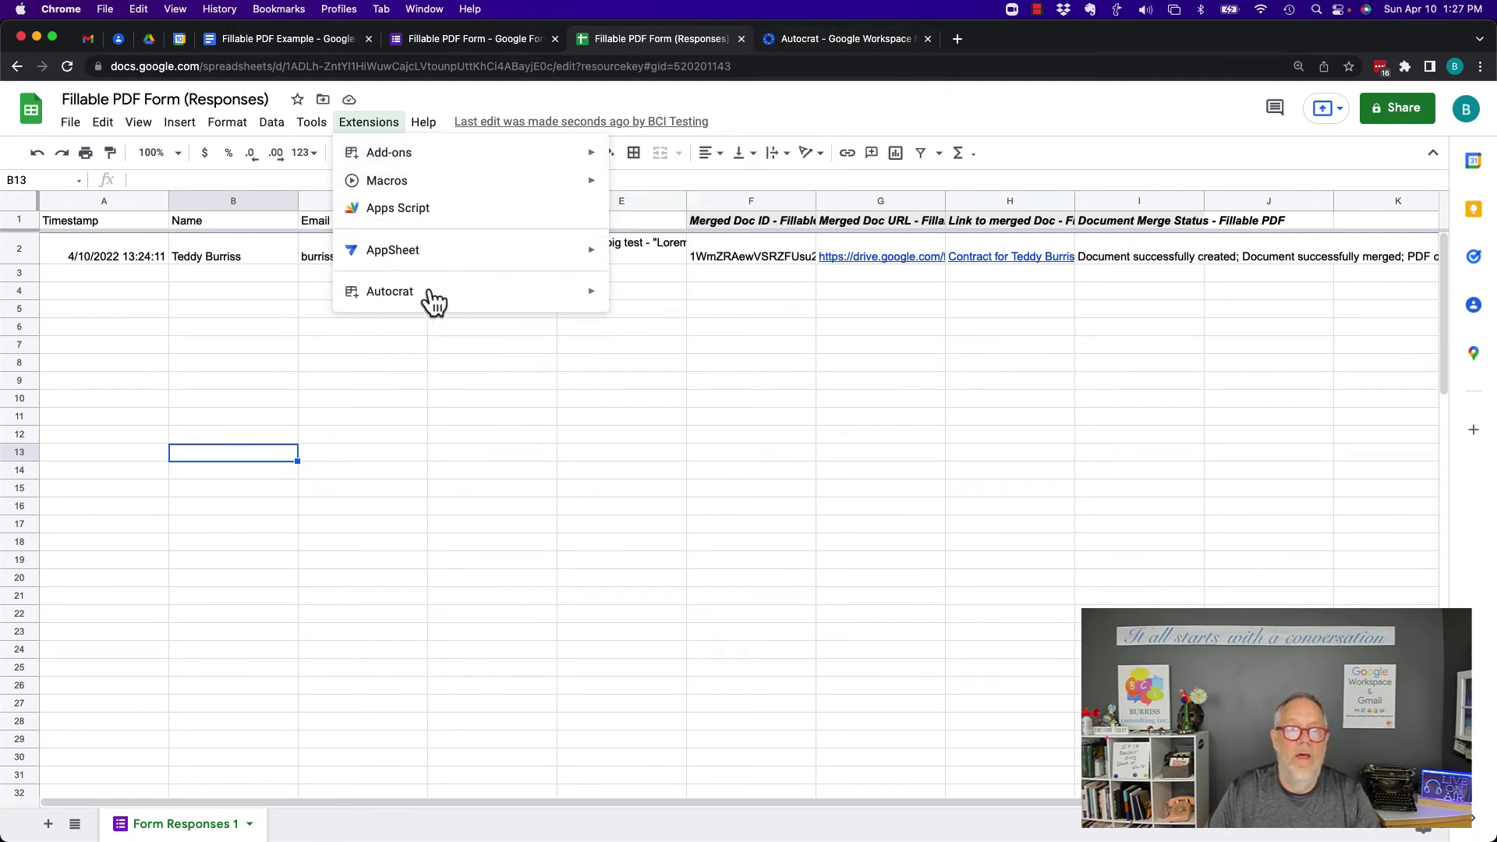
pyautogui.click(636, 298)
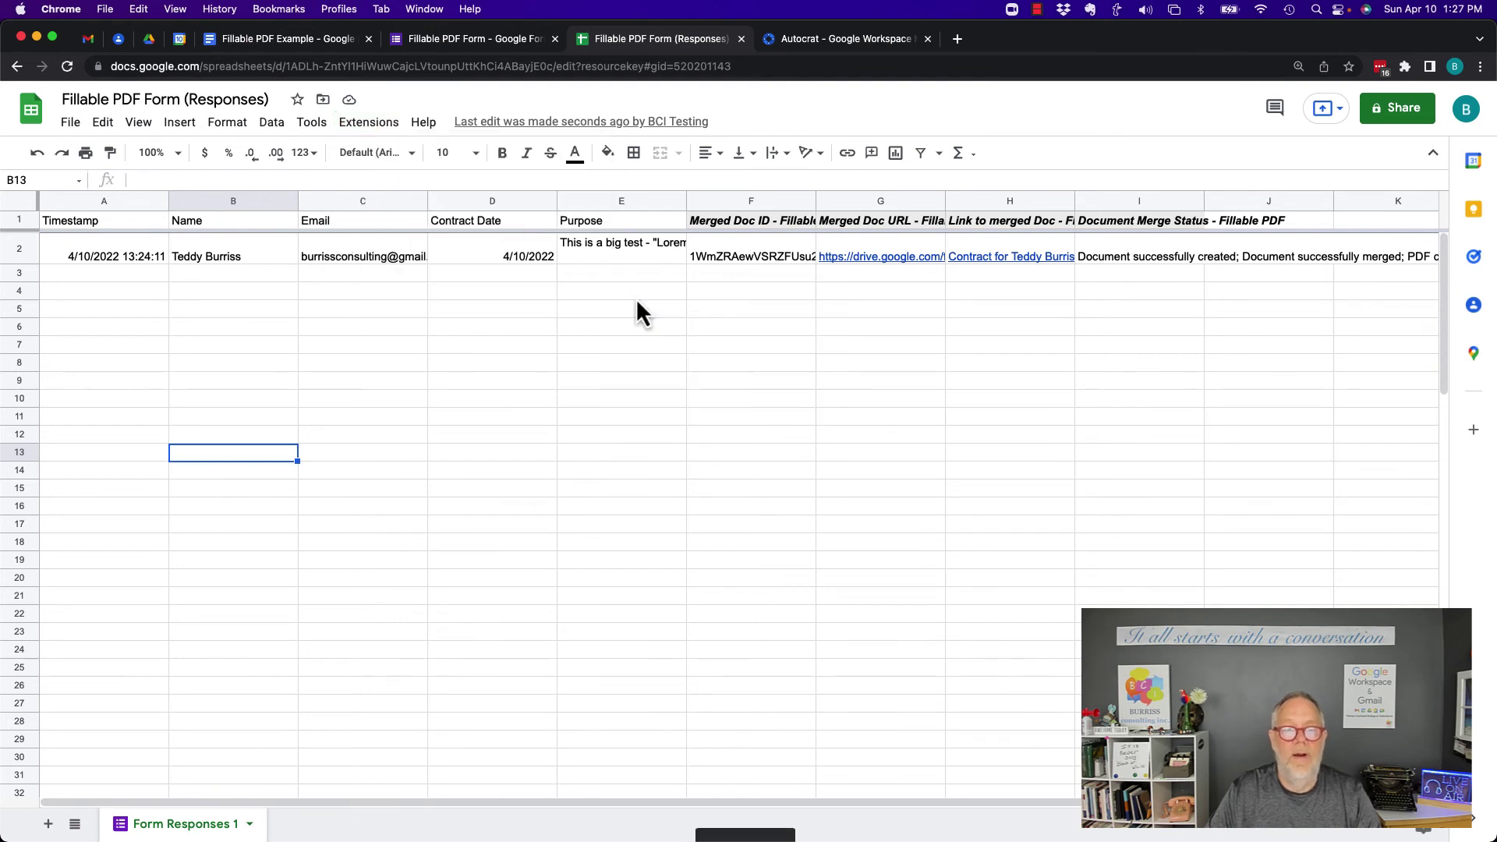